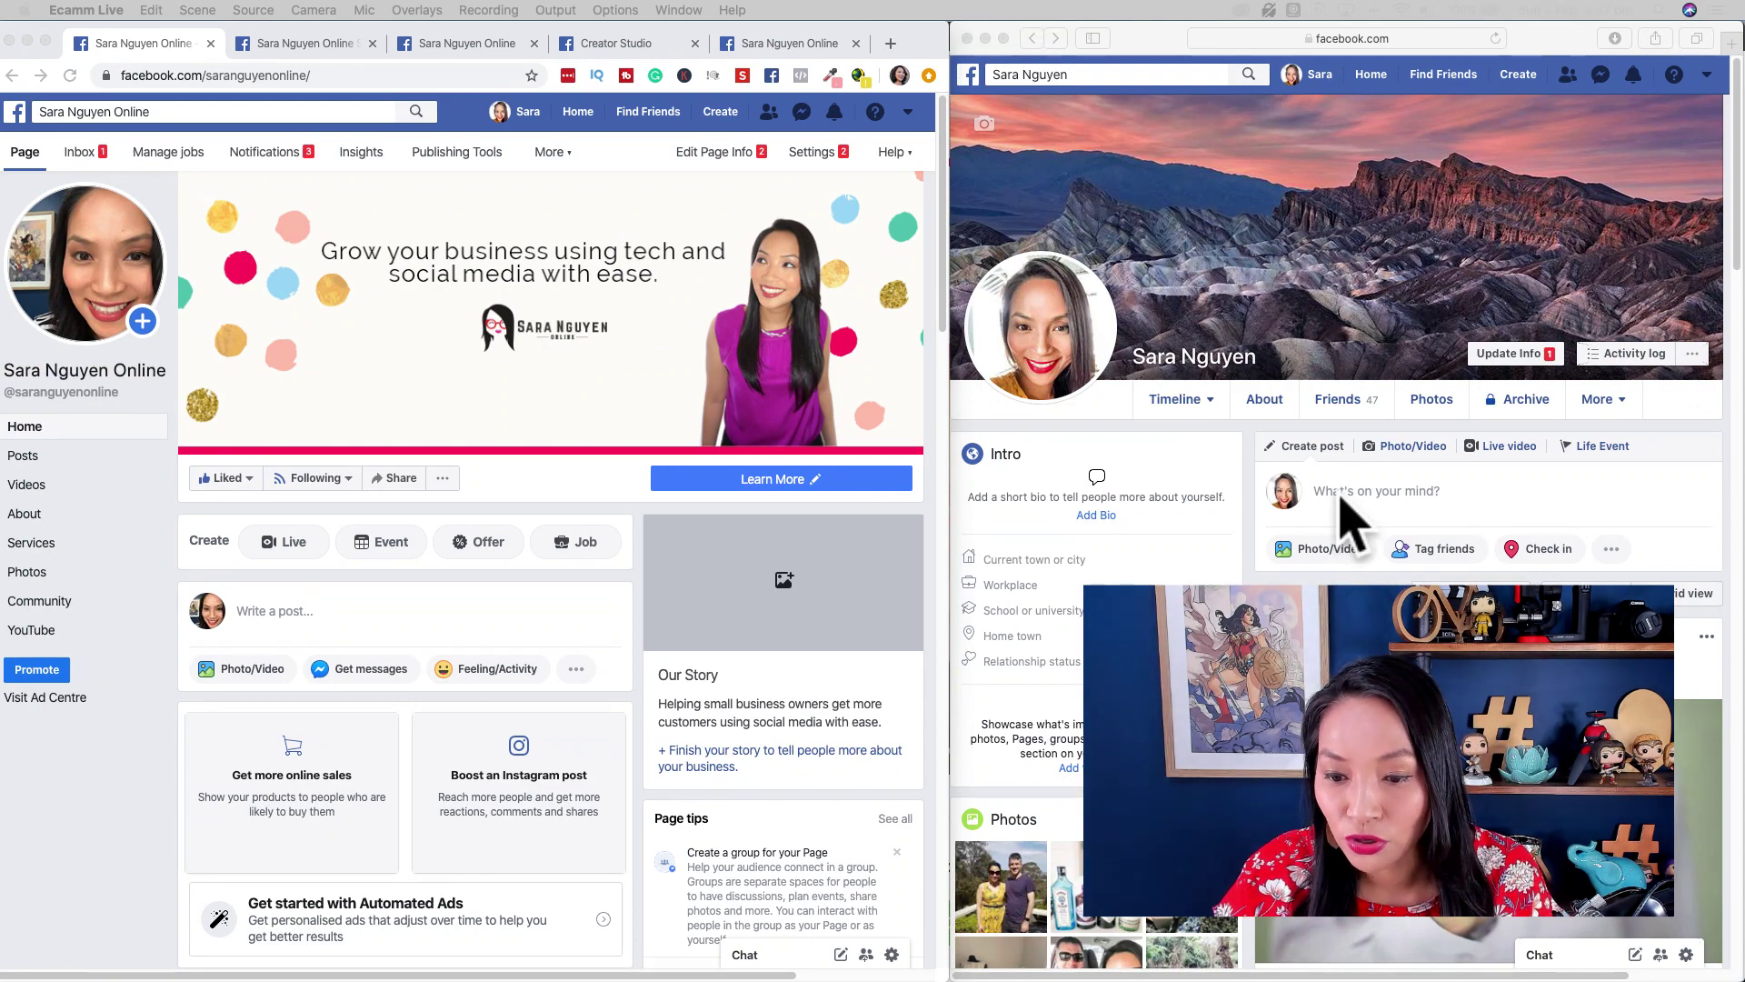
Step: Open the post composers on the business page and the personal profile to compare them, and close the page's composer
scroll(1356, 531, "down", 2)
scroll(1359, 541, "down", 5)
scroll(1351, 527, "up", 5)
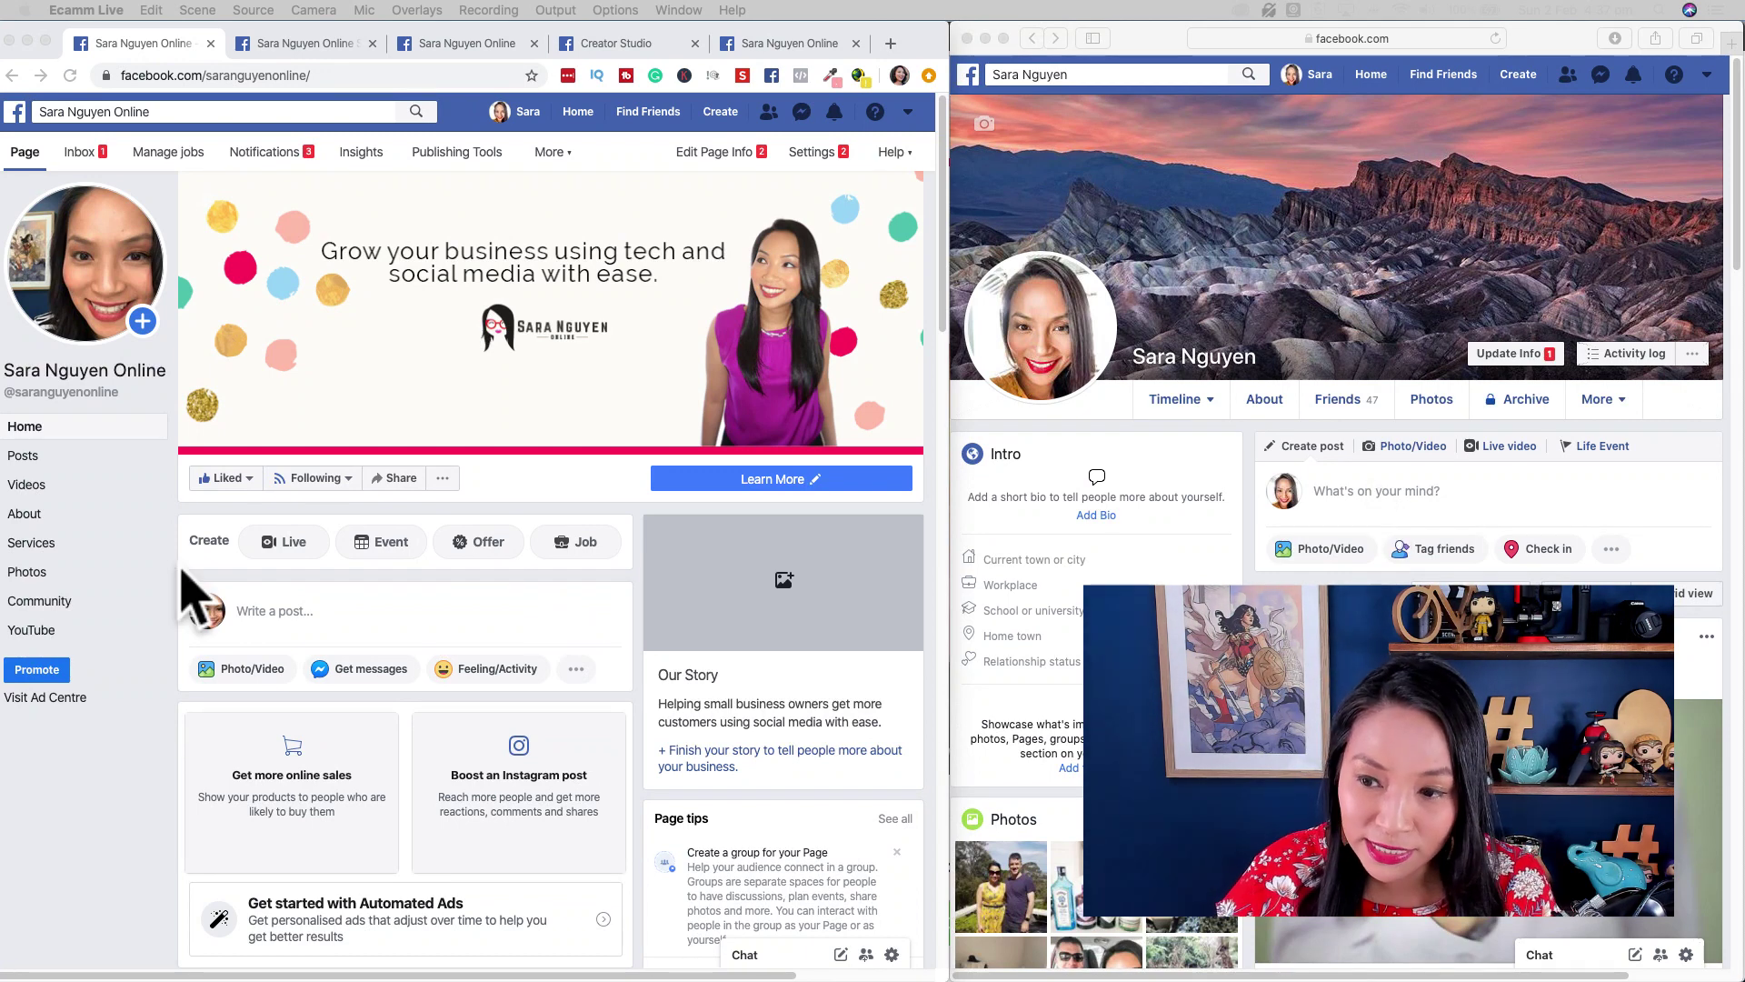
left_click(309, 631)
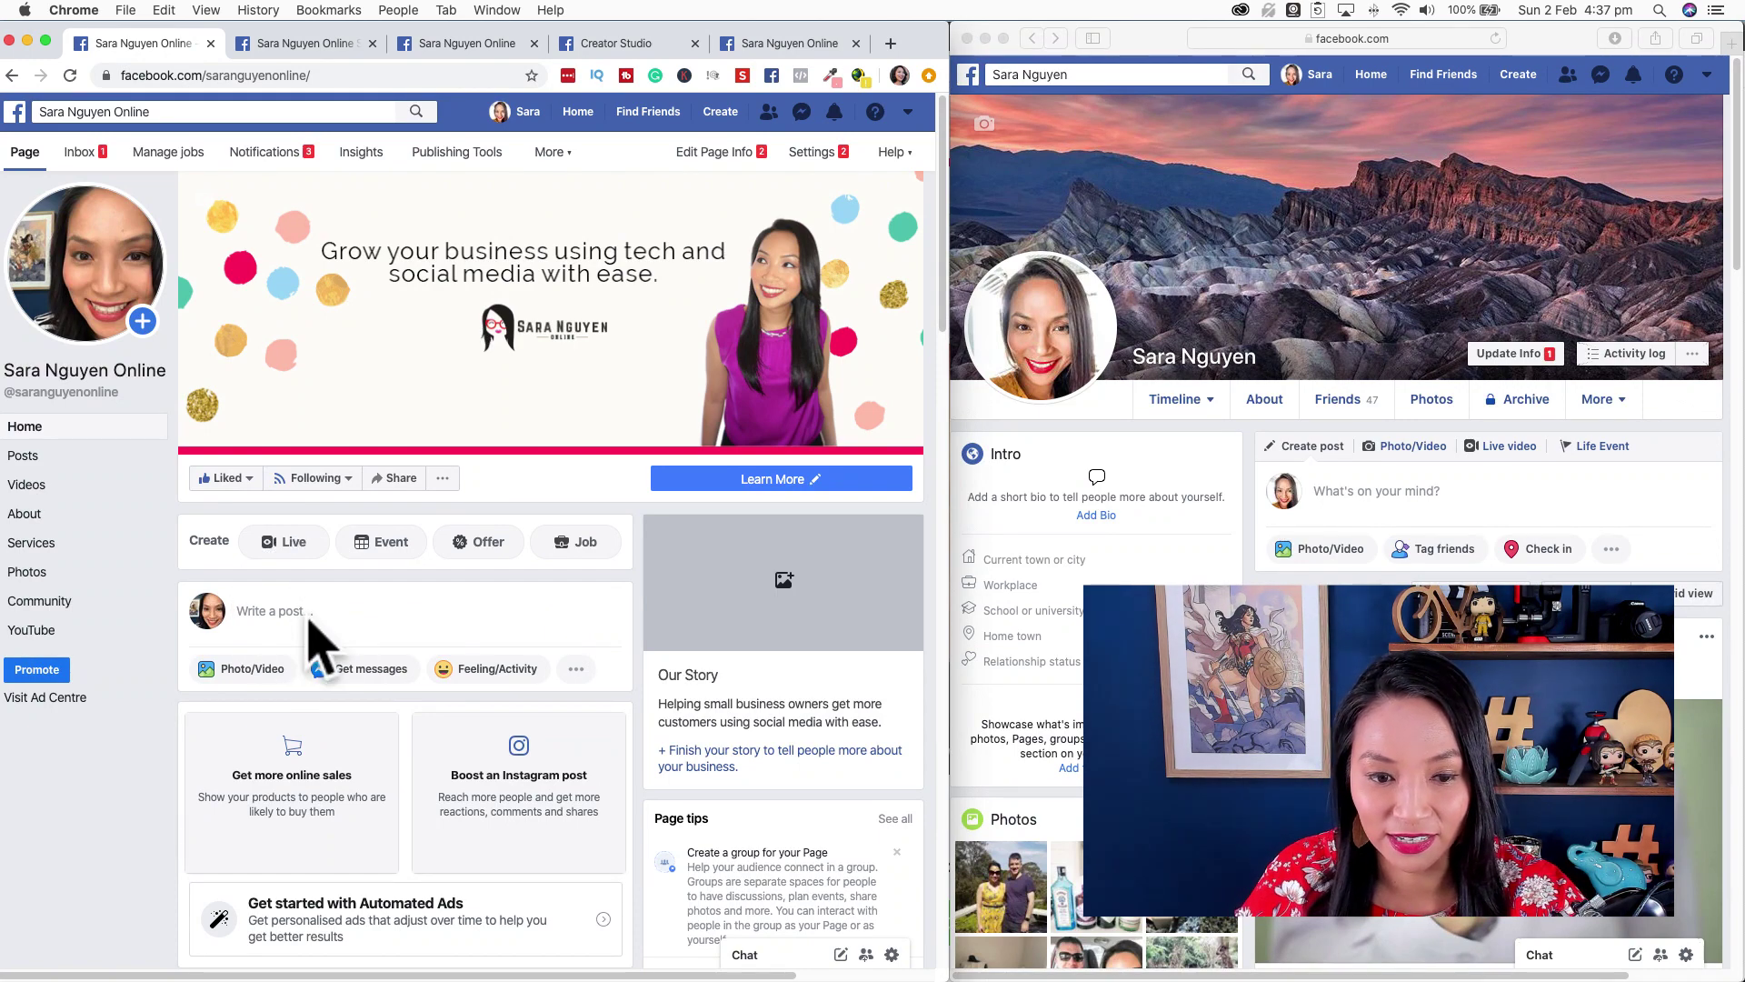
left_click(310, 633)
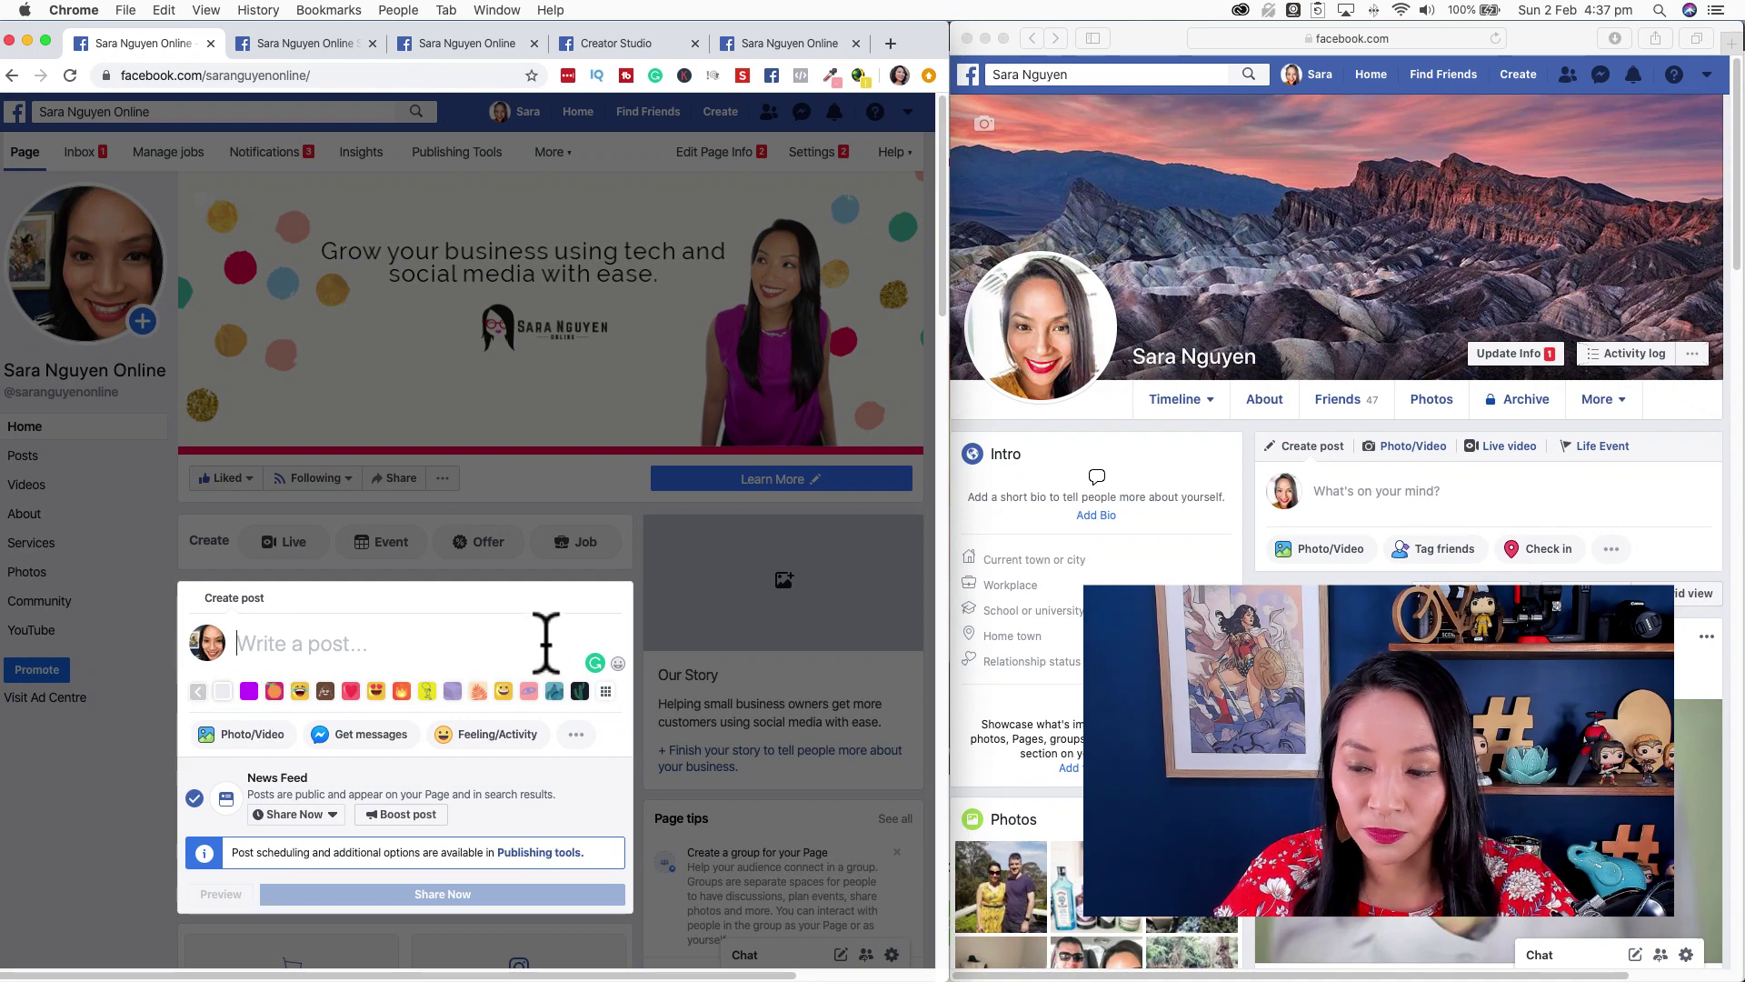
left_click(1397, 494)
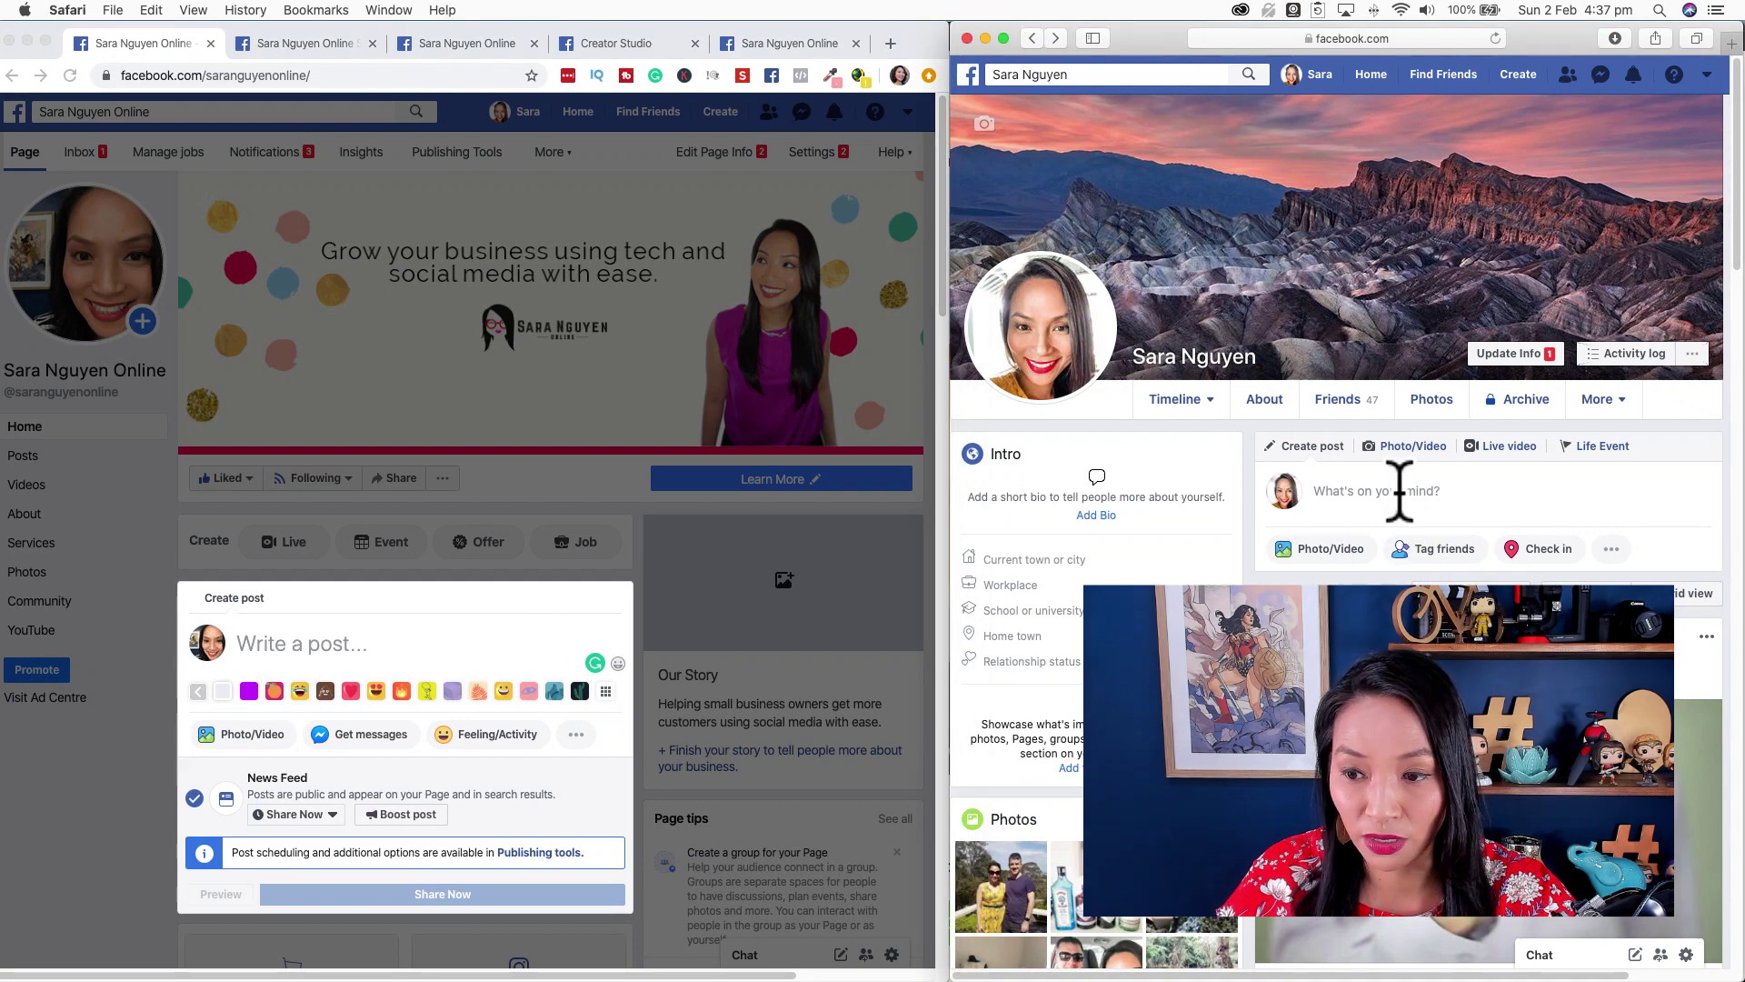
left_click(1398, 493)
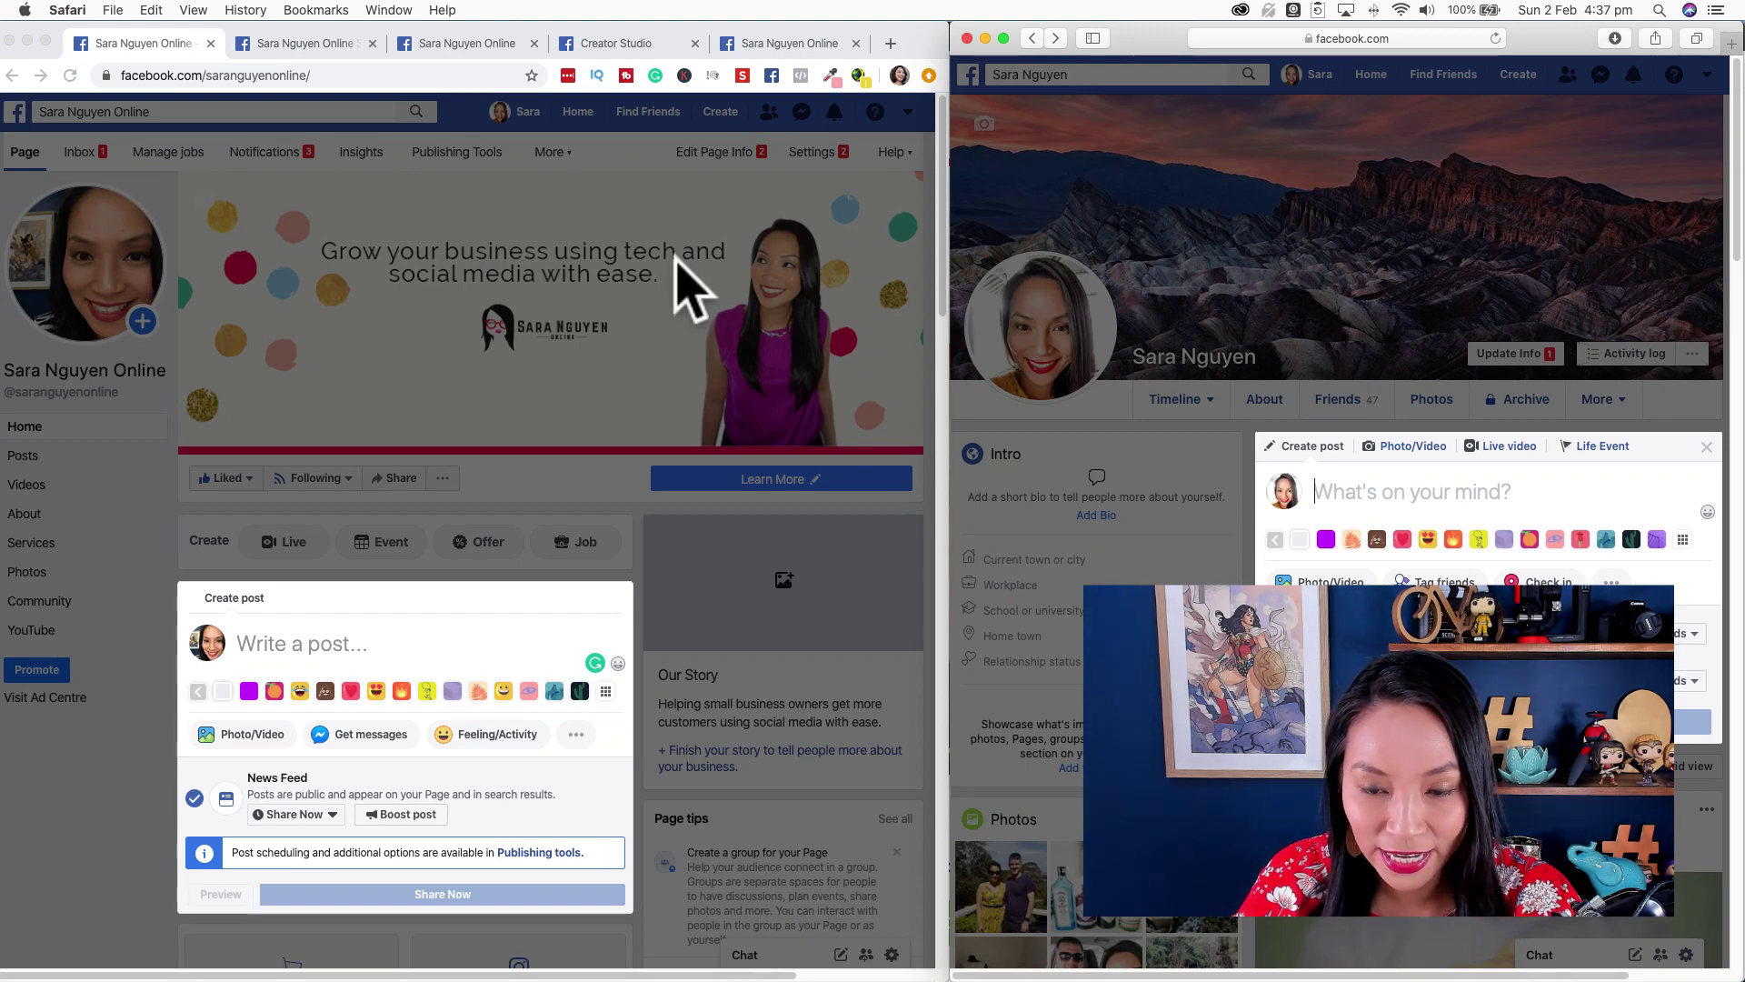
left_click(634, 538)
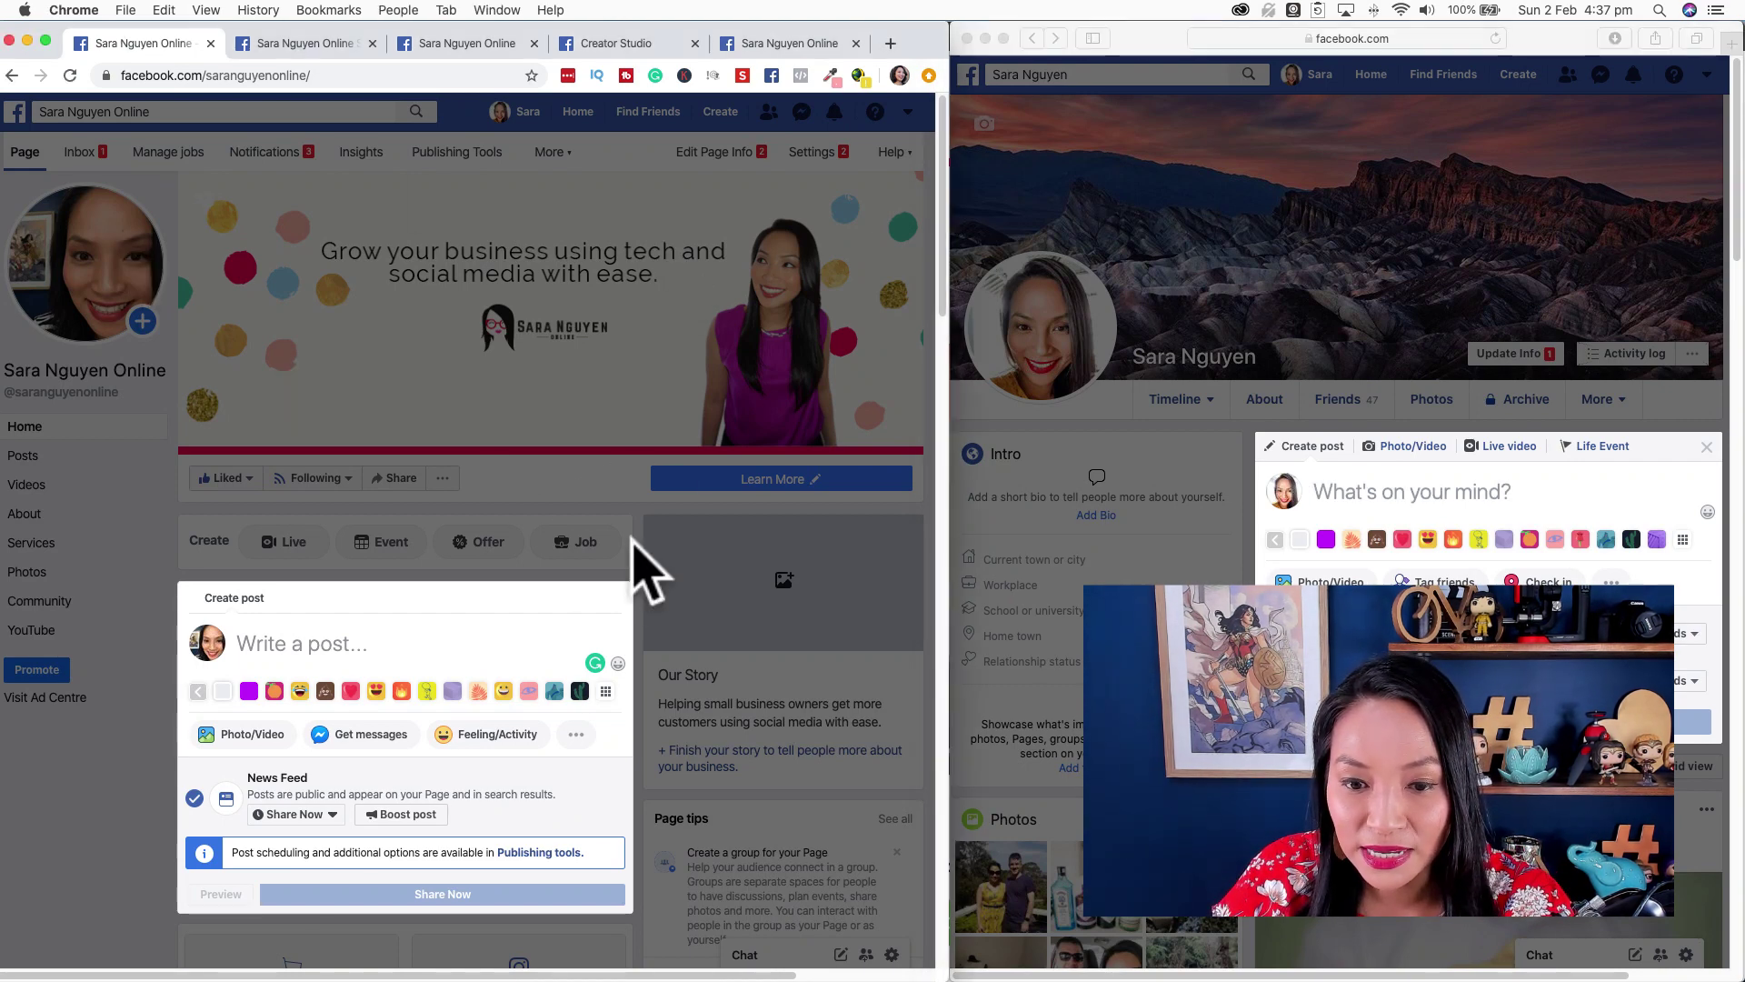
left_click(1115, 434)
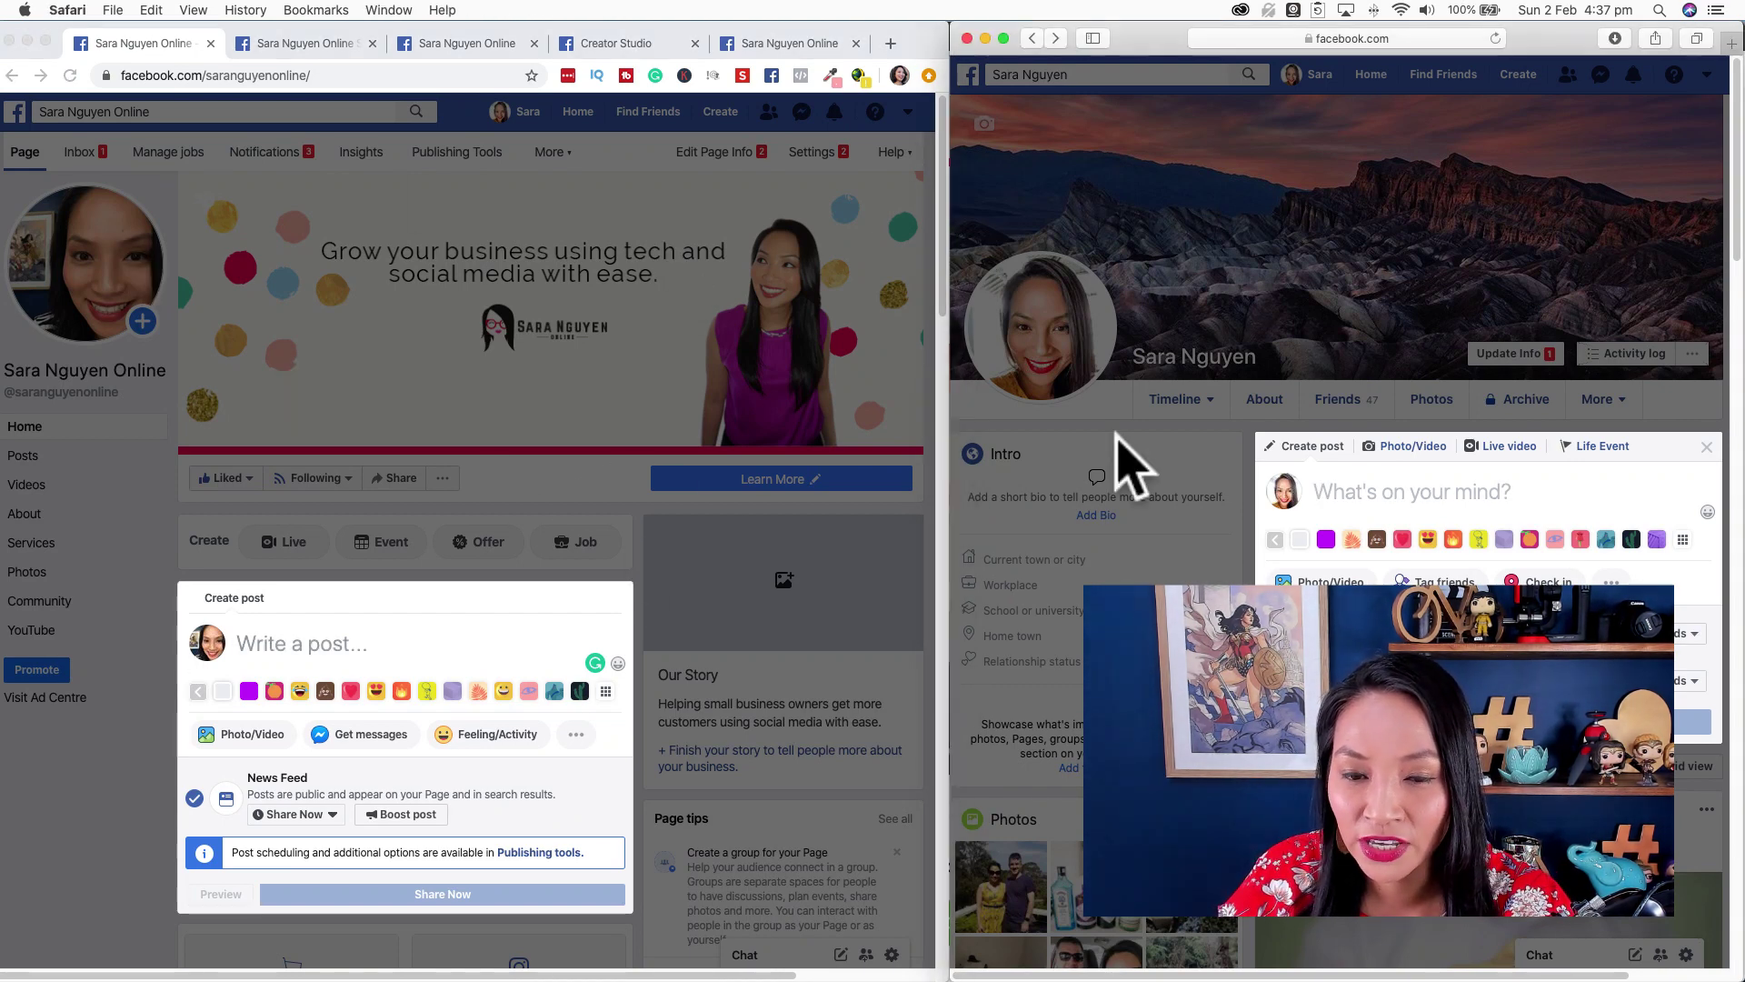
left_click(77, 781)
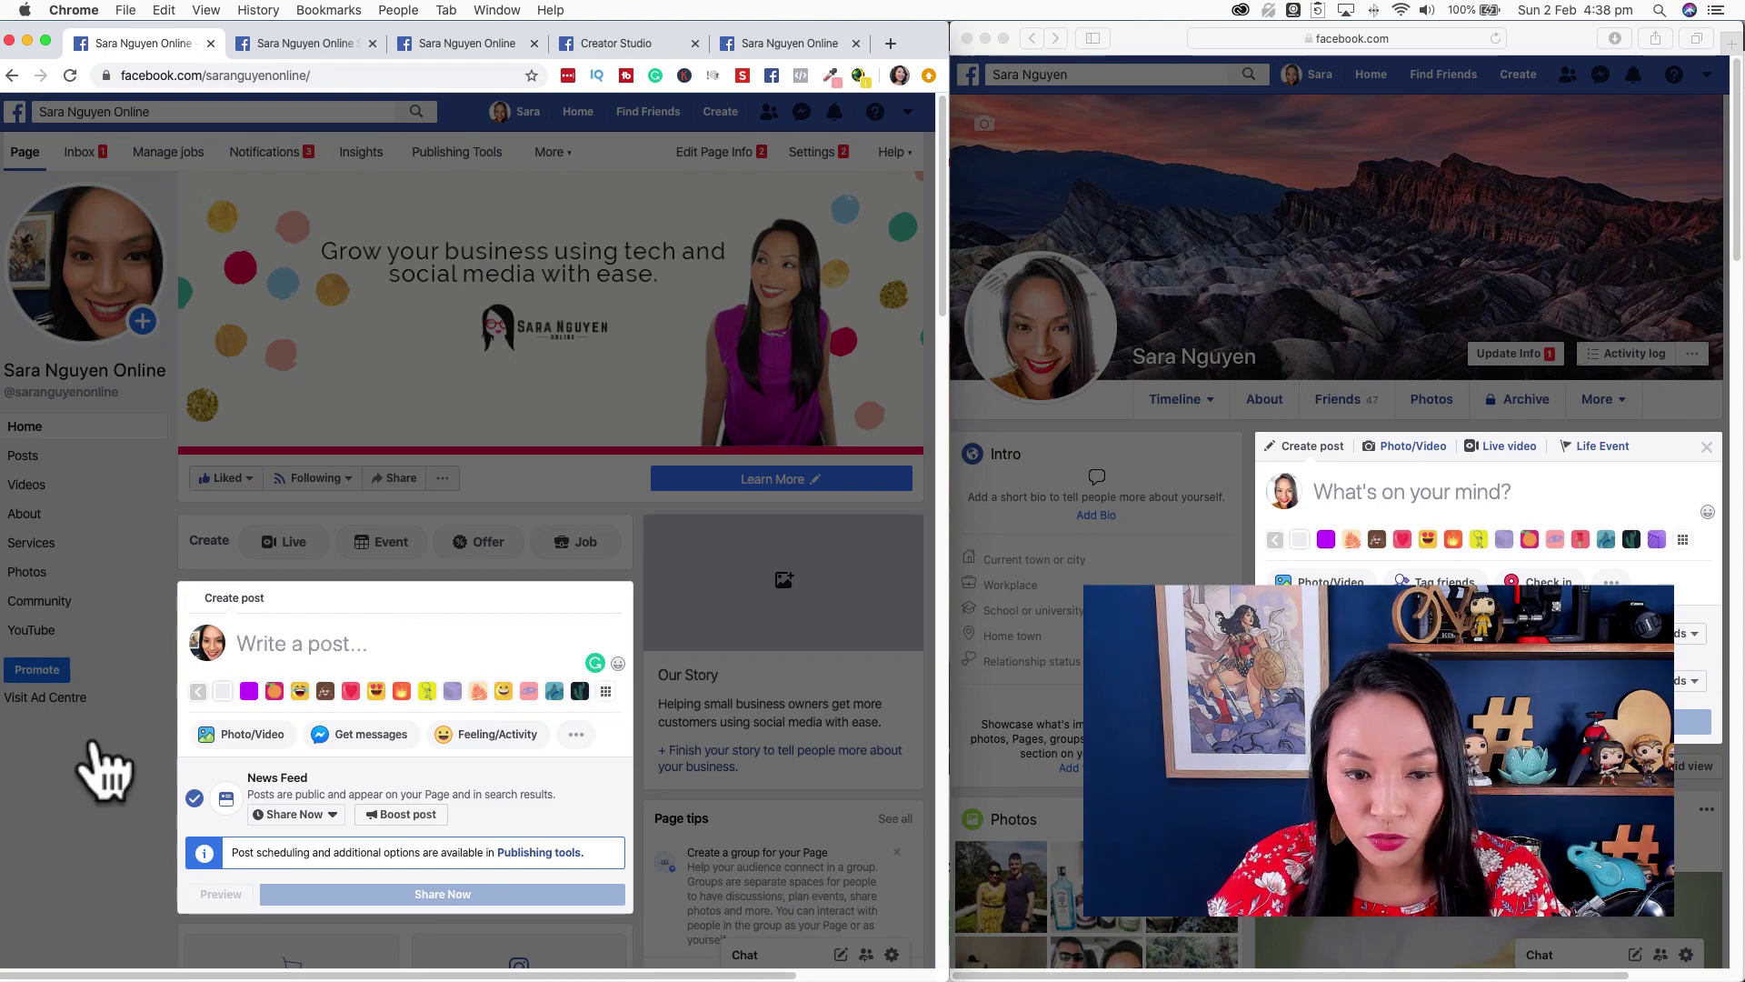
left_click(104, 768)
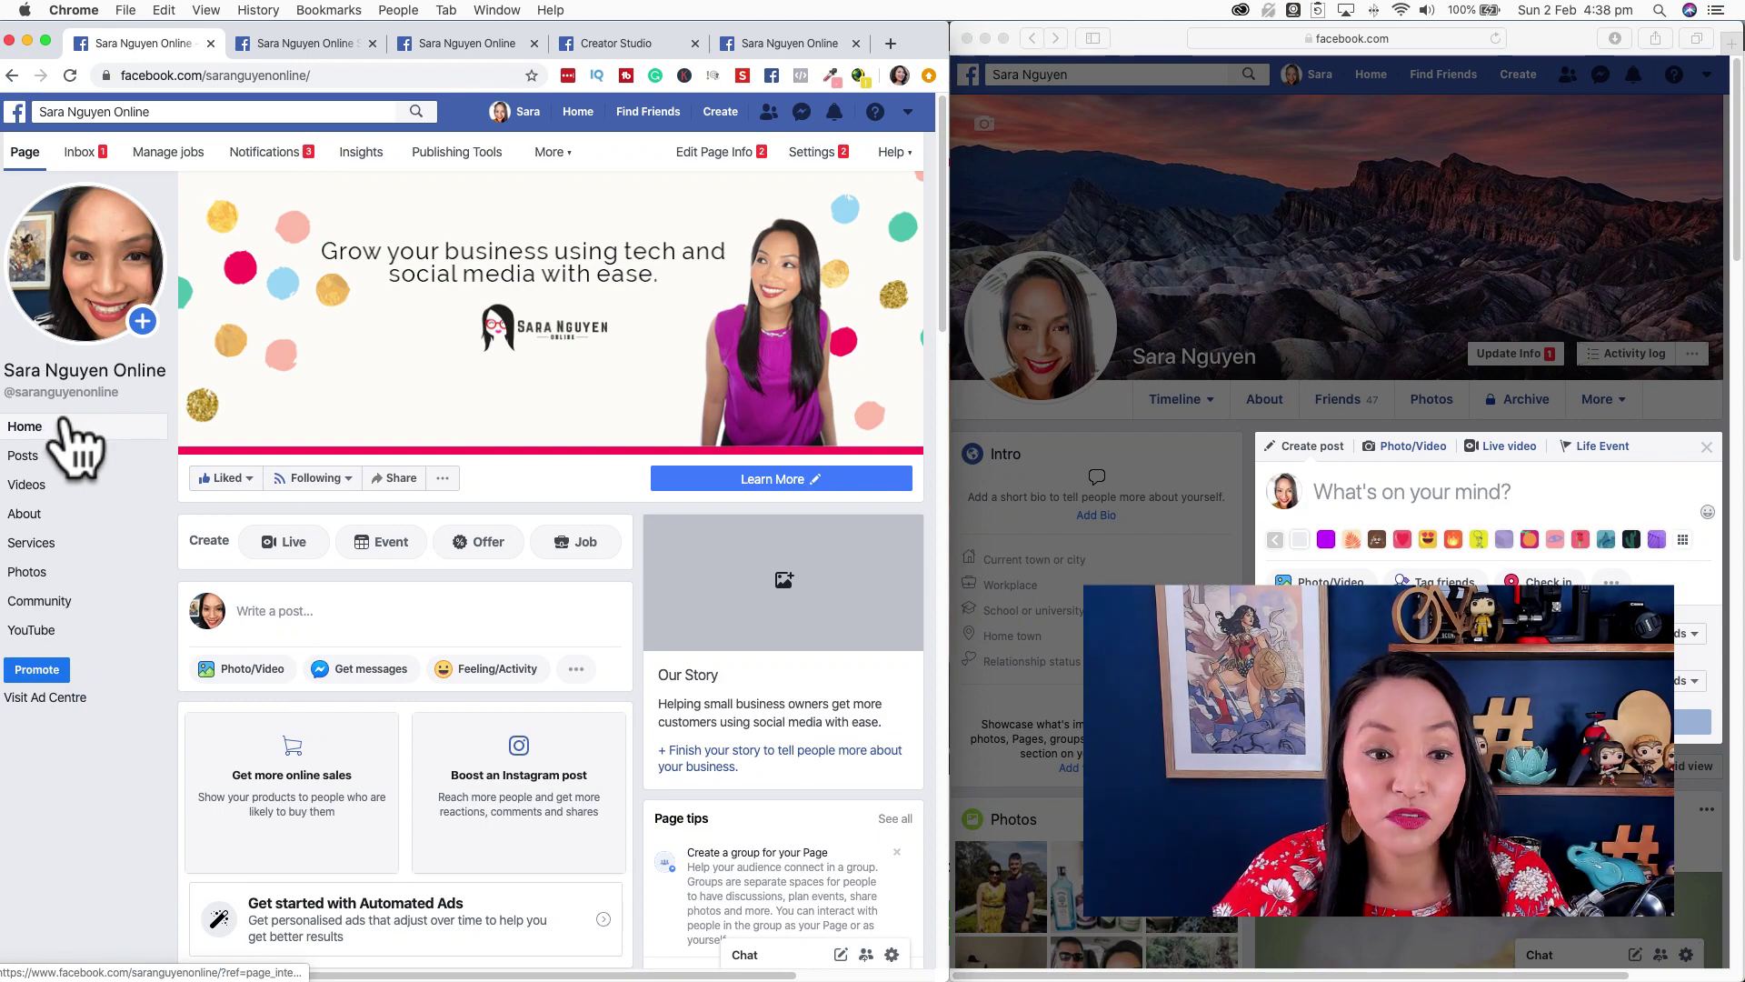
Step: Go to the business page's Page roles settings and review the sections for assigning a role and existing Page roles
mouse_move(71, 398)
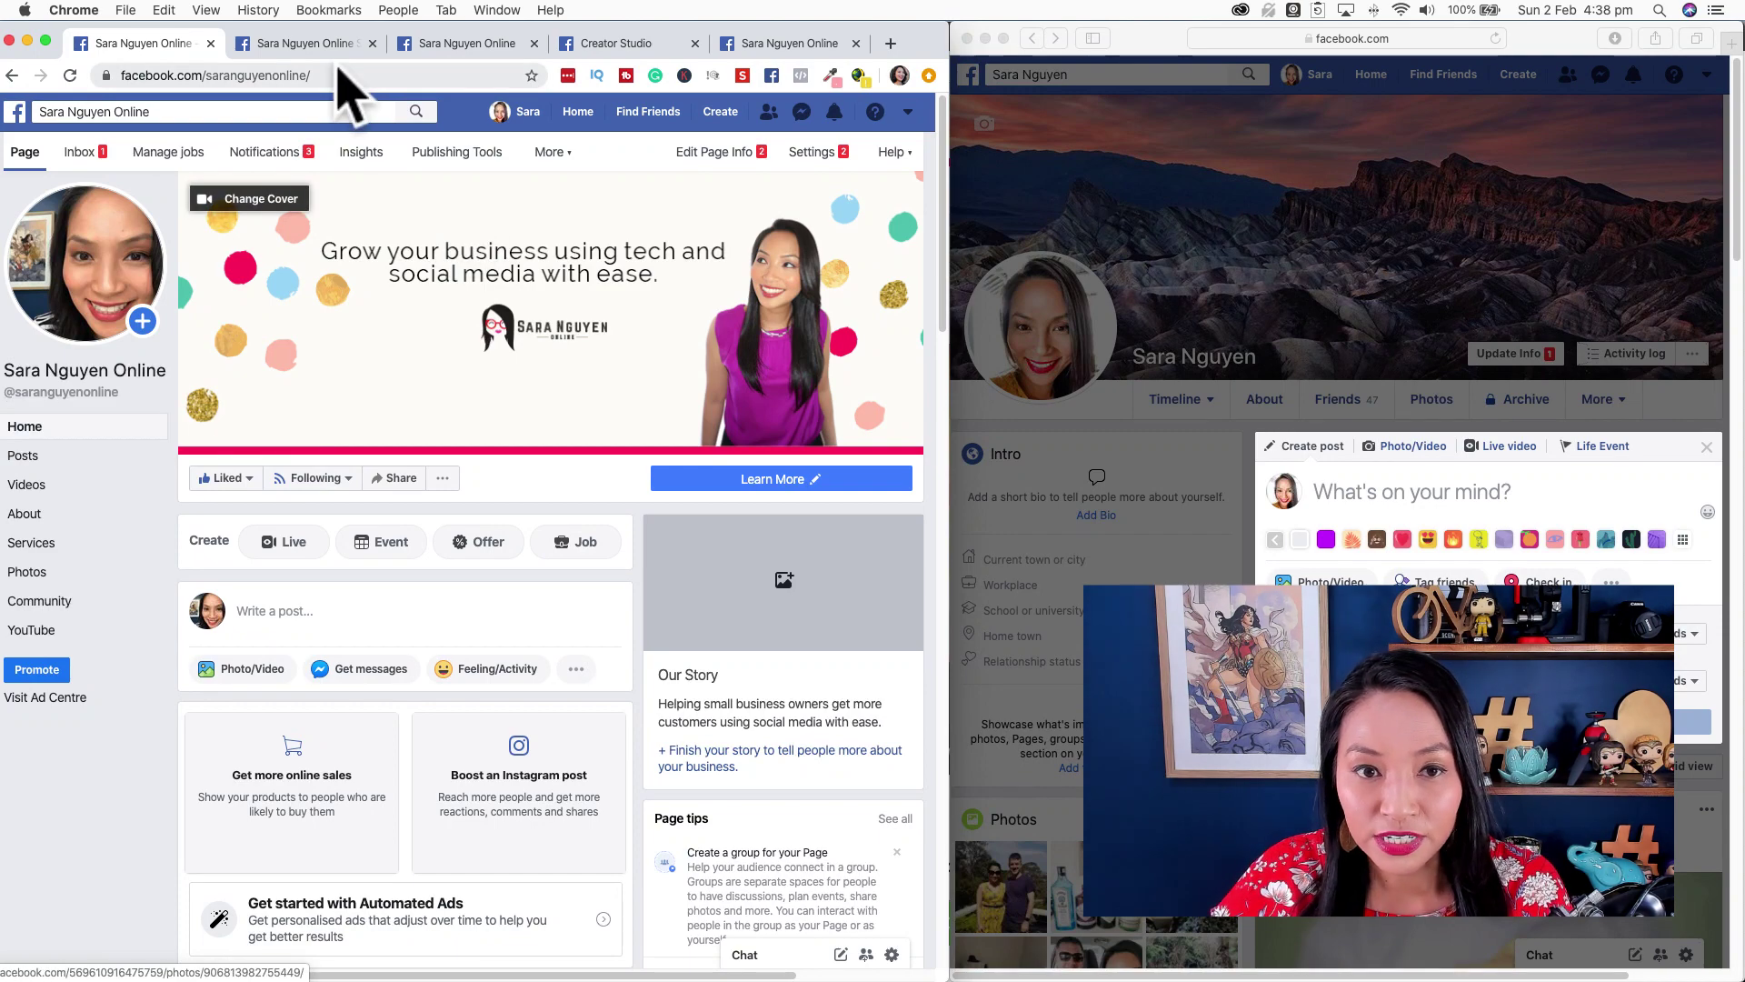
left_click(309, 45)
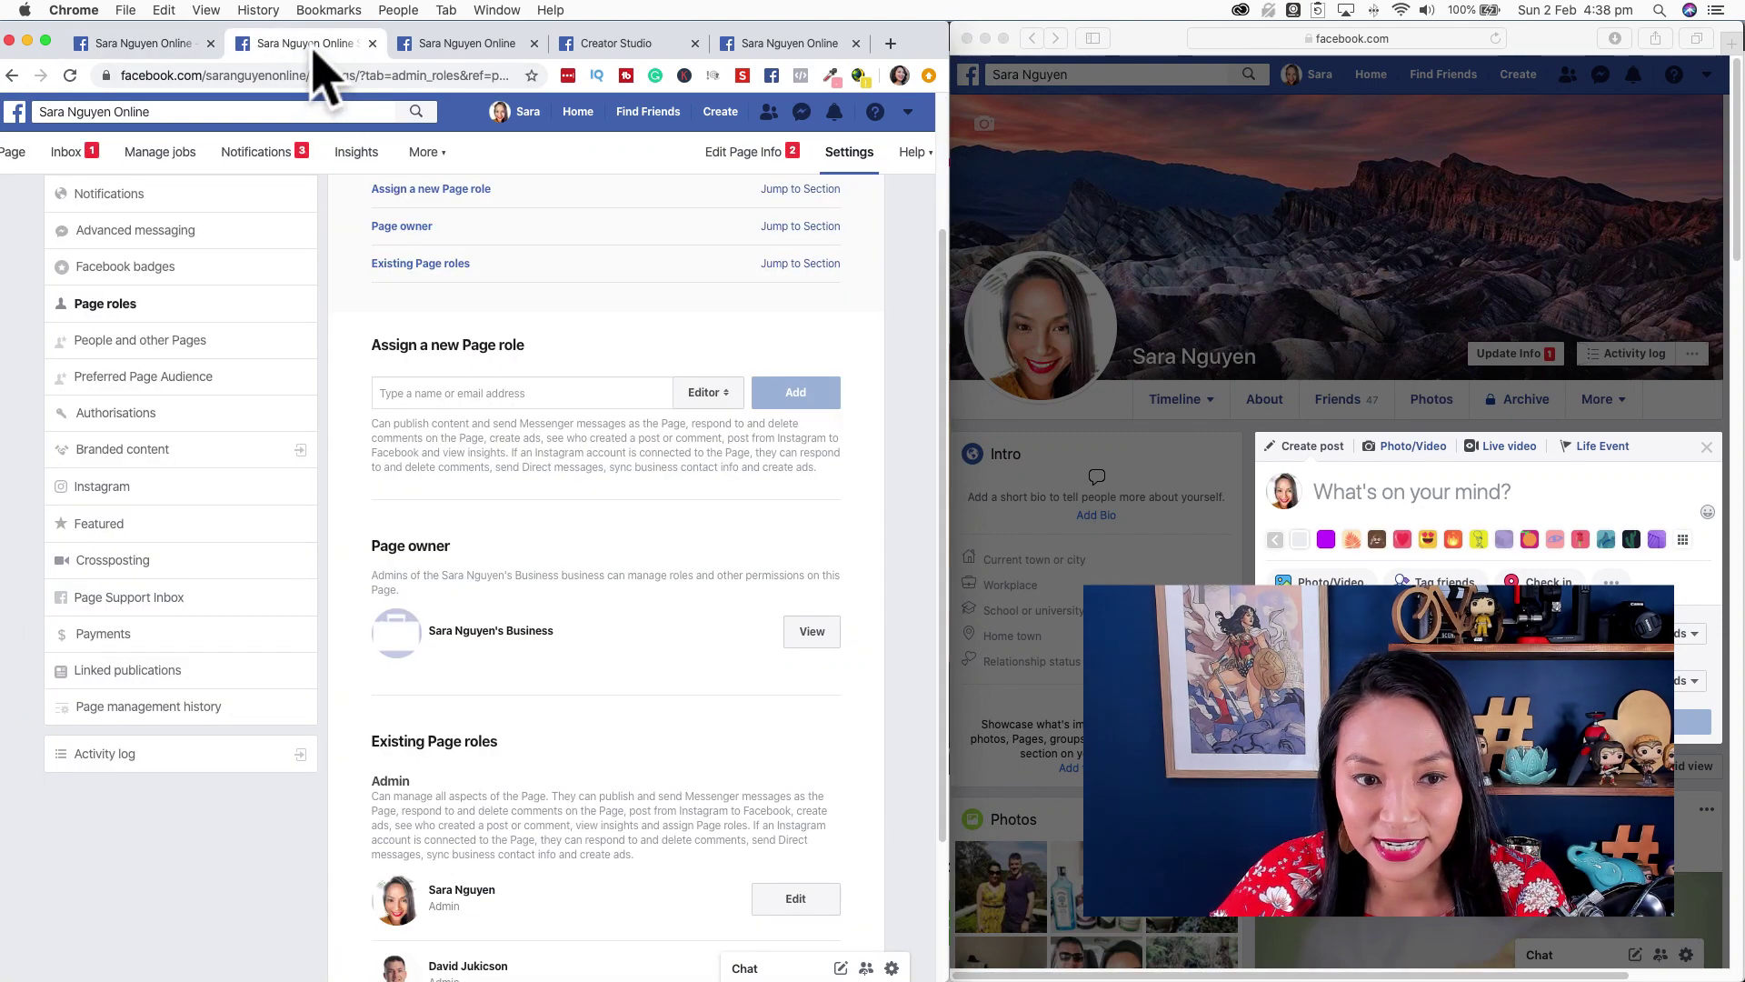
scroll(195, 264, "up", 3)
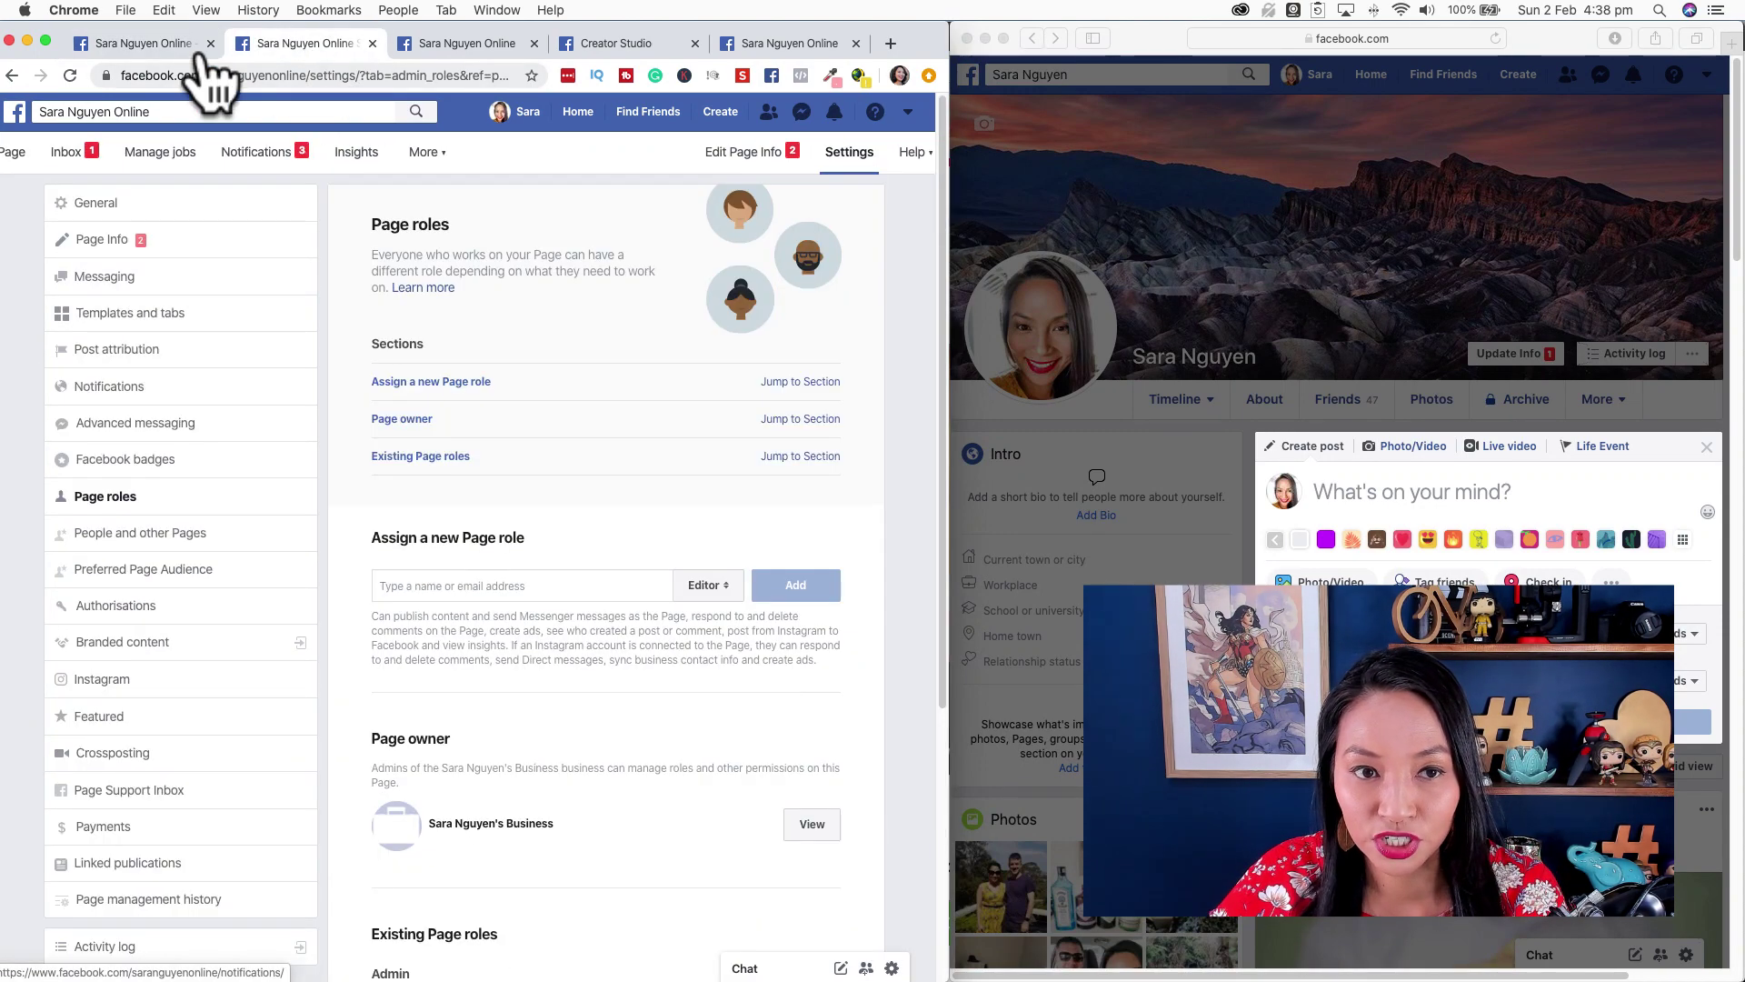
left_click(146, 44)
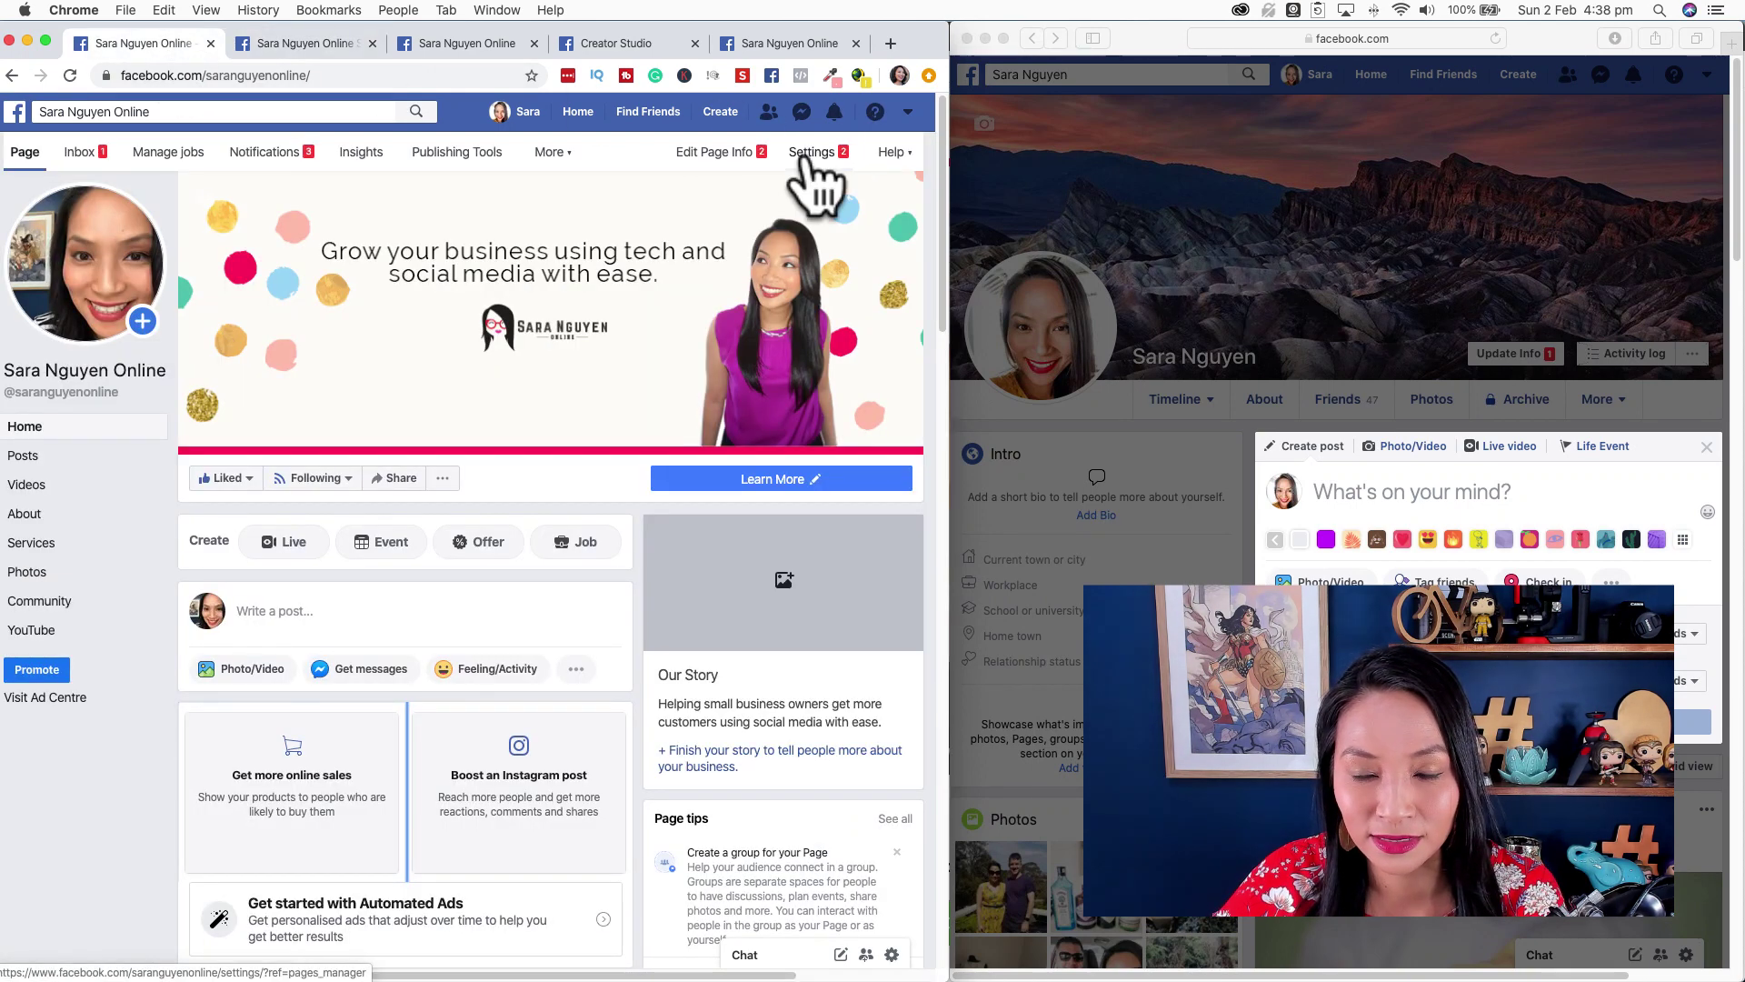
left_click(312, 48)
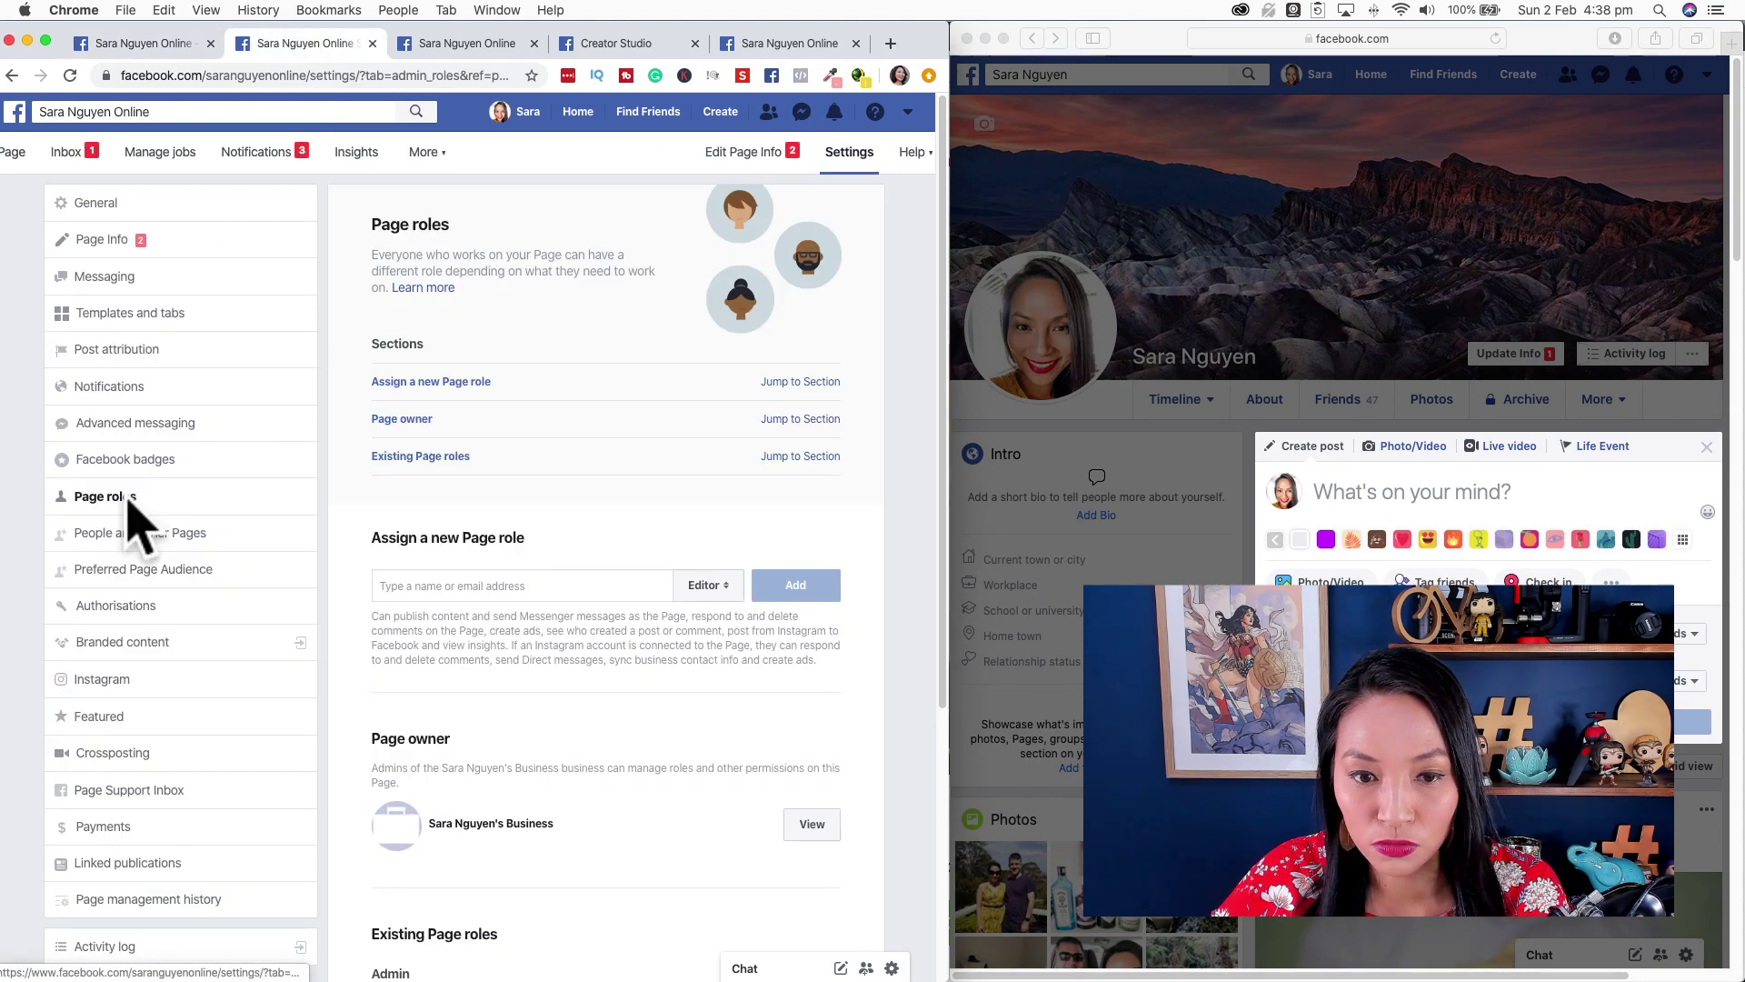
scroll(565, 592, "down", 5)
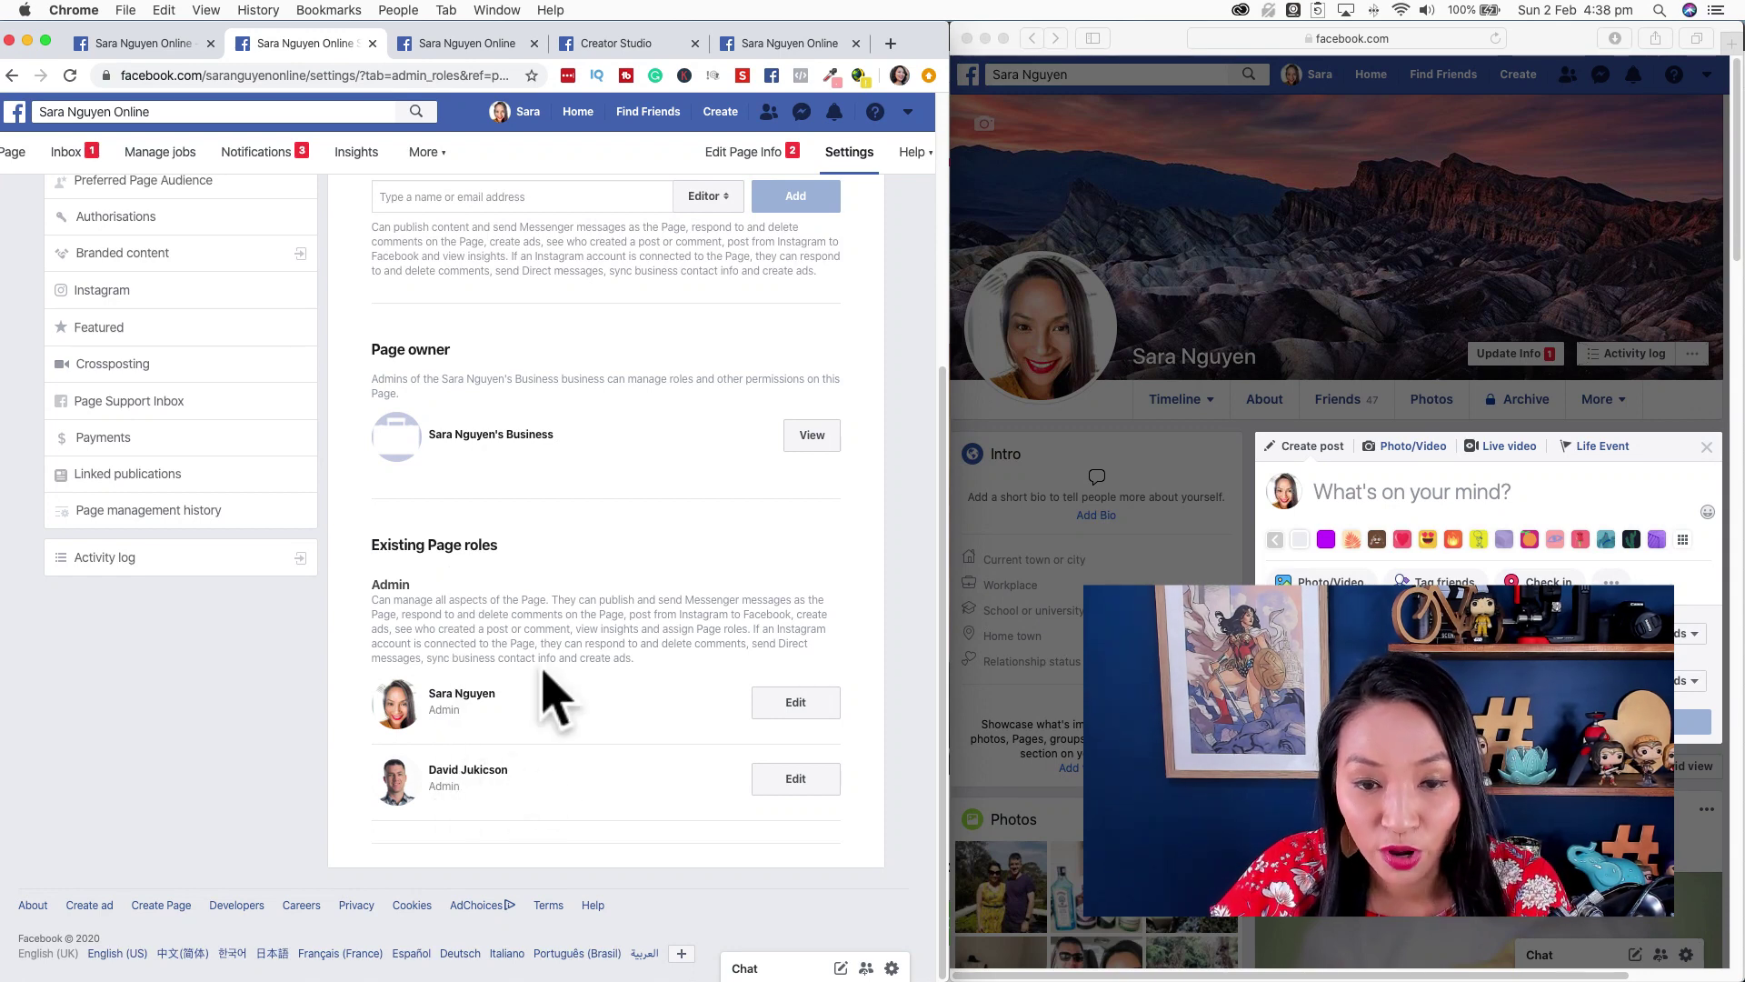
scroll(537, 805, "up", 5)
scroll(545, 805, "down", 3)
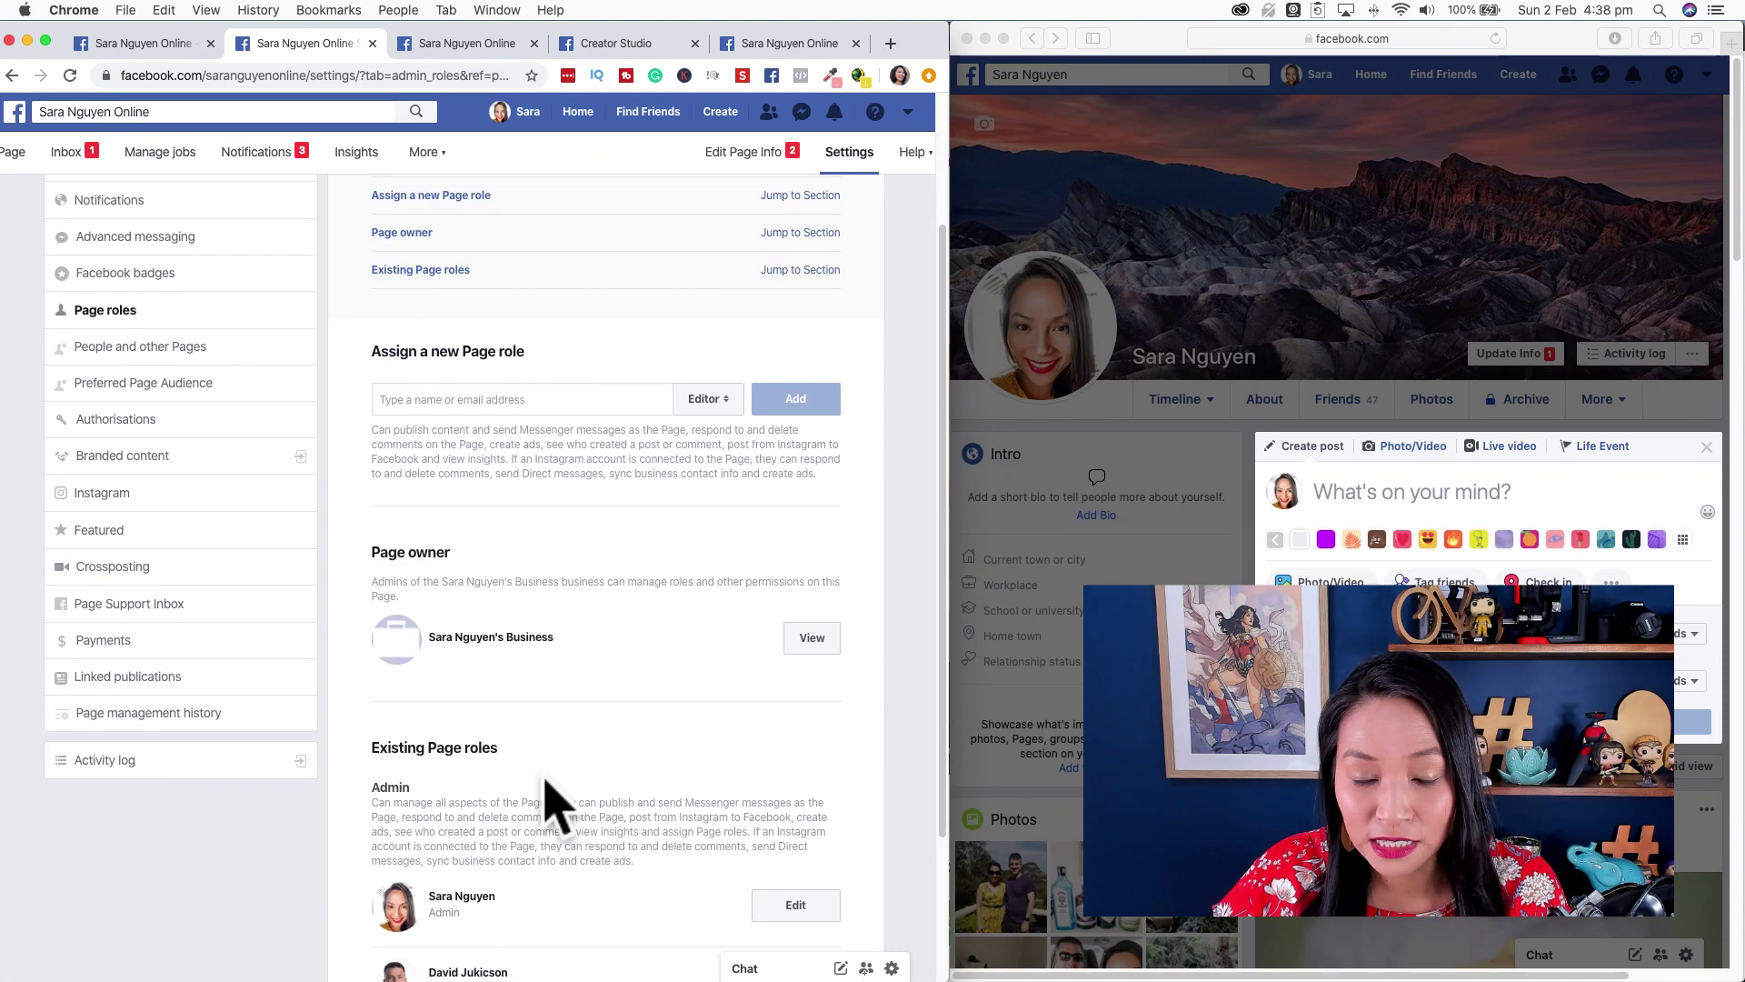
scroll(547, 780, "down", 1)
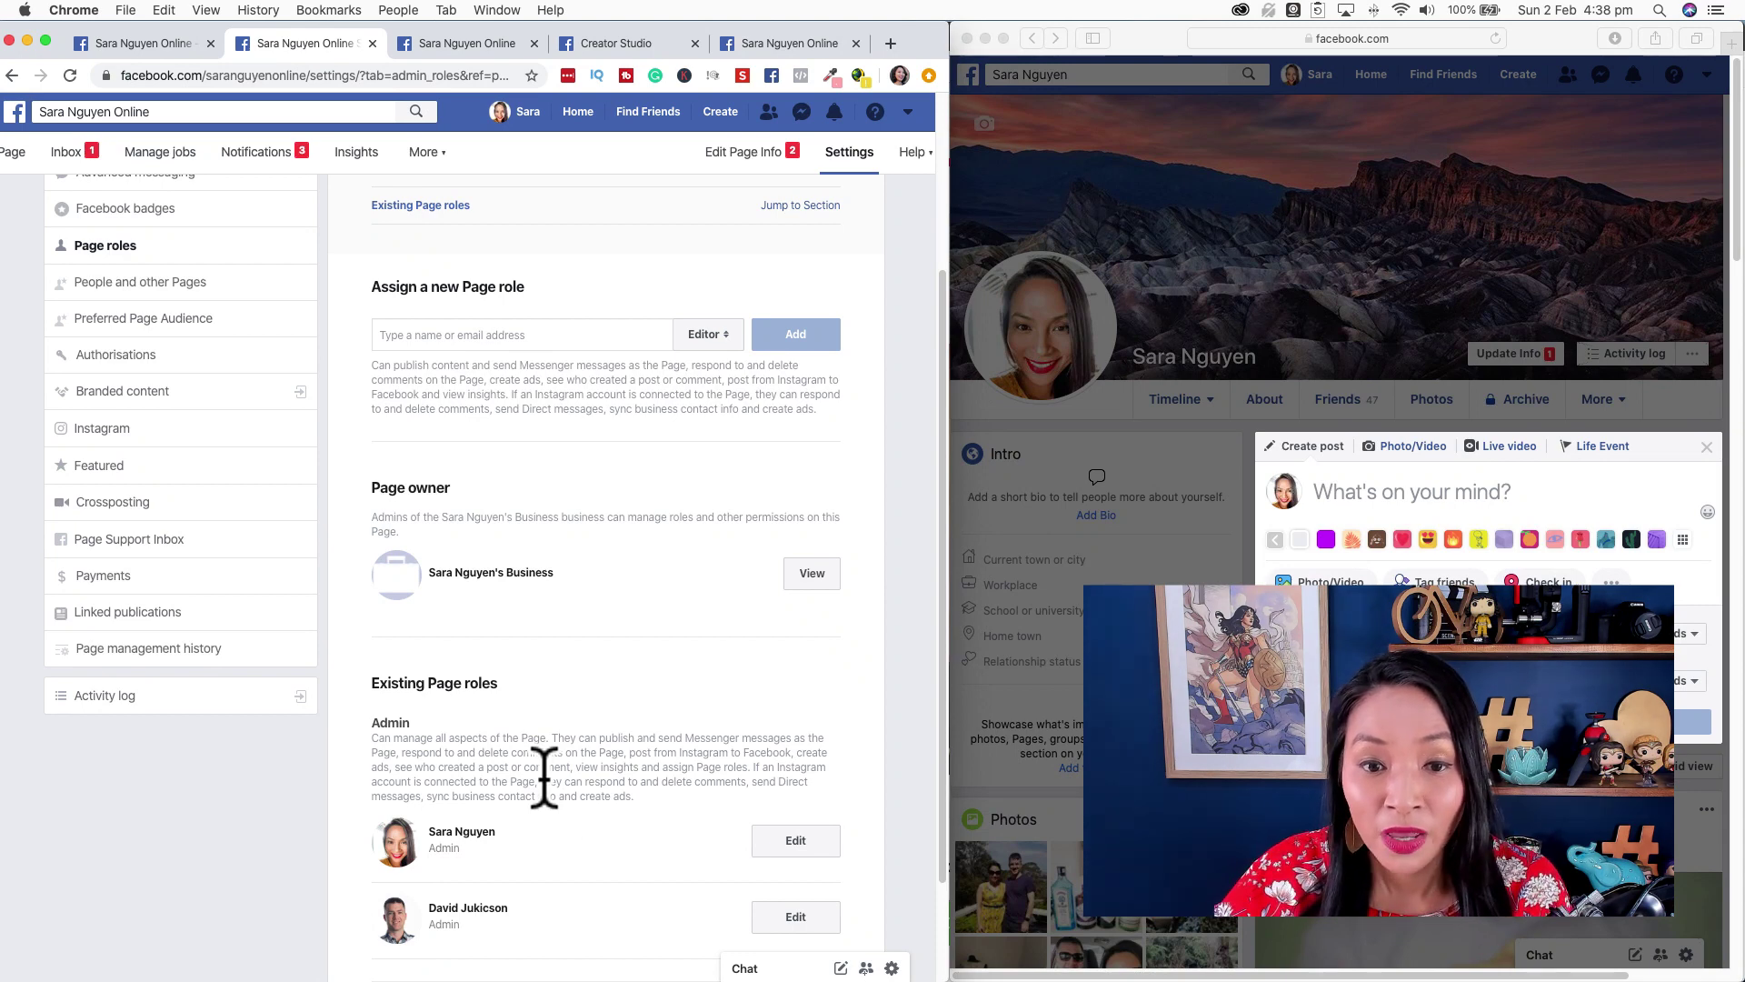
Step: Look up a person by first name for a new Page role, and clear the entry
left_click(520, 336)
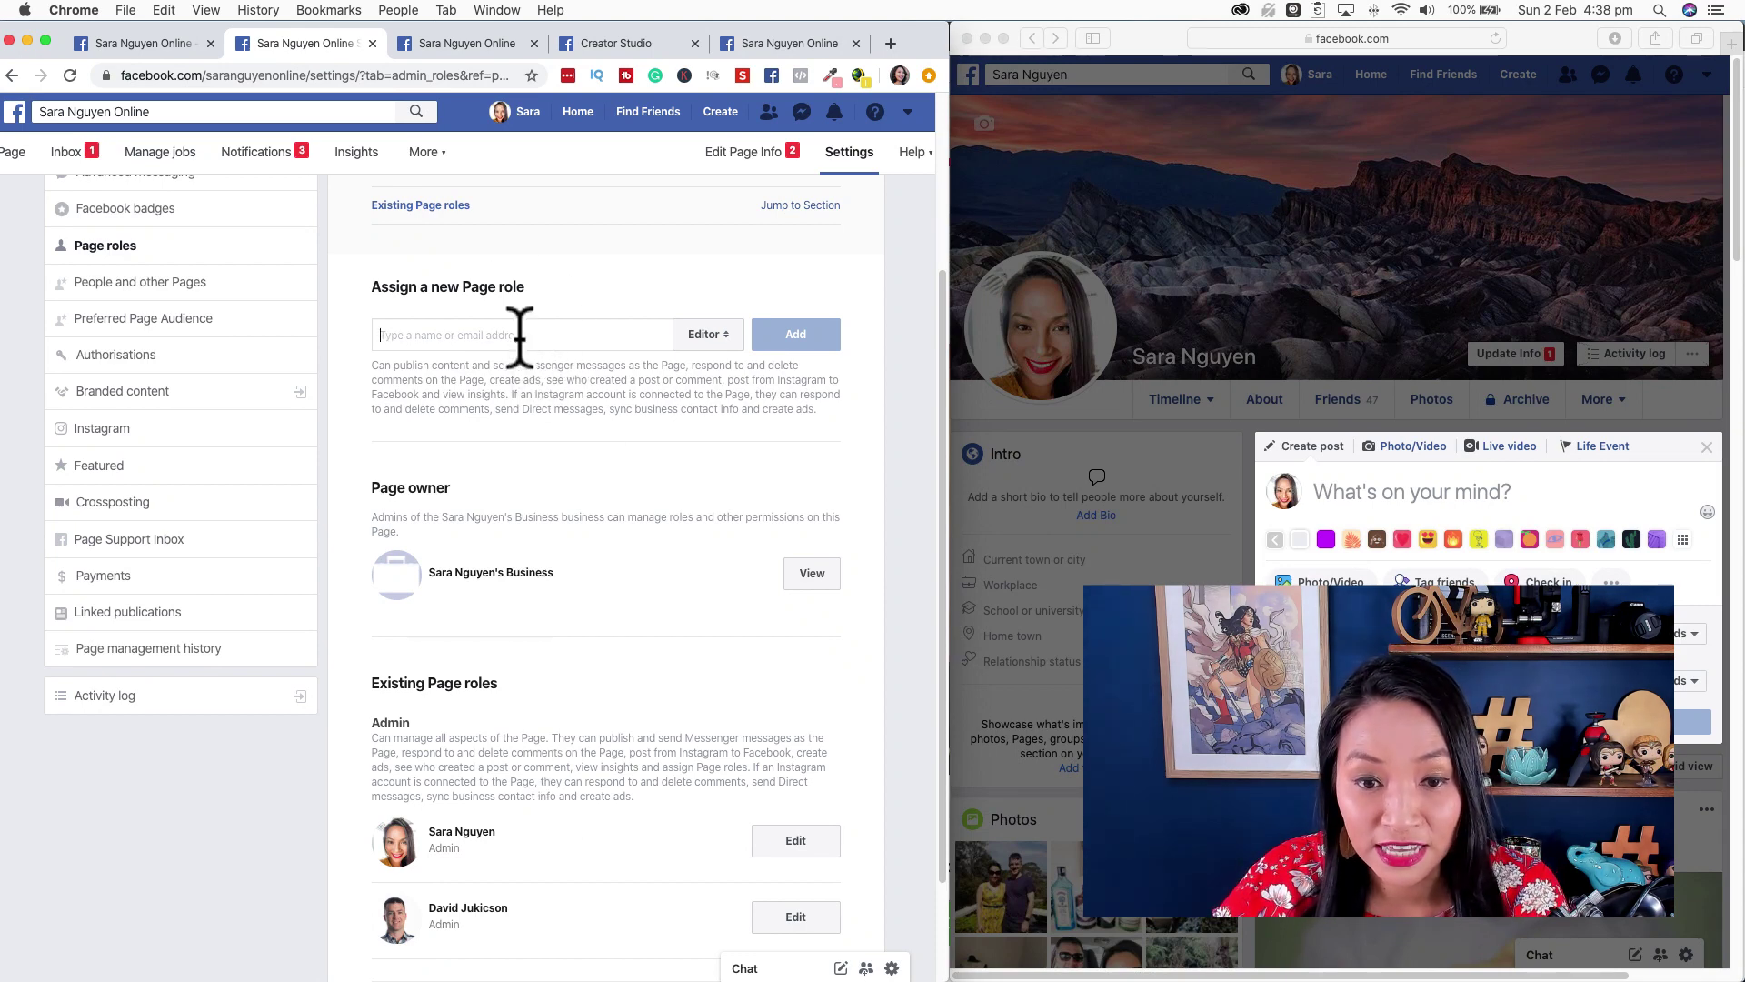
type("jenn")
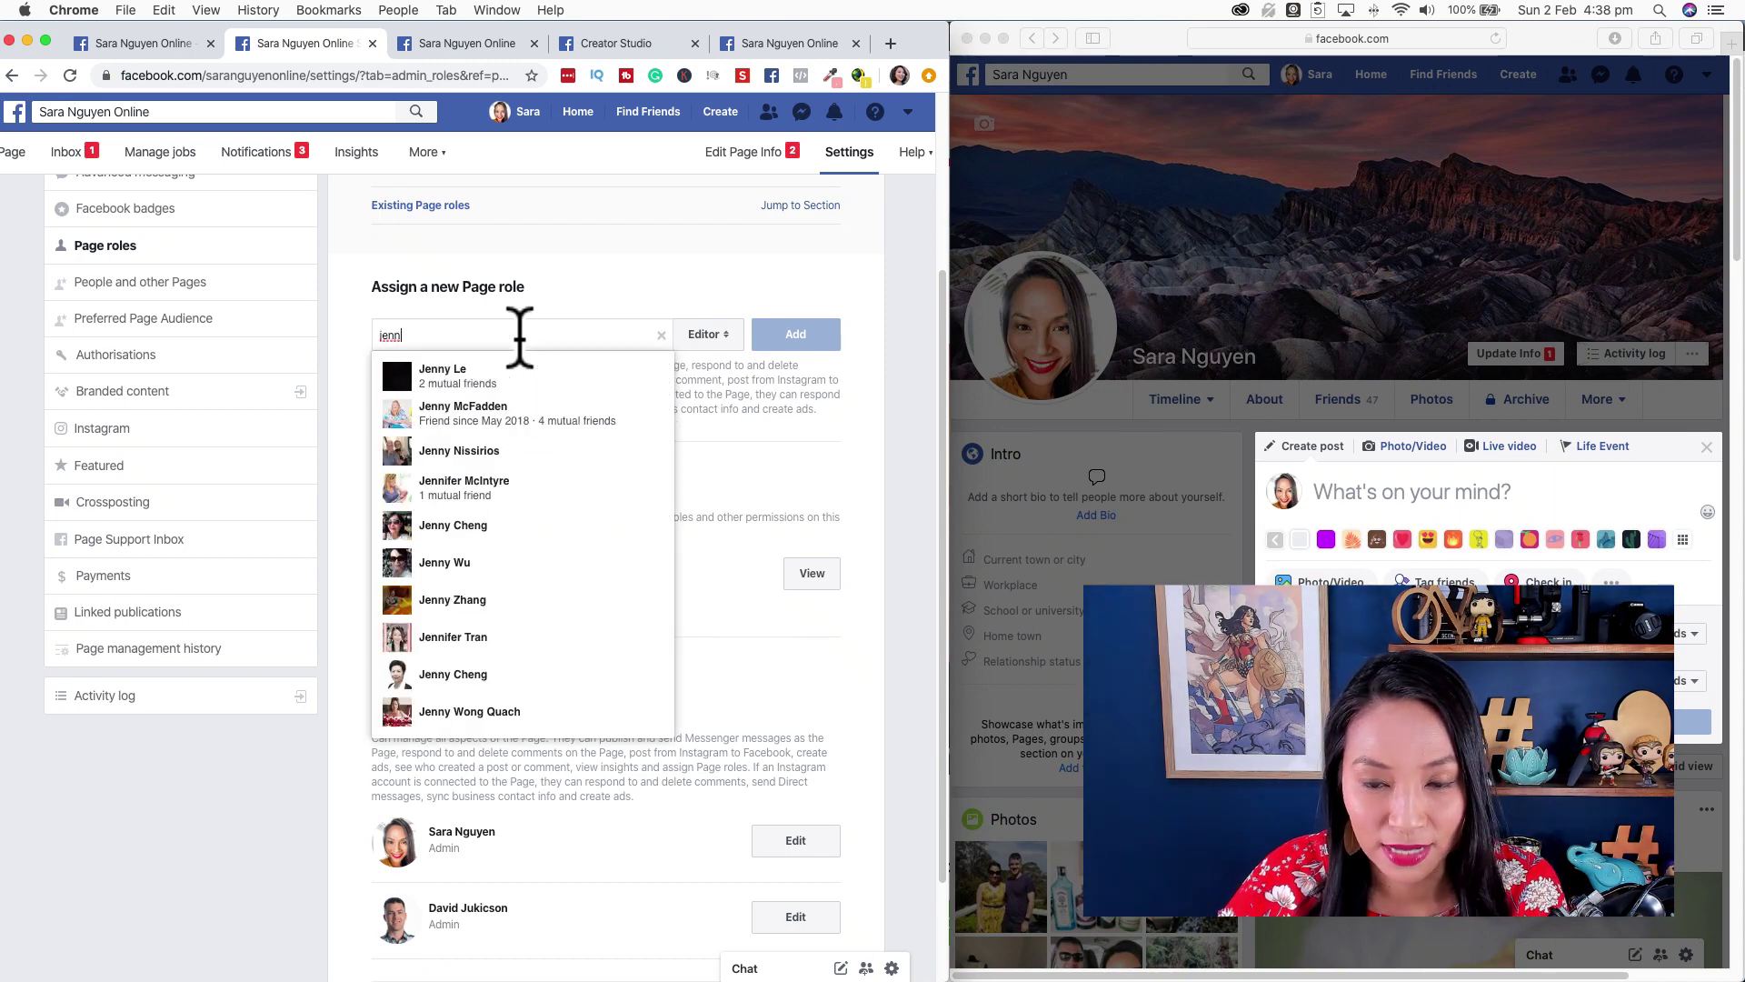
key("BackSpace")
key("BackSpace")
key("BackSpace")
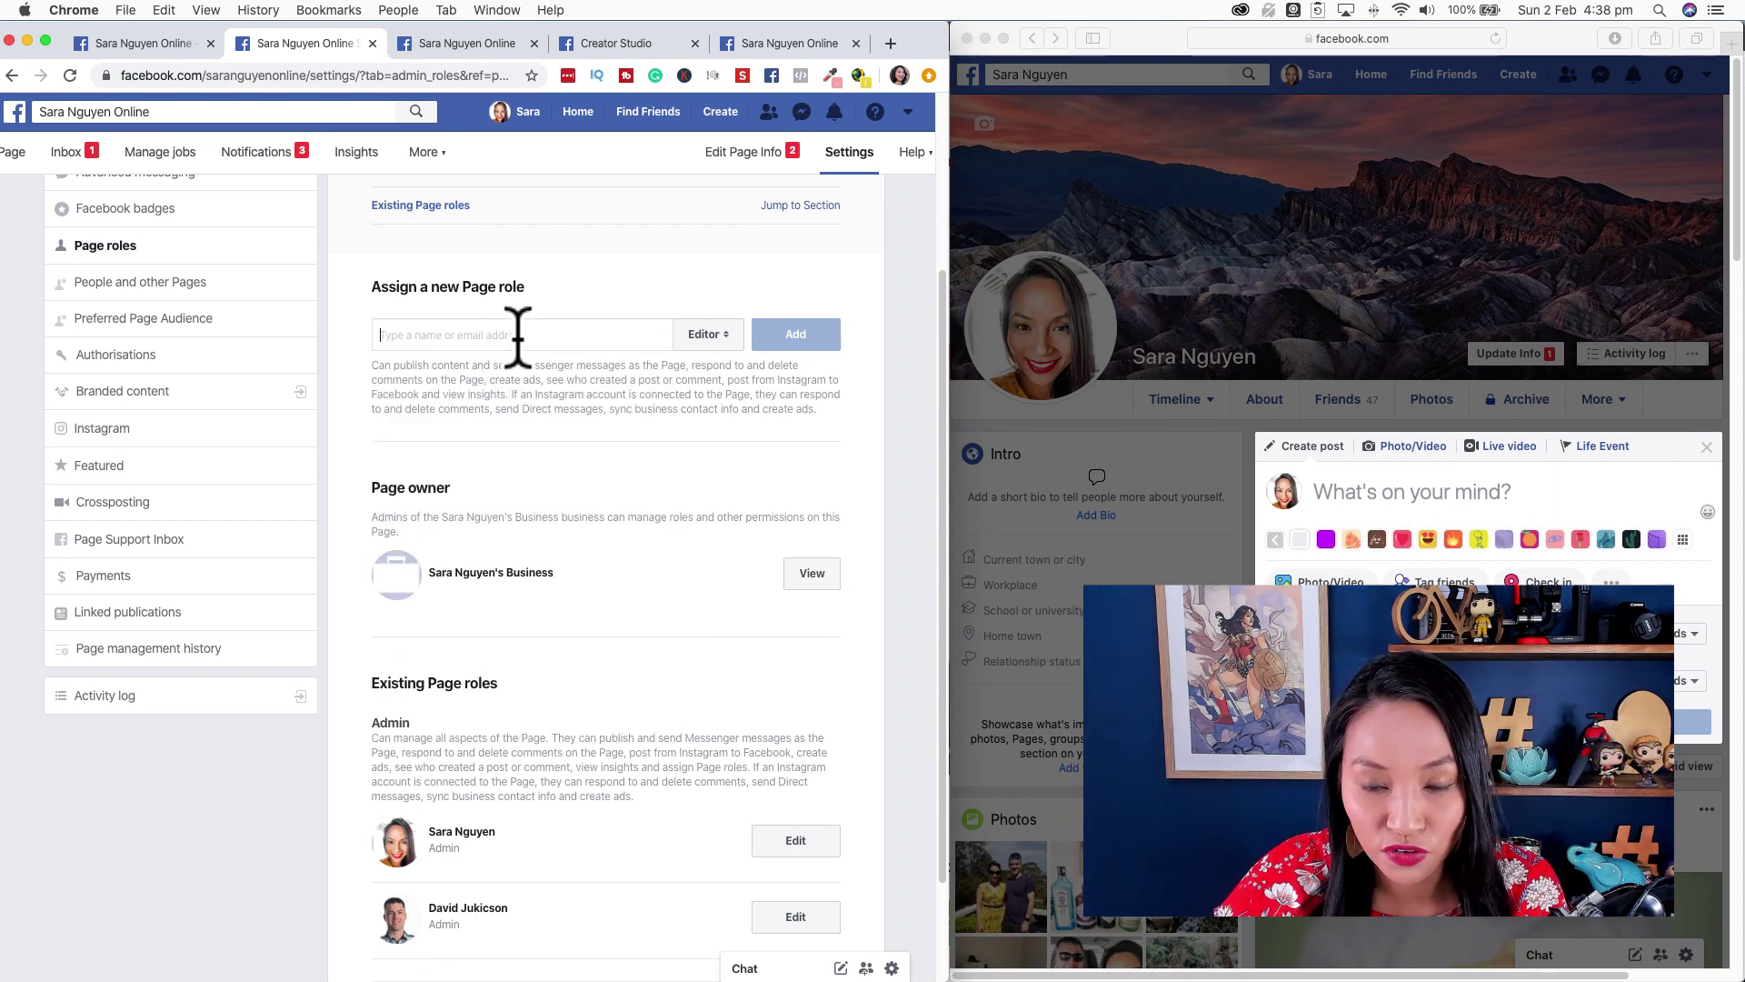
Step: View the role options offered for a new Page role, and close the post composer on the personal profile
left_click(707, 334)
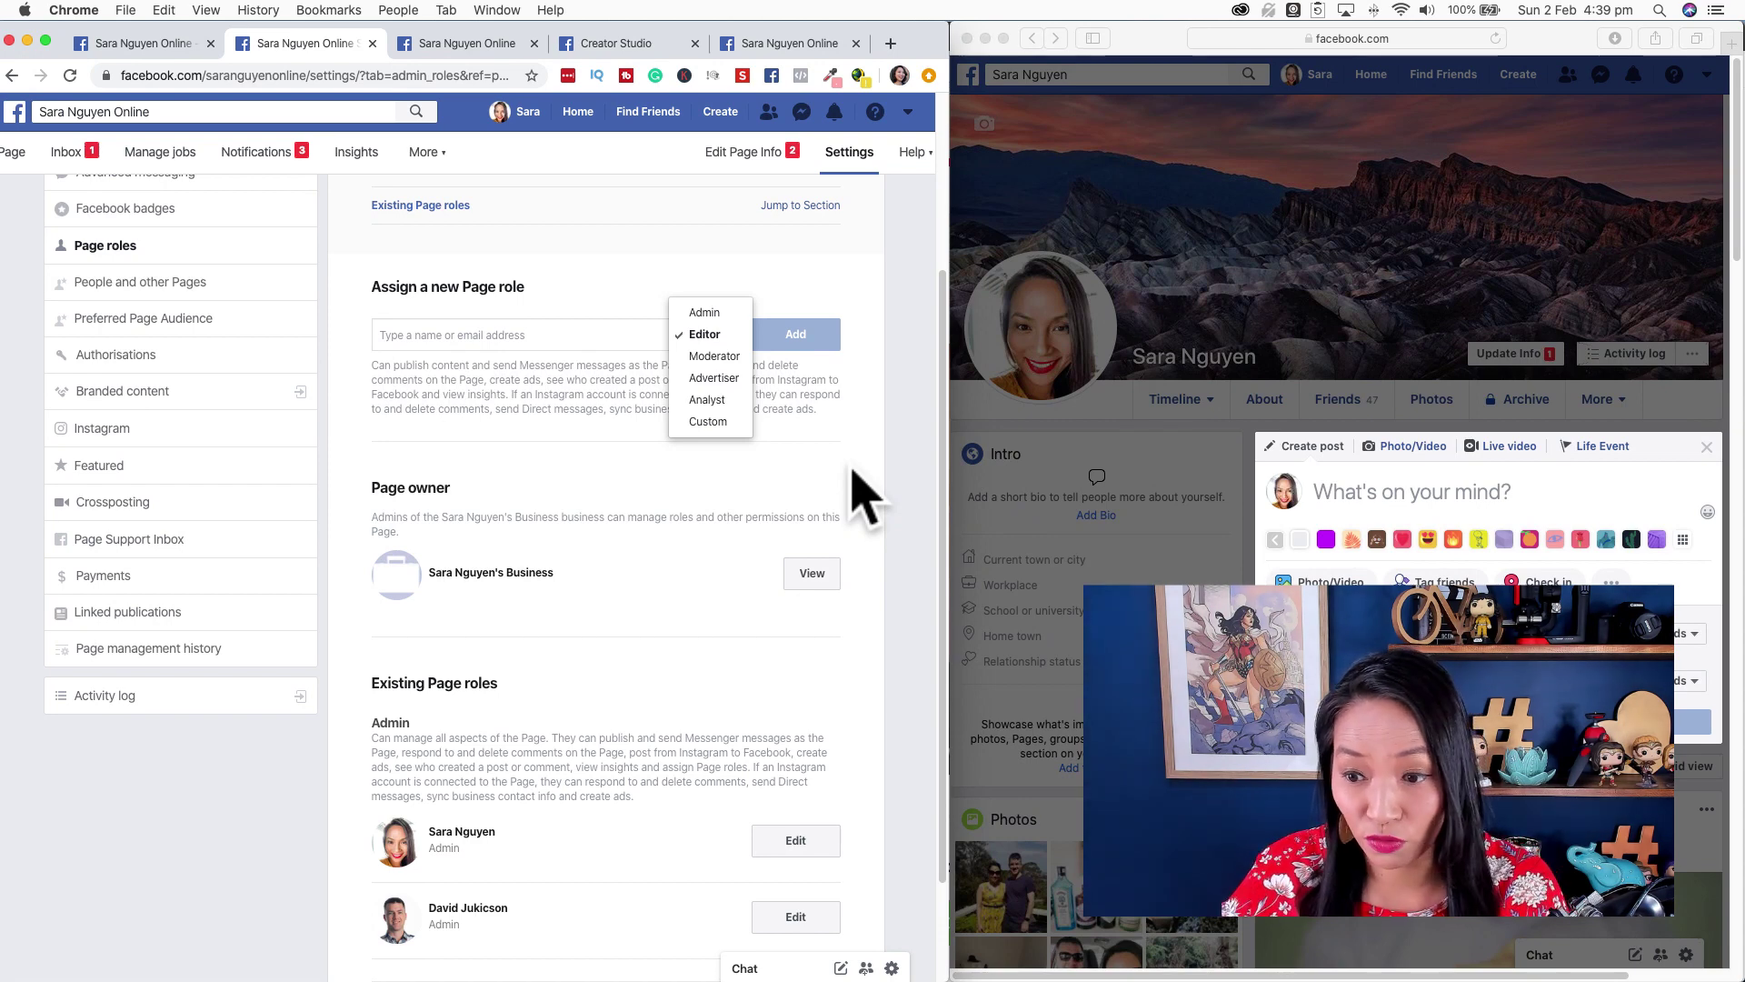
left_click(1166, 452)
left_click(1175, 429)
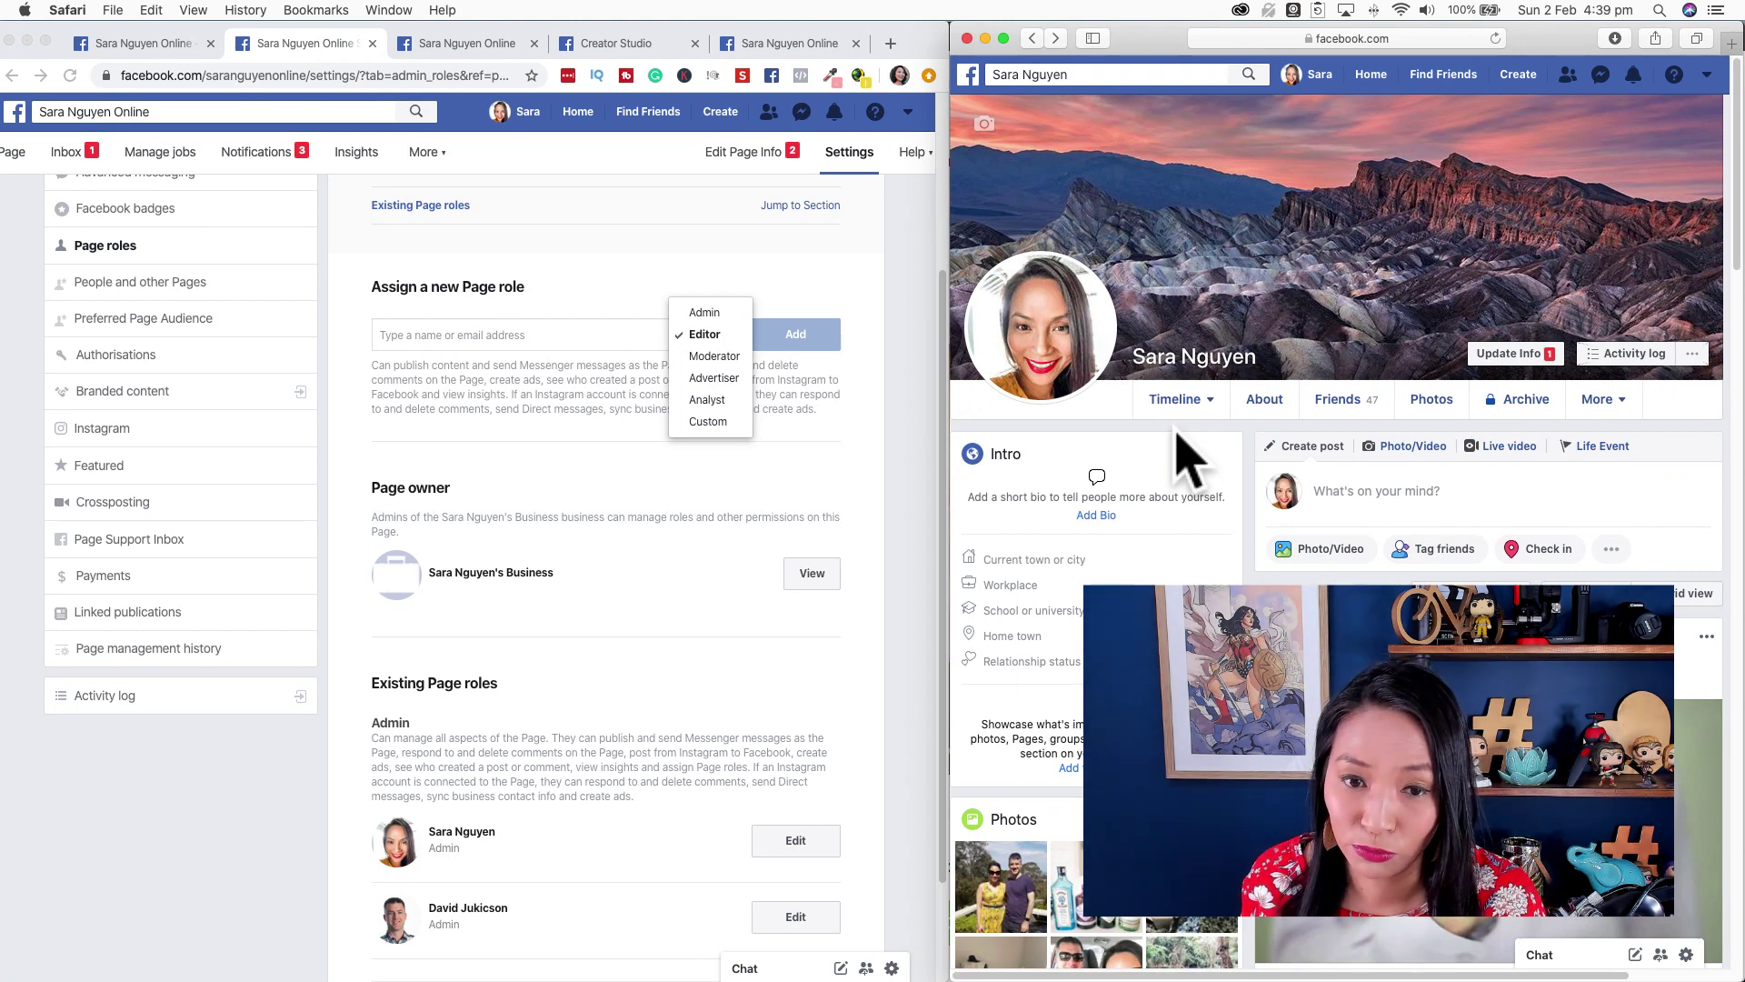
left_click(168, 813)
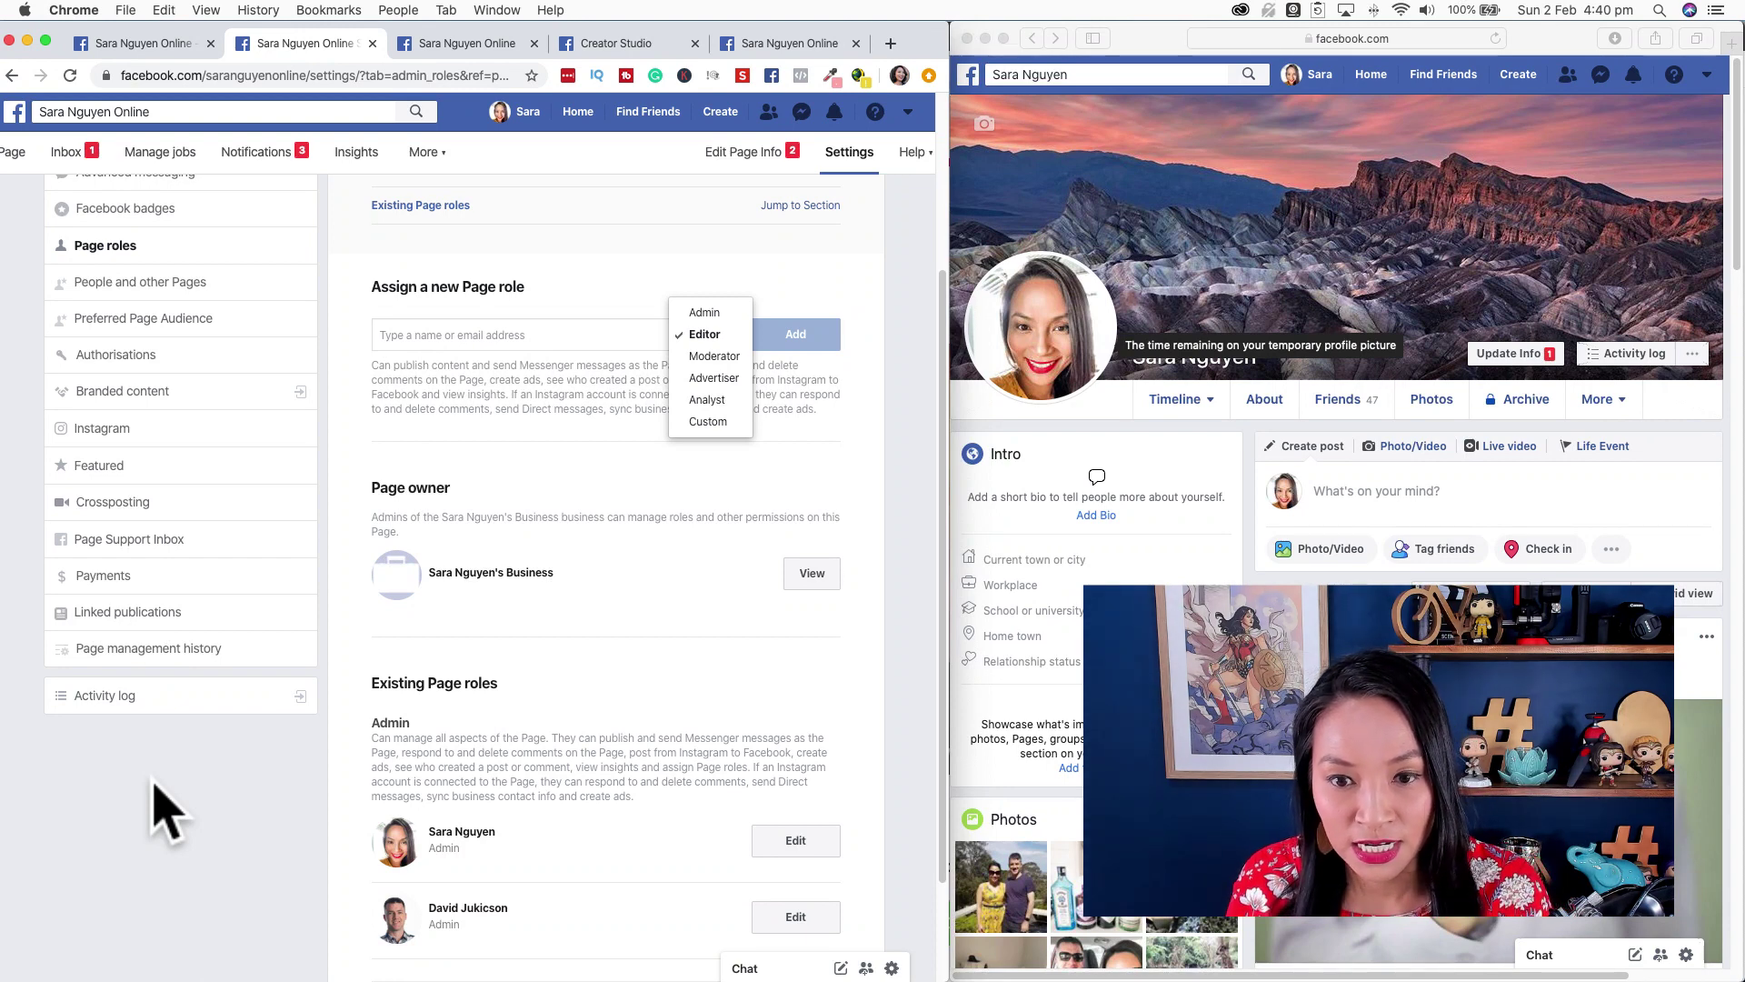
left_click(153, 783)
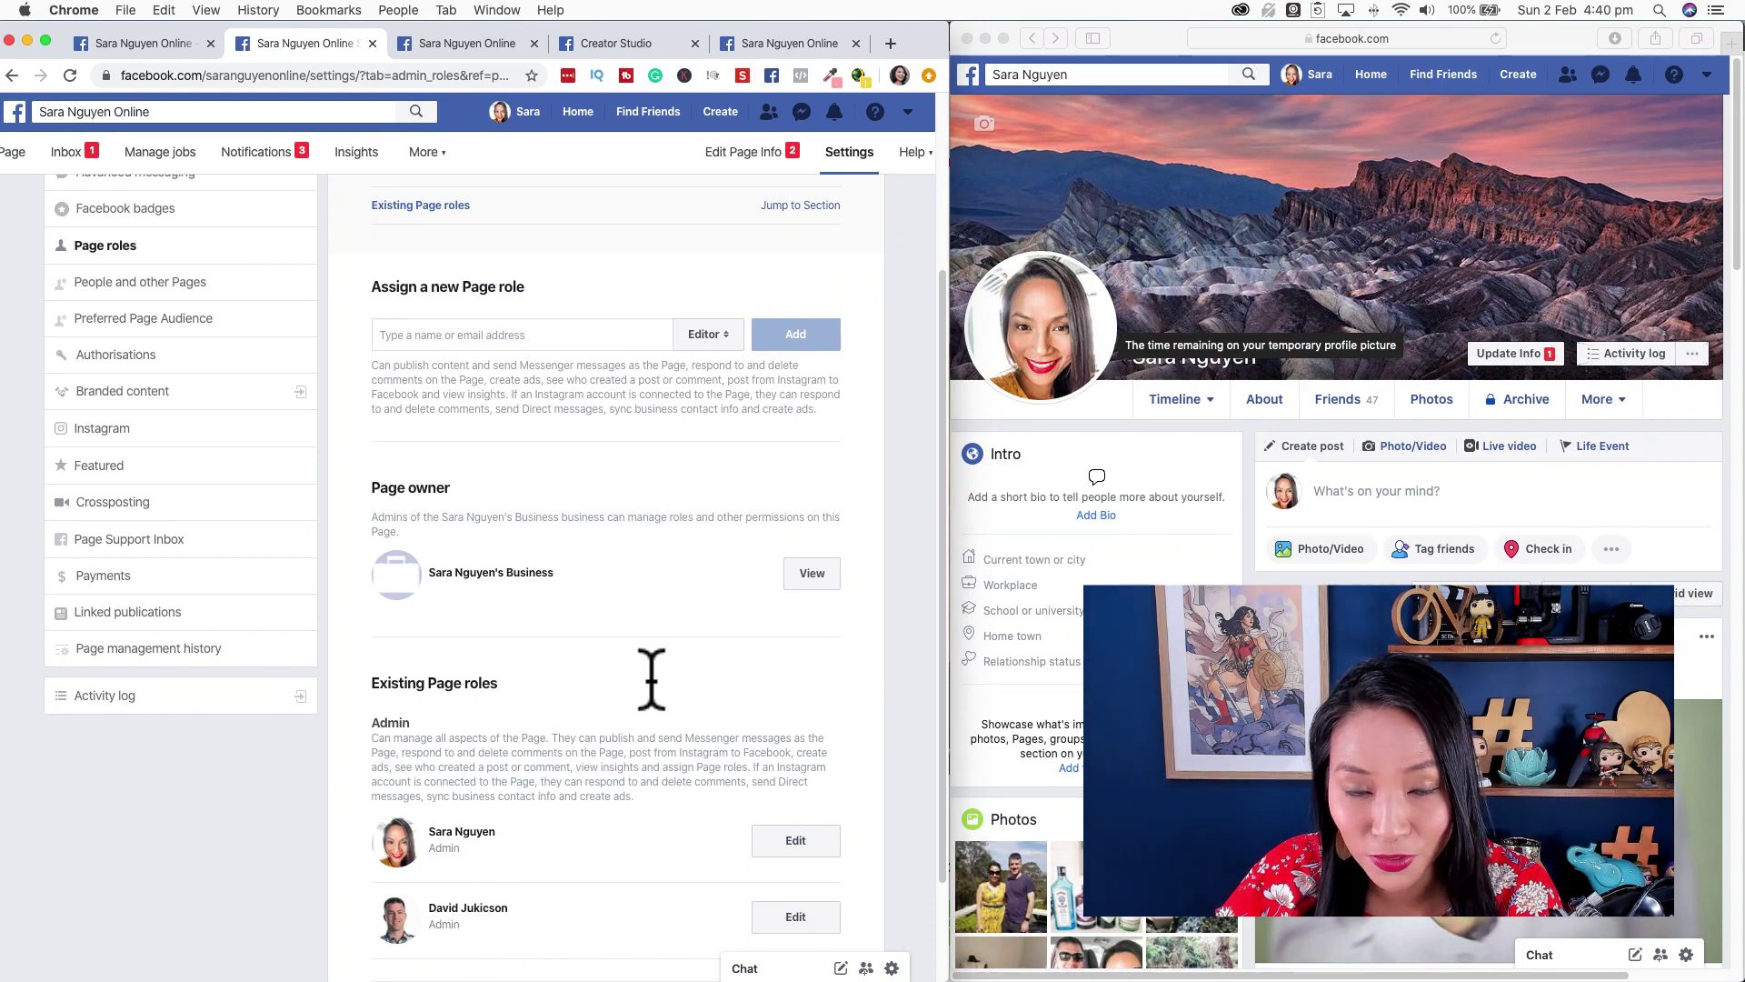
Step: Compare the publisher line of the page's "I won't quit!" post with its logged-out view in Firefox, and minimize Firefox
left_click(175, 43)
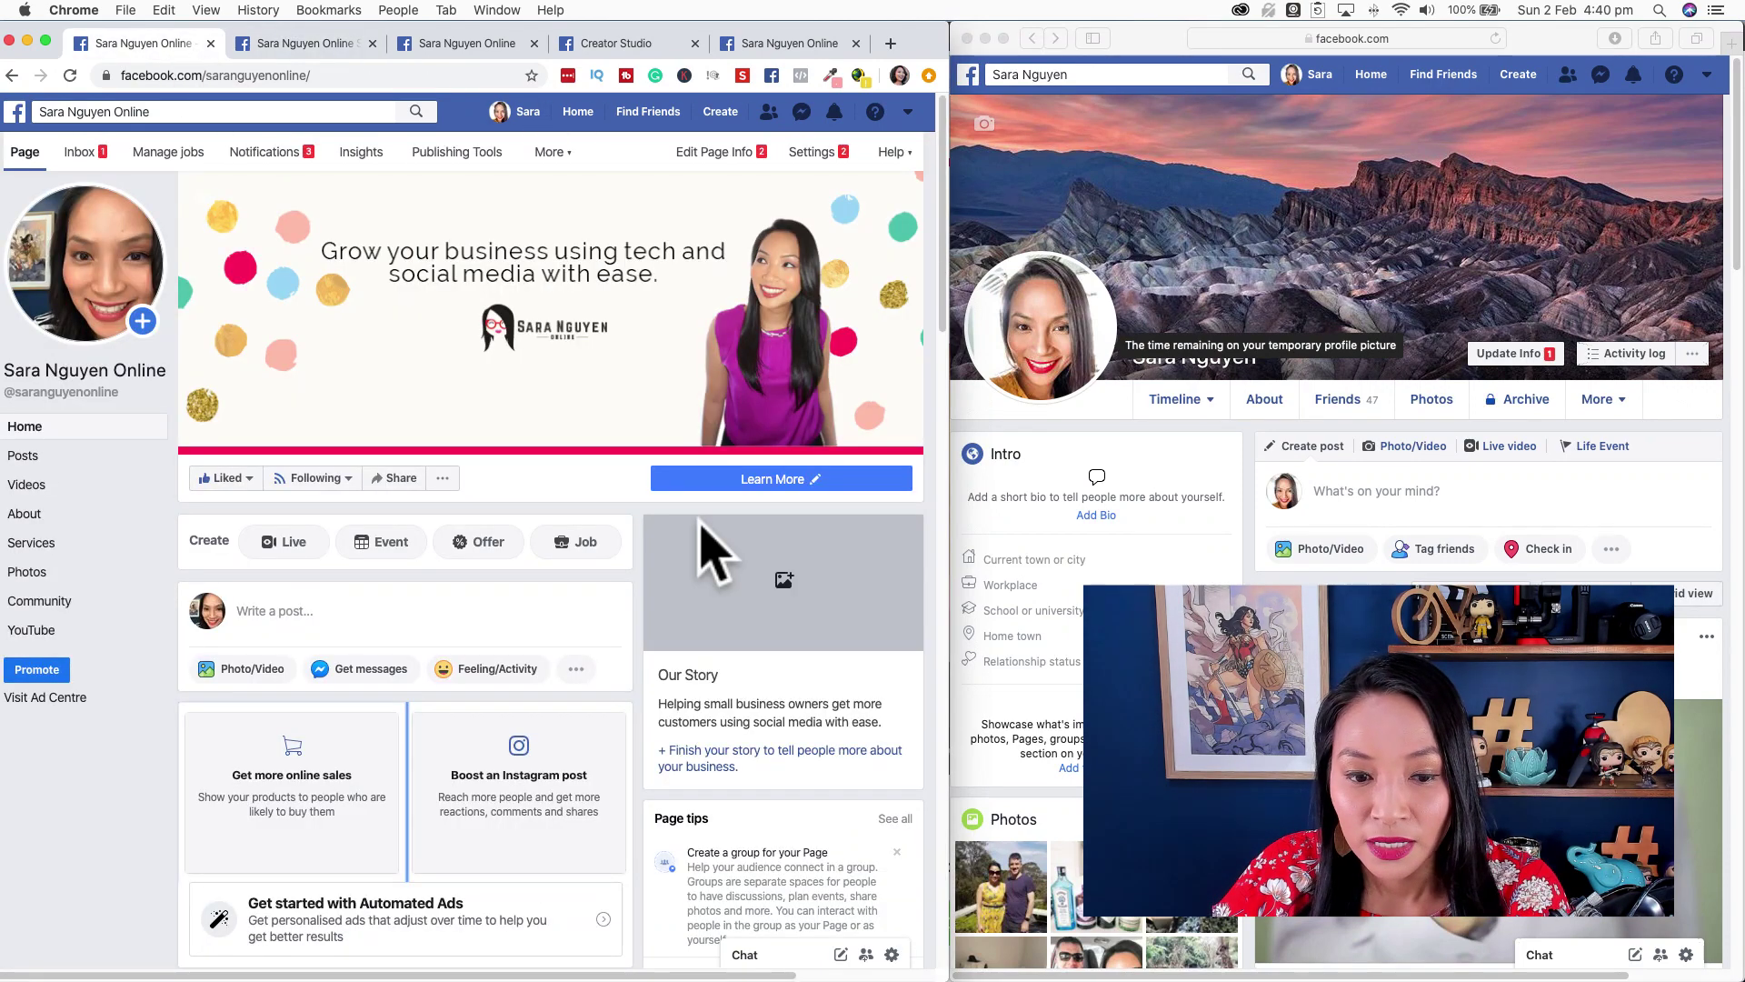
scroll(534, 618, "down", 5)
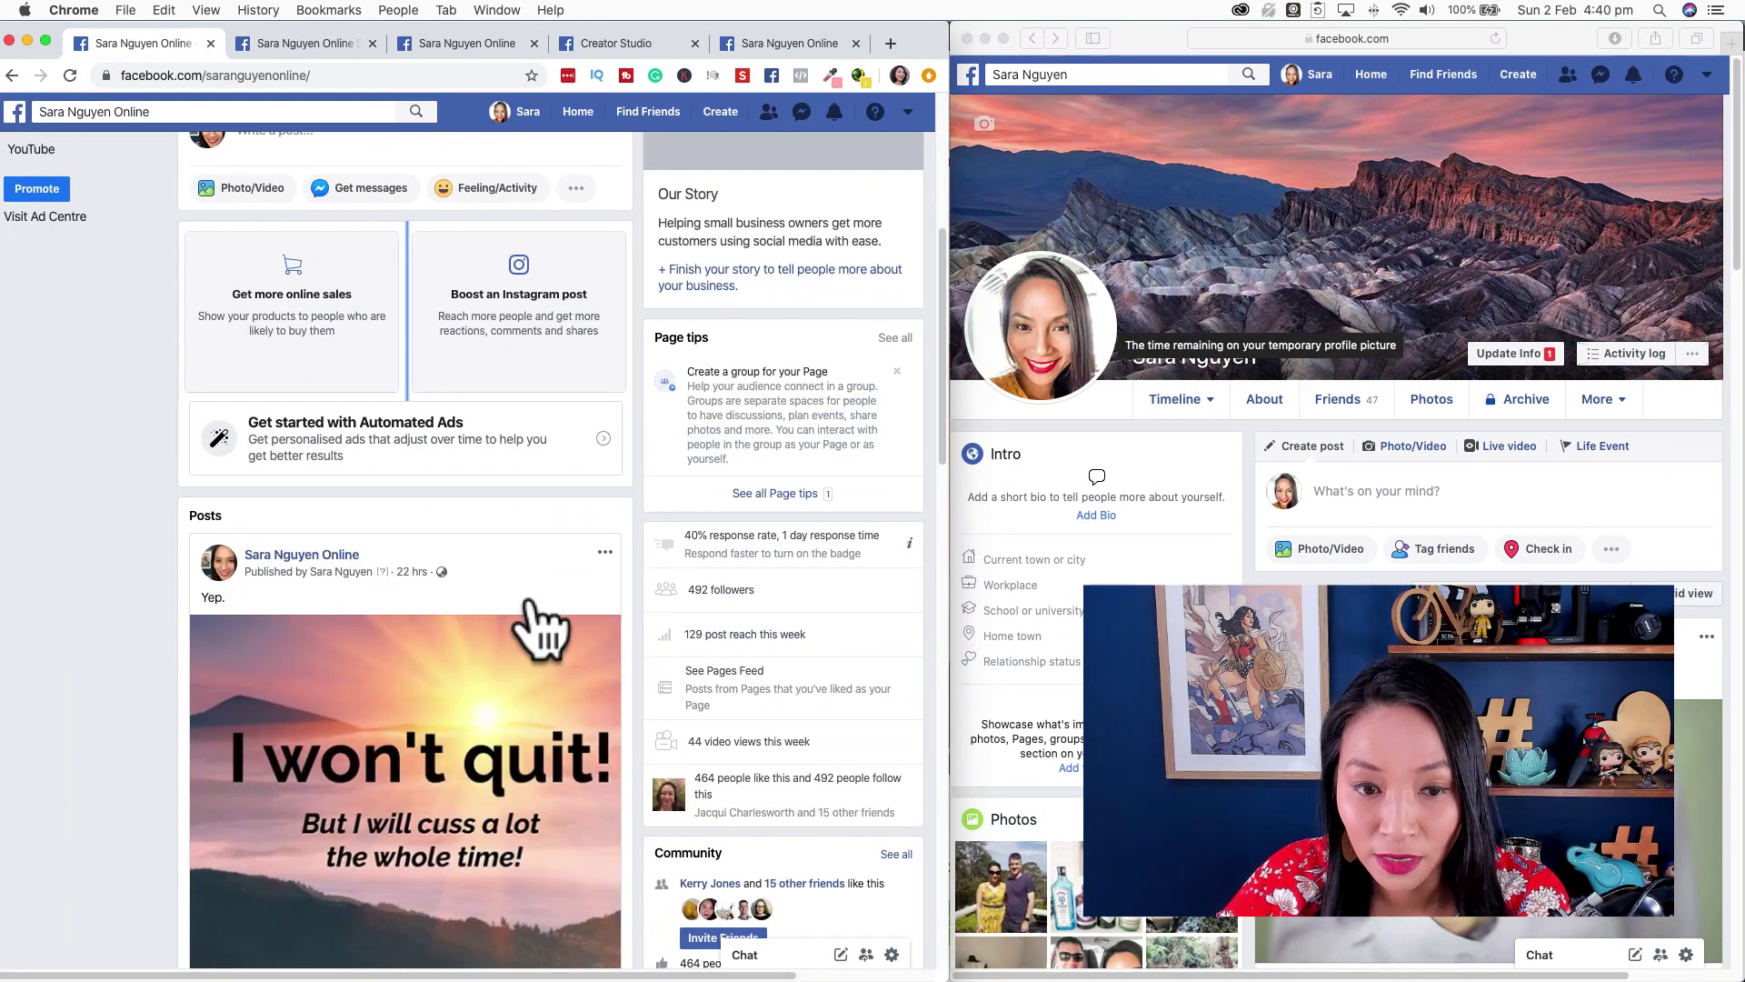
scroll(331, 564, "down", 3)
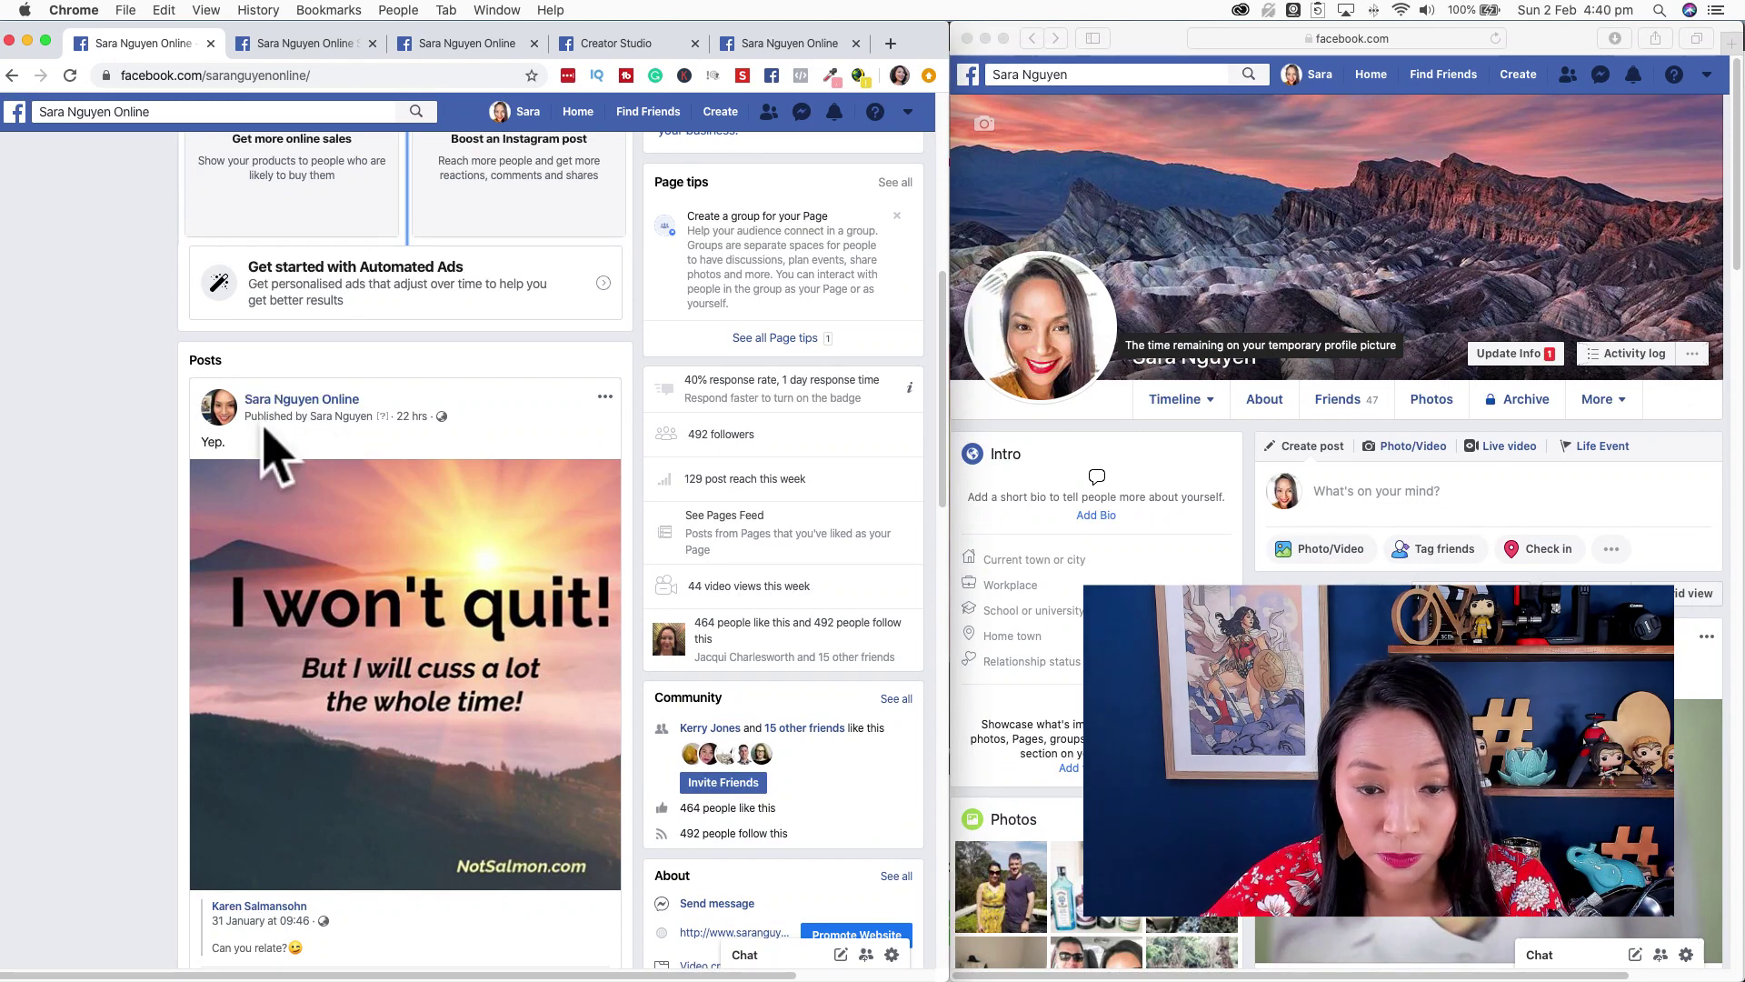
mouse_move(1063, 975)
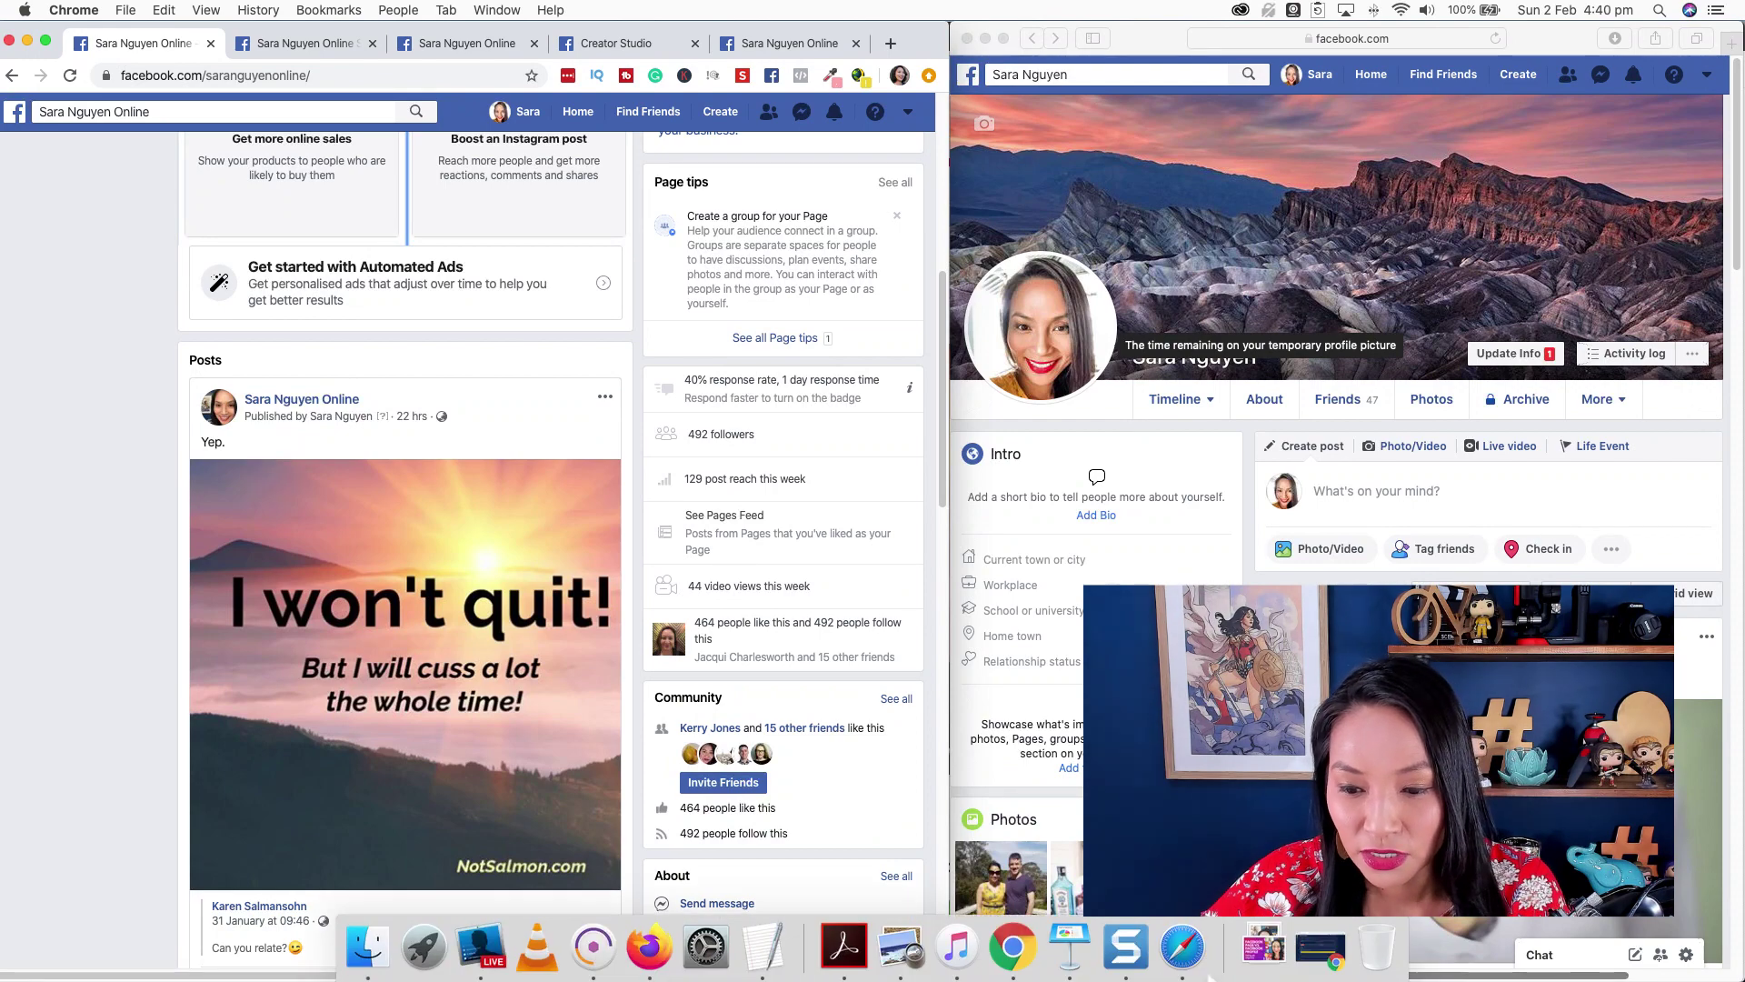
left_click(655, 951)
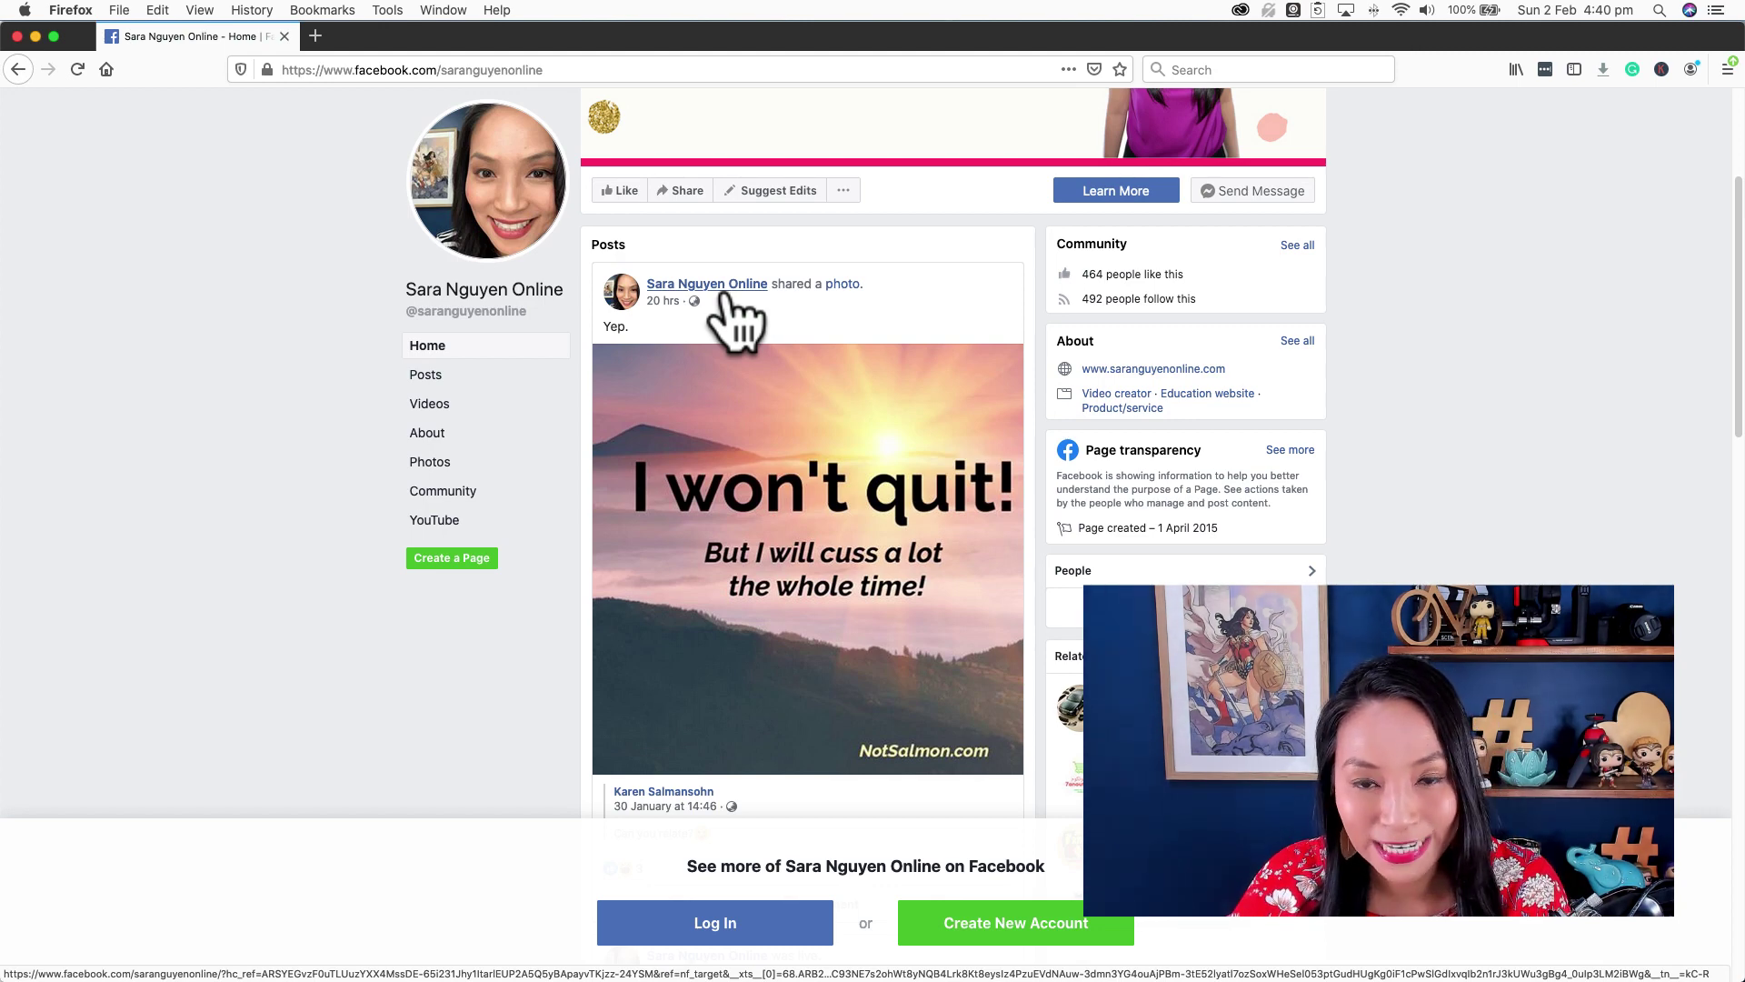
left_click(36, 37)
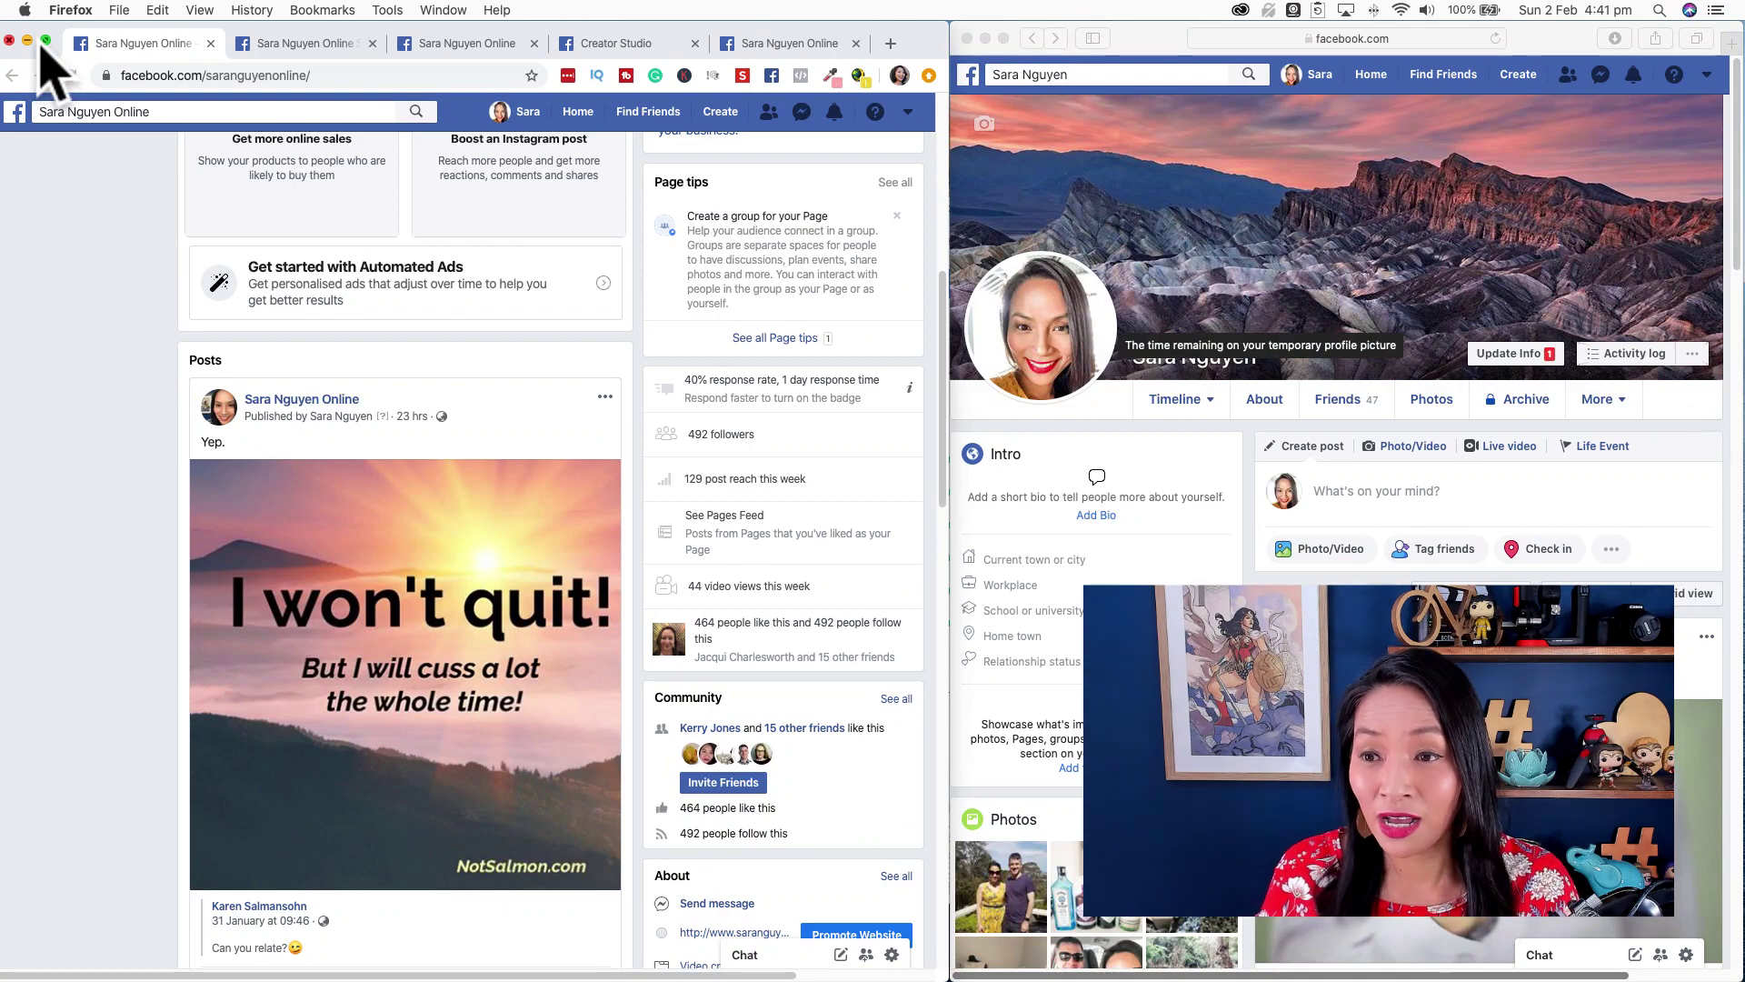
Step: Open the business page's post composer and view the Share Now timing options, keeping the current choice
scroll(351, 345, "up", 7)
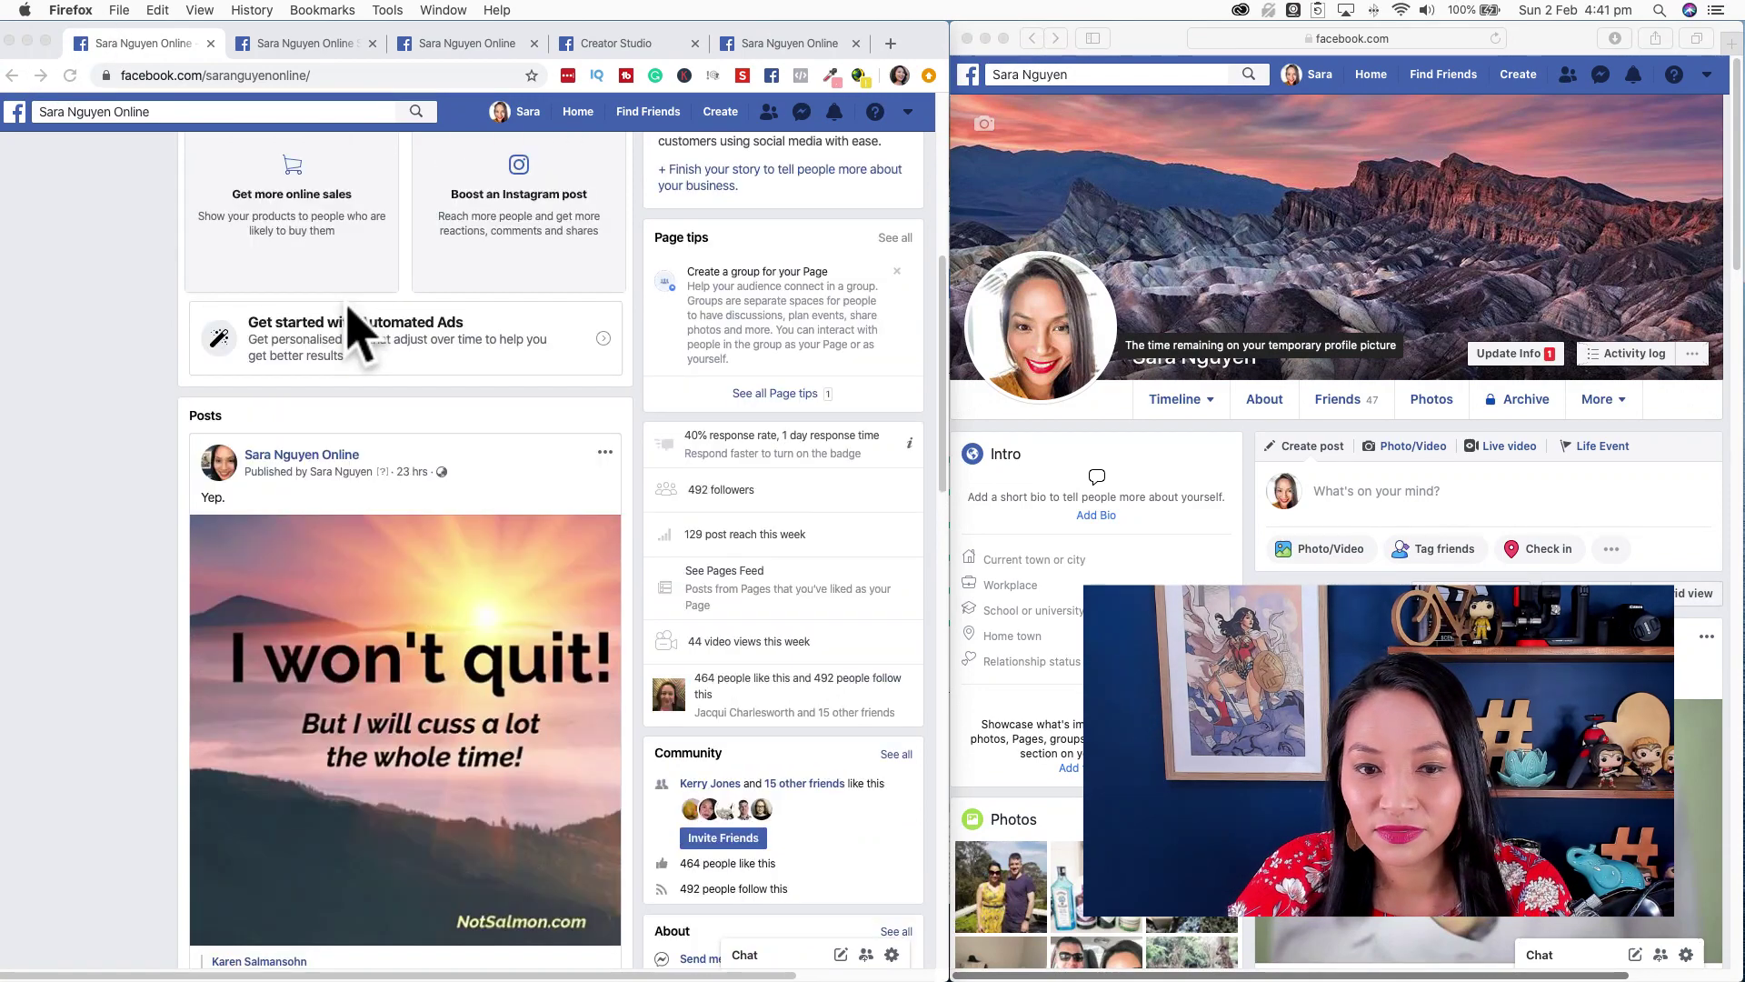
left_click(405, 611)
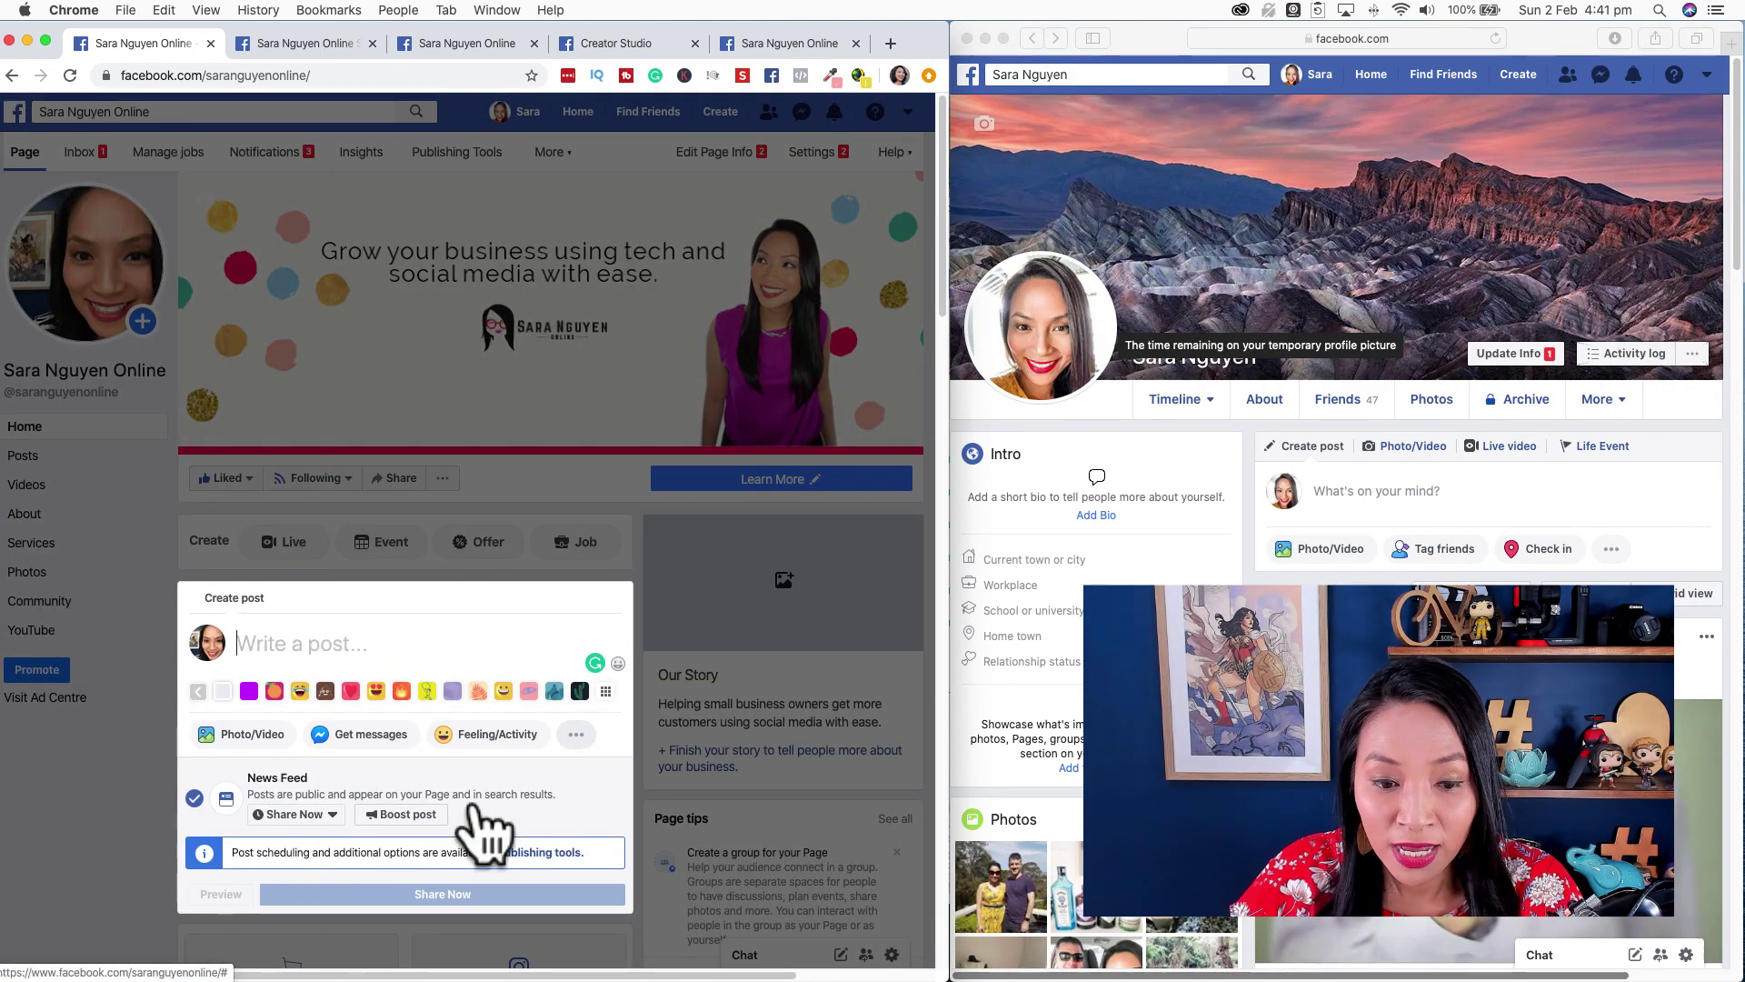
left_click(330, 815)
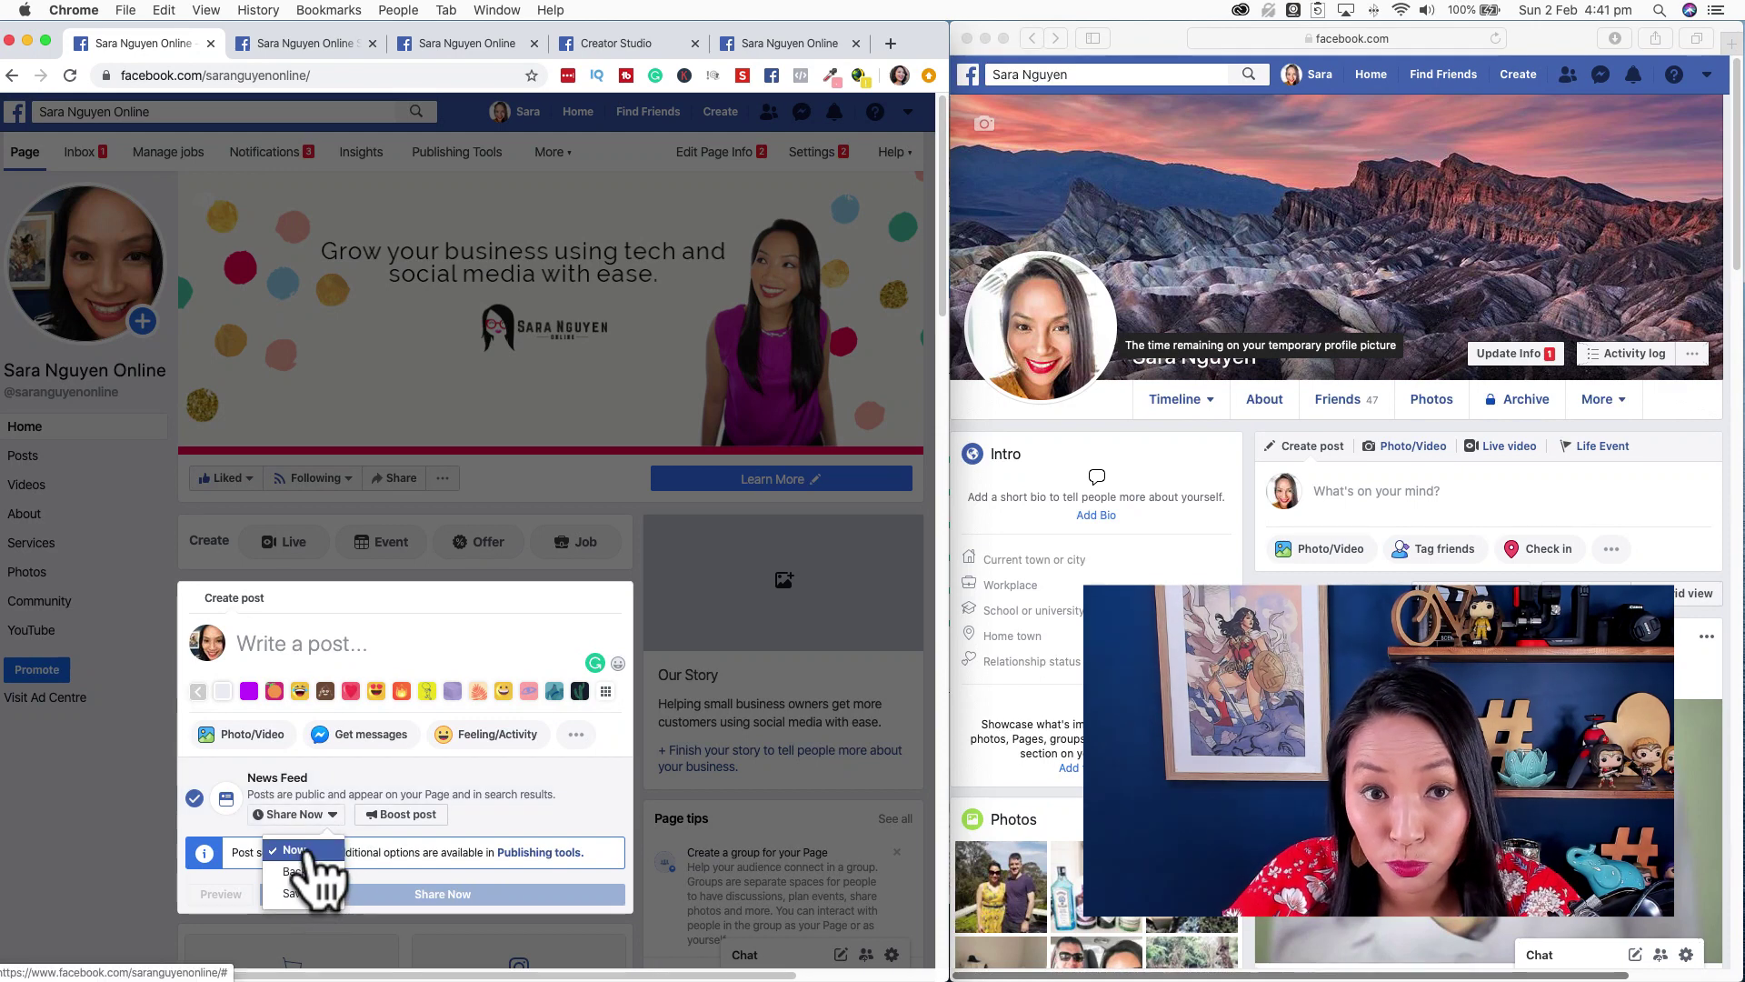
left_click(394, 640)
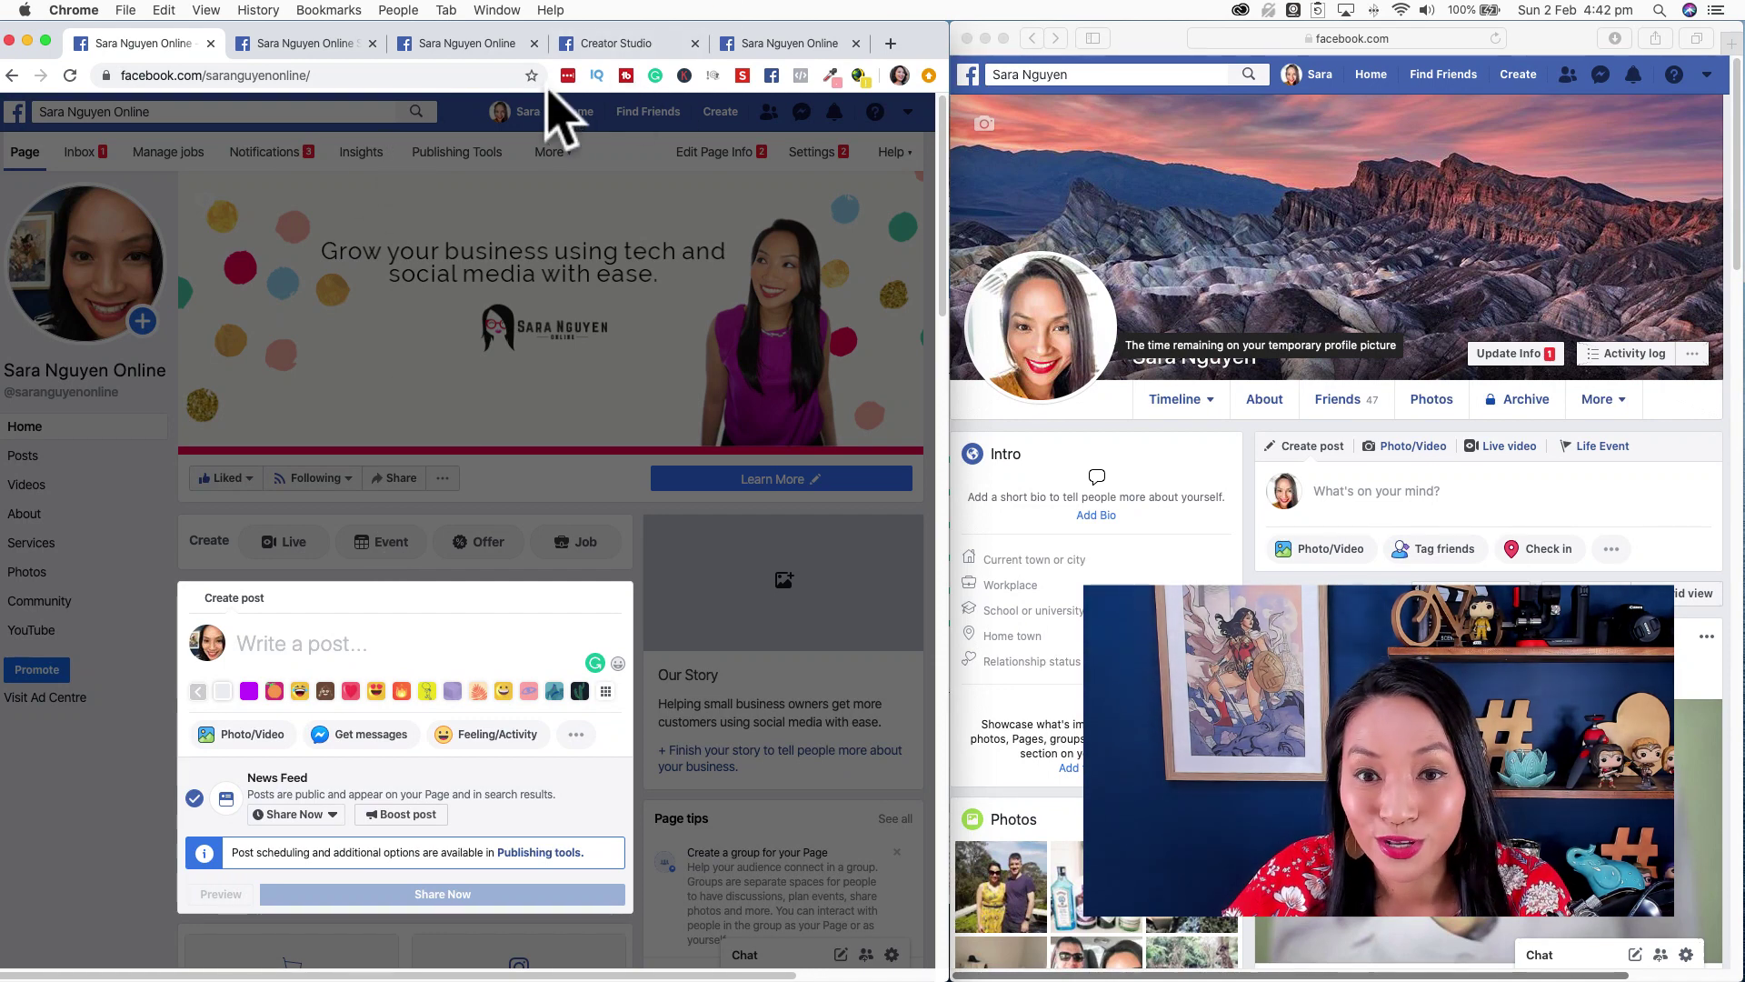
Step: Switch to Creator Studio and widen the browser window to the full width of the screen
left_click(593, 46)
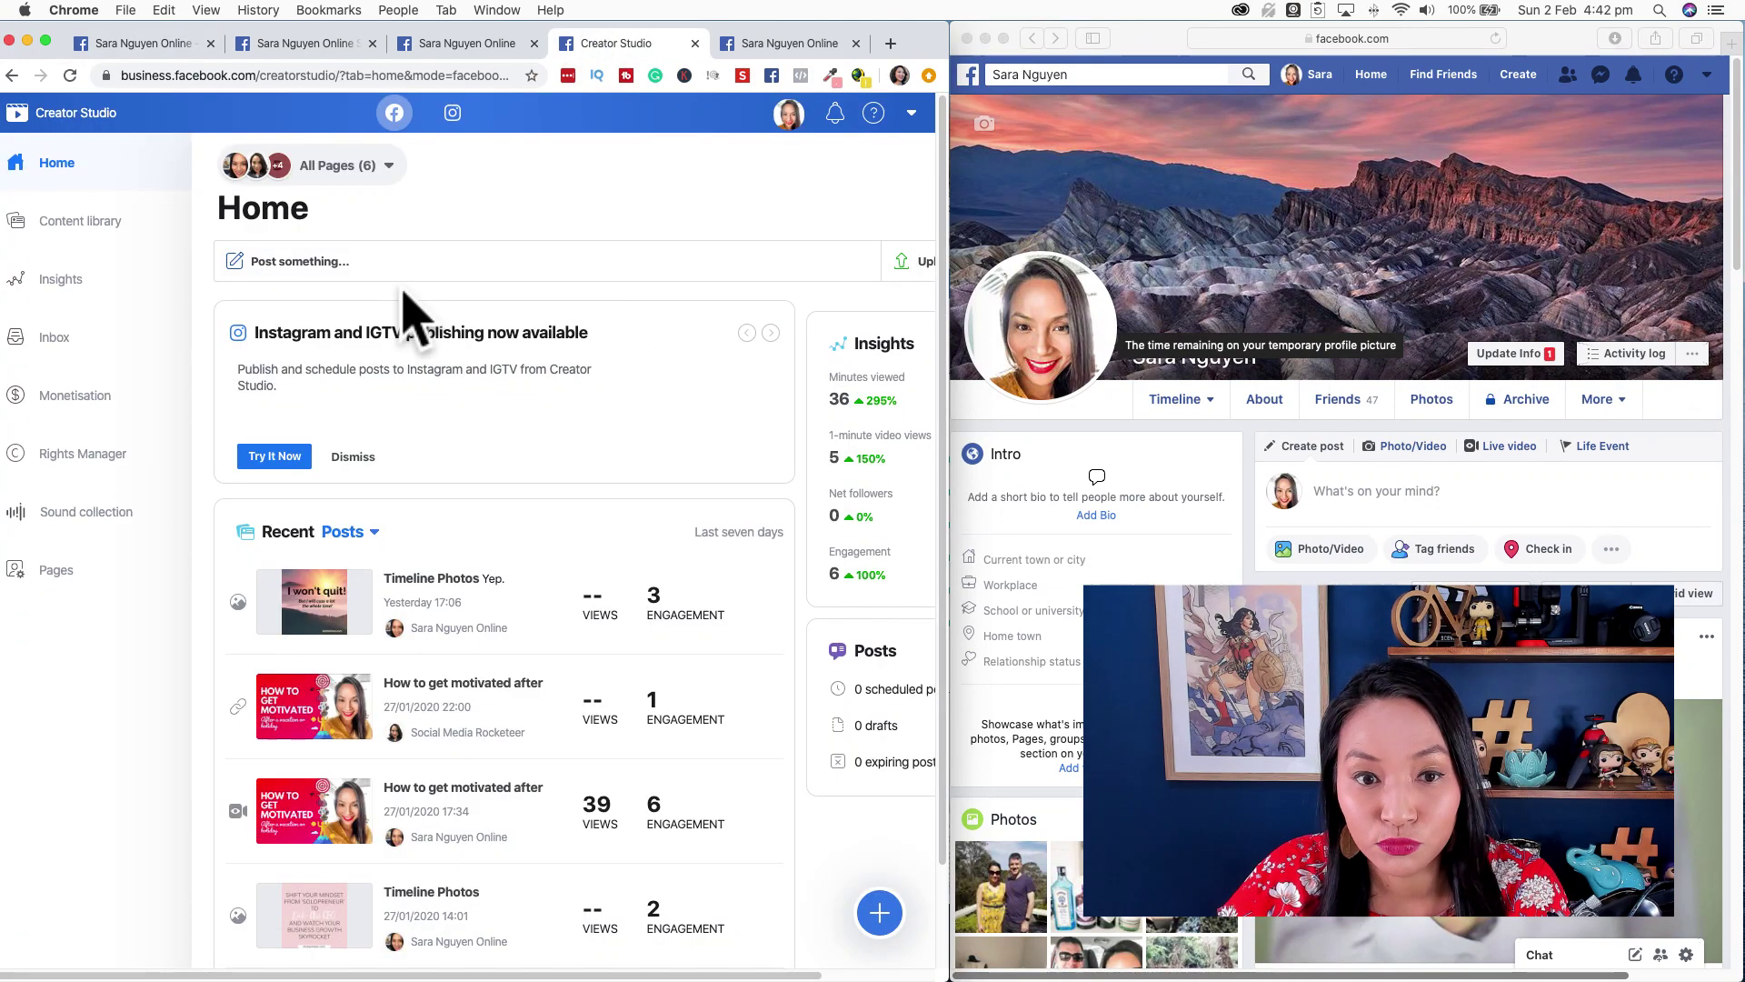
left_click_drag(945, 264, 1677, 289)
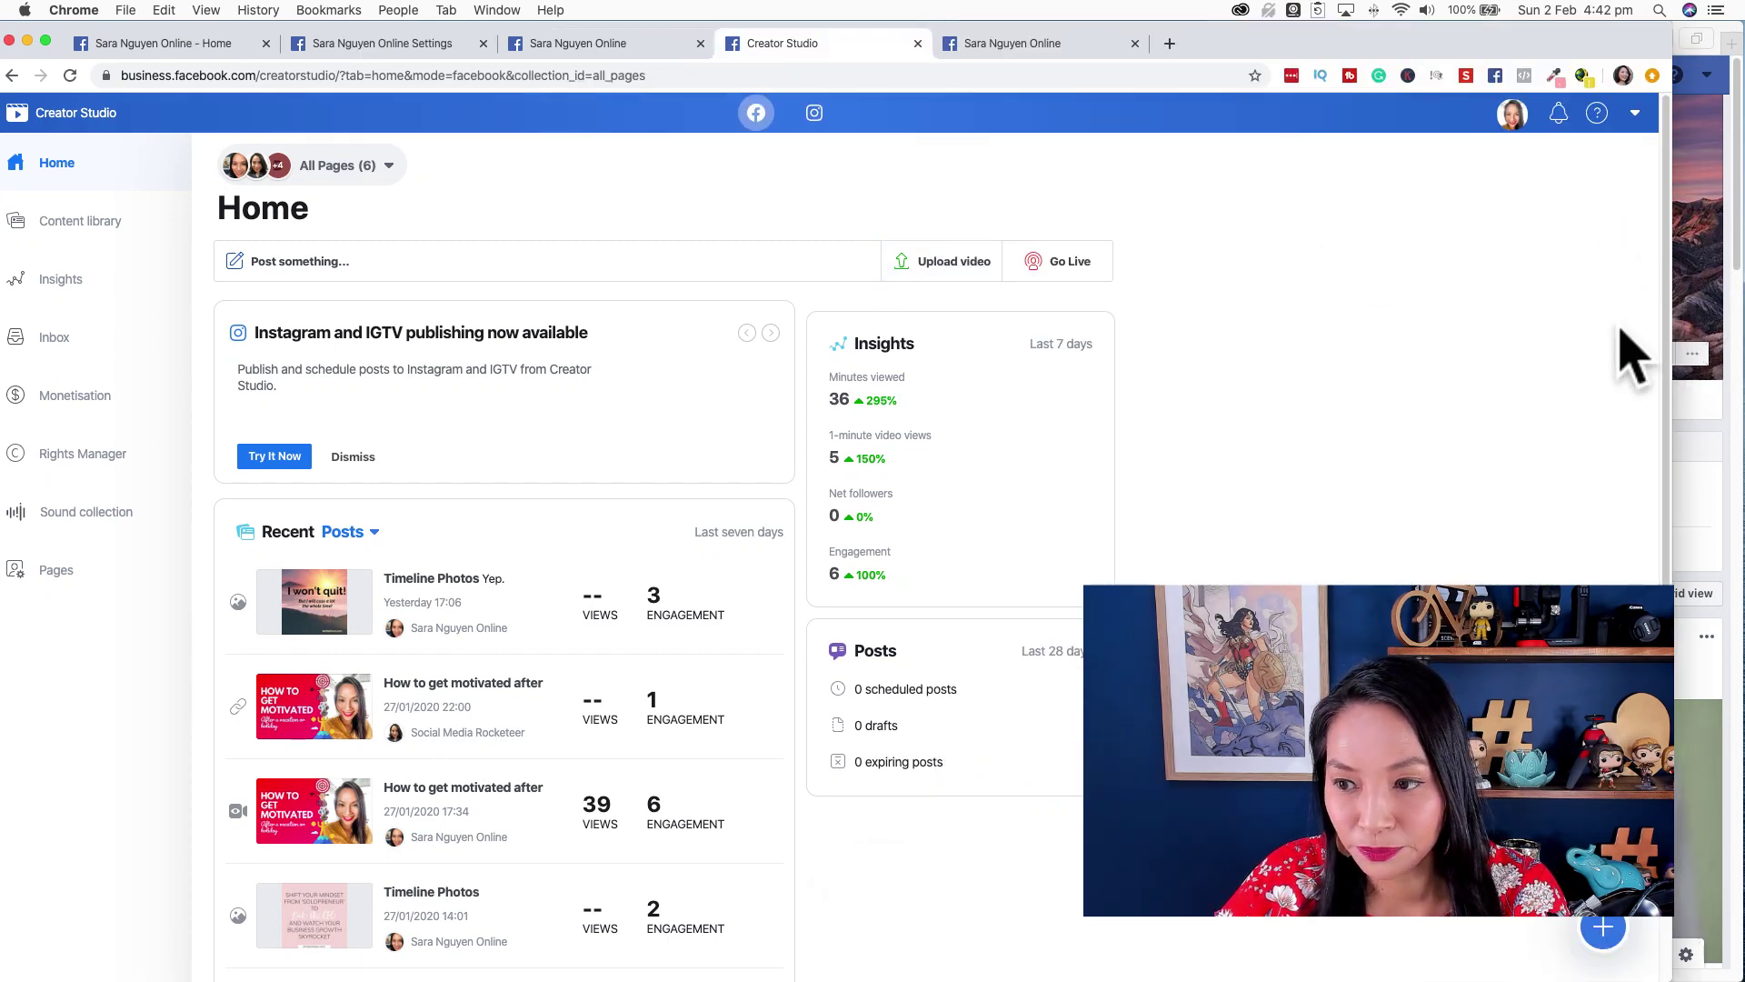
left_click_drag(1716, 356, 1733, 362)
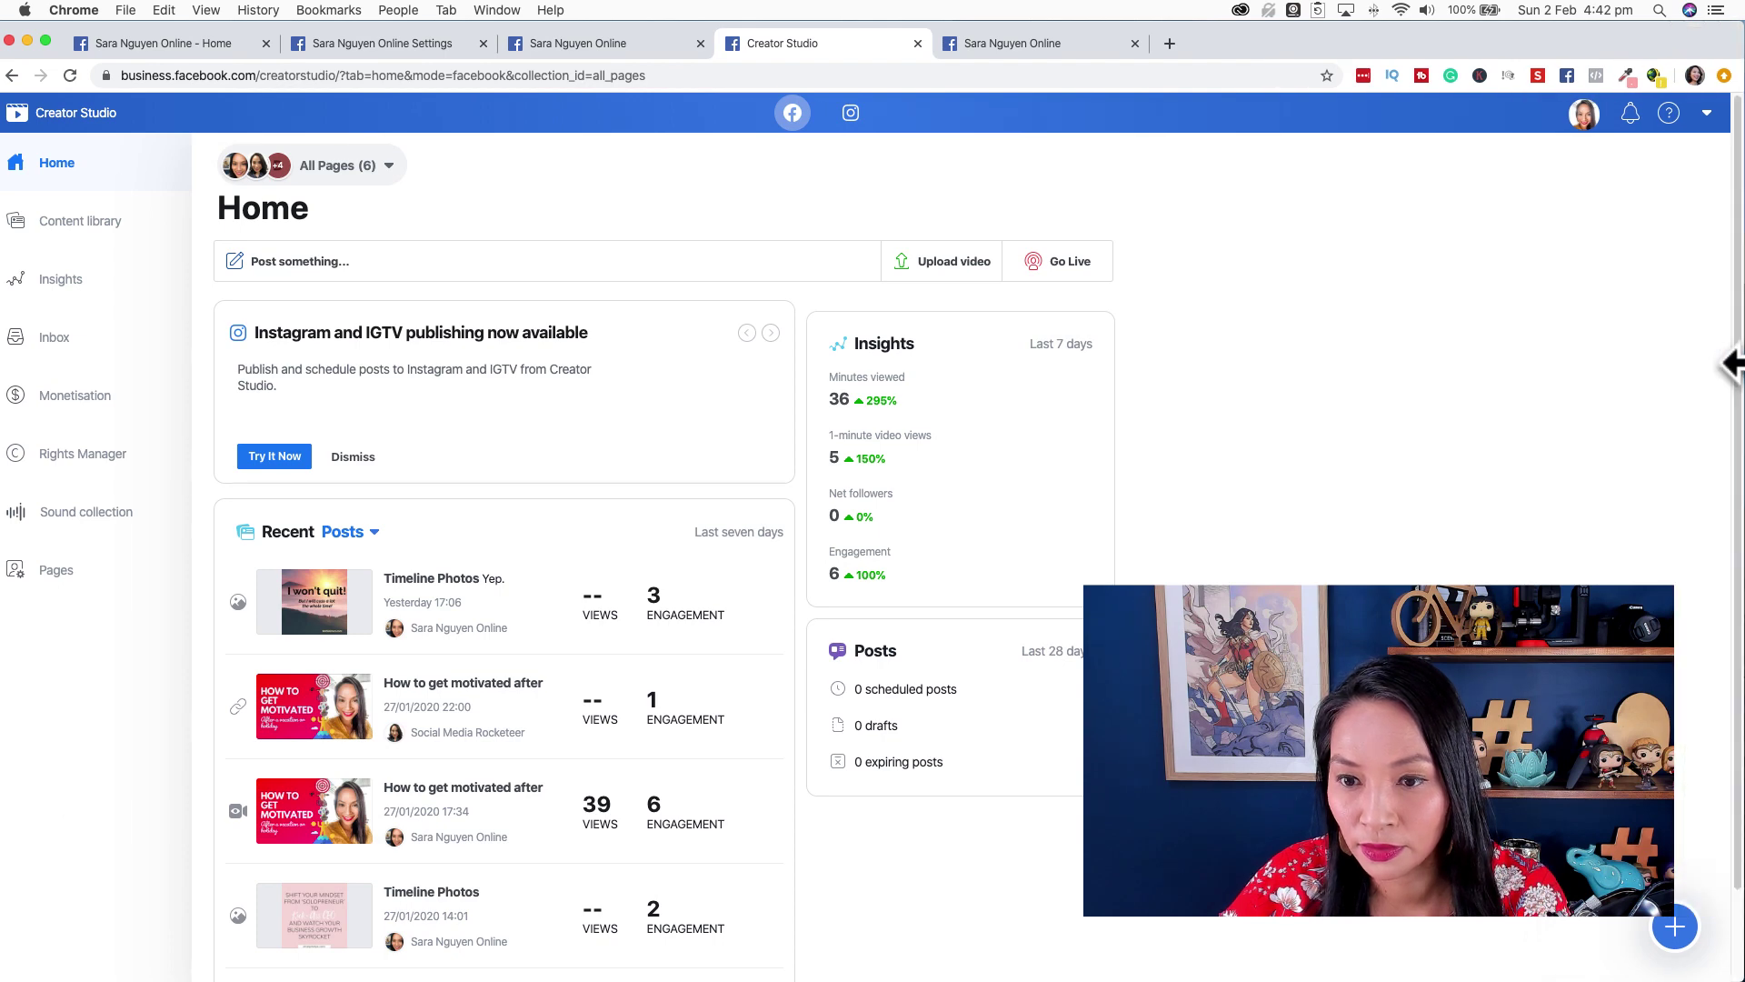
Step: Start a new post in Creator Studio for the business page and enter the text "demo"
left_click(486, 265)
left_click(1372, 269)
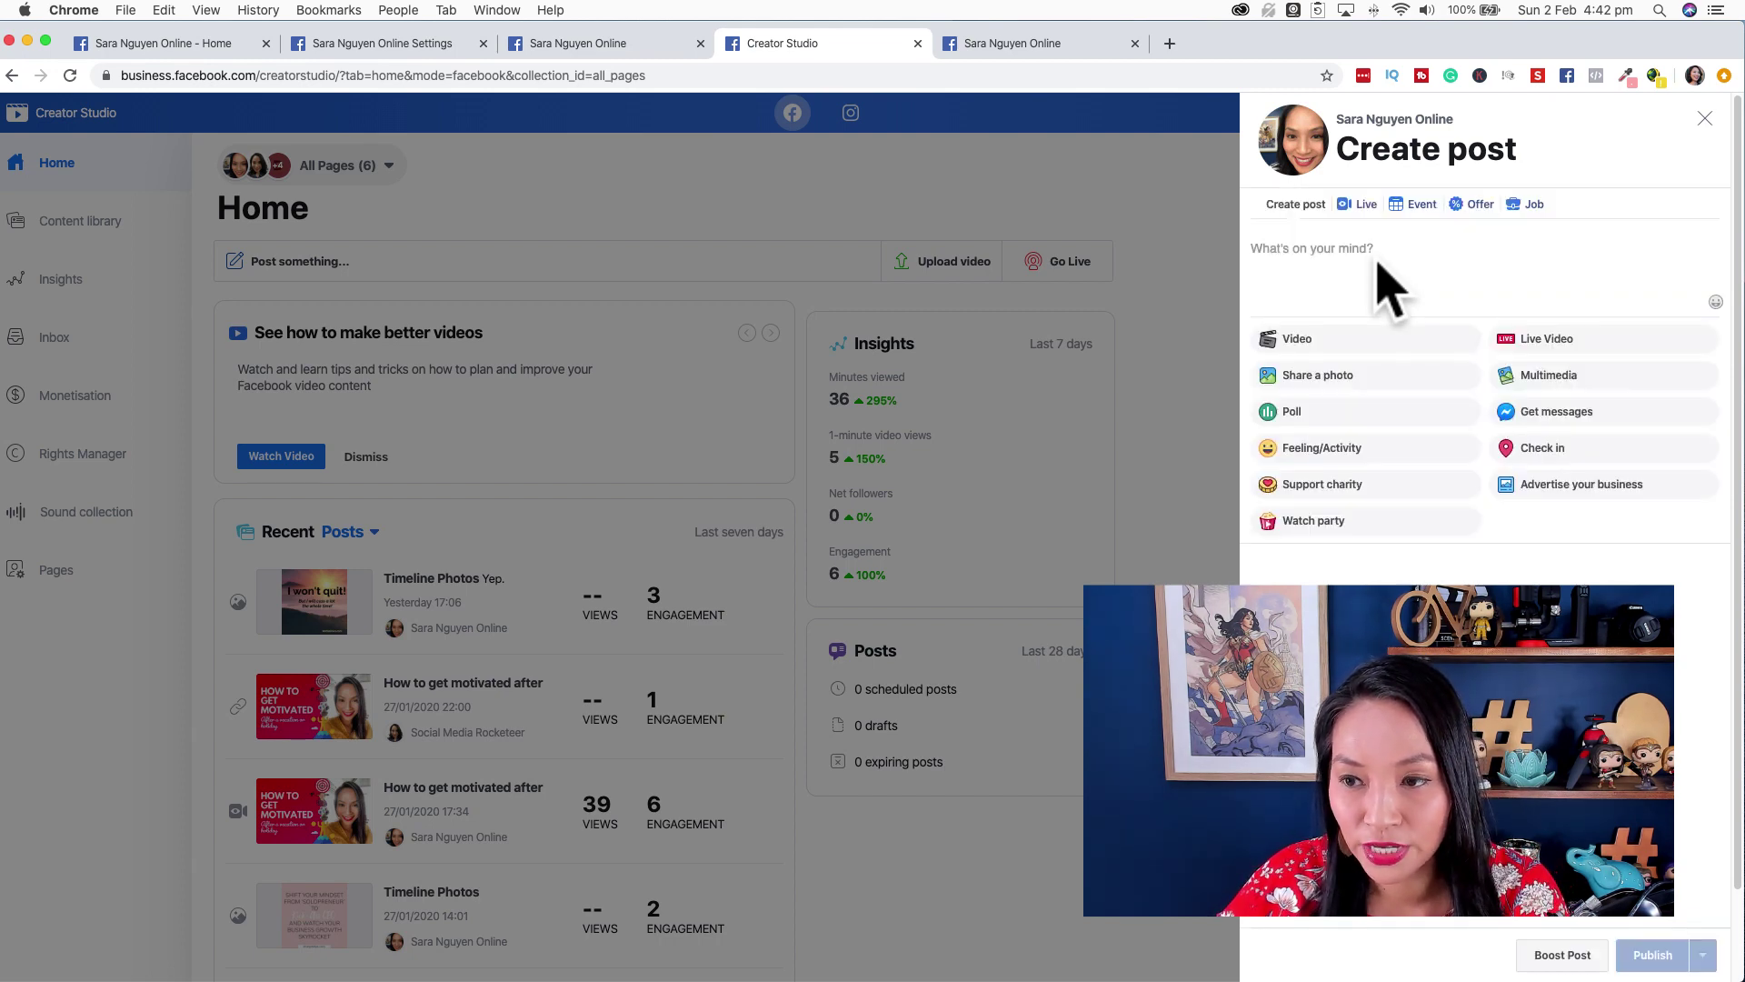
left_click(1323, 277)
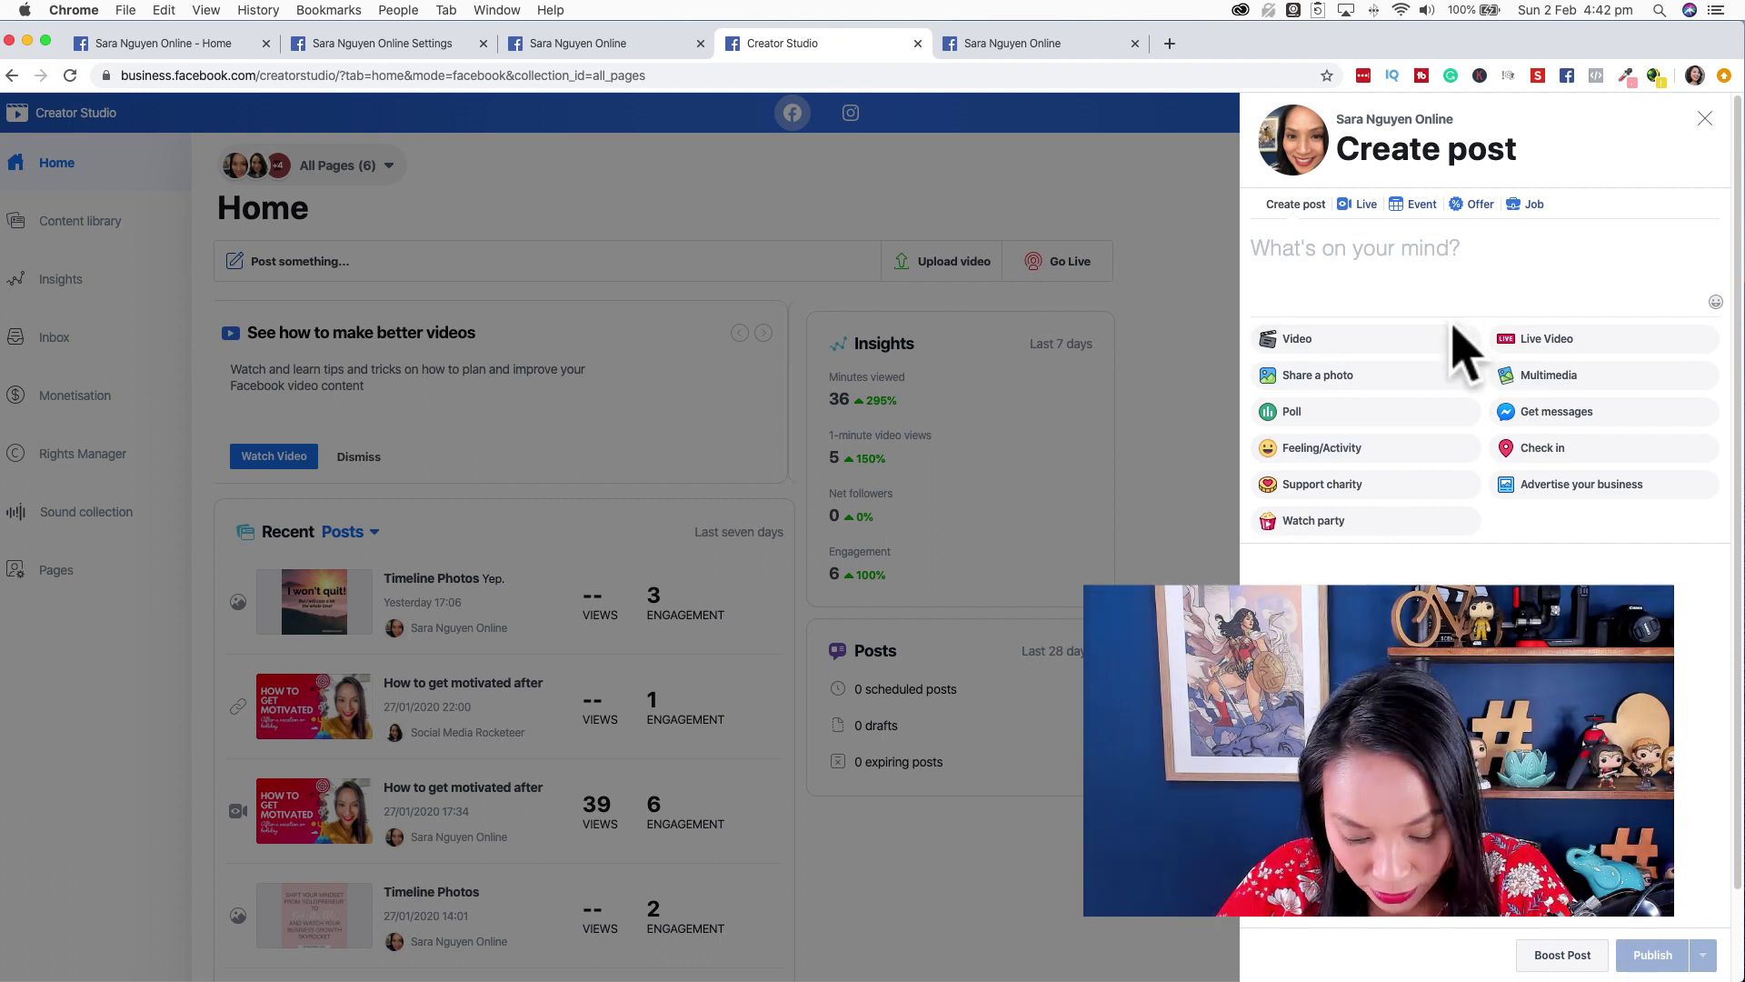
type("demo")
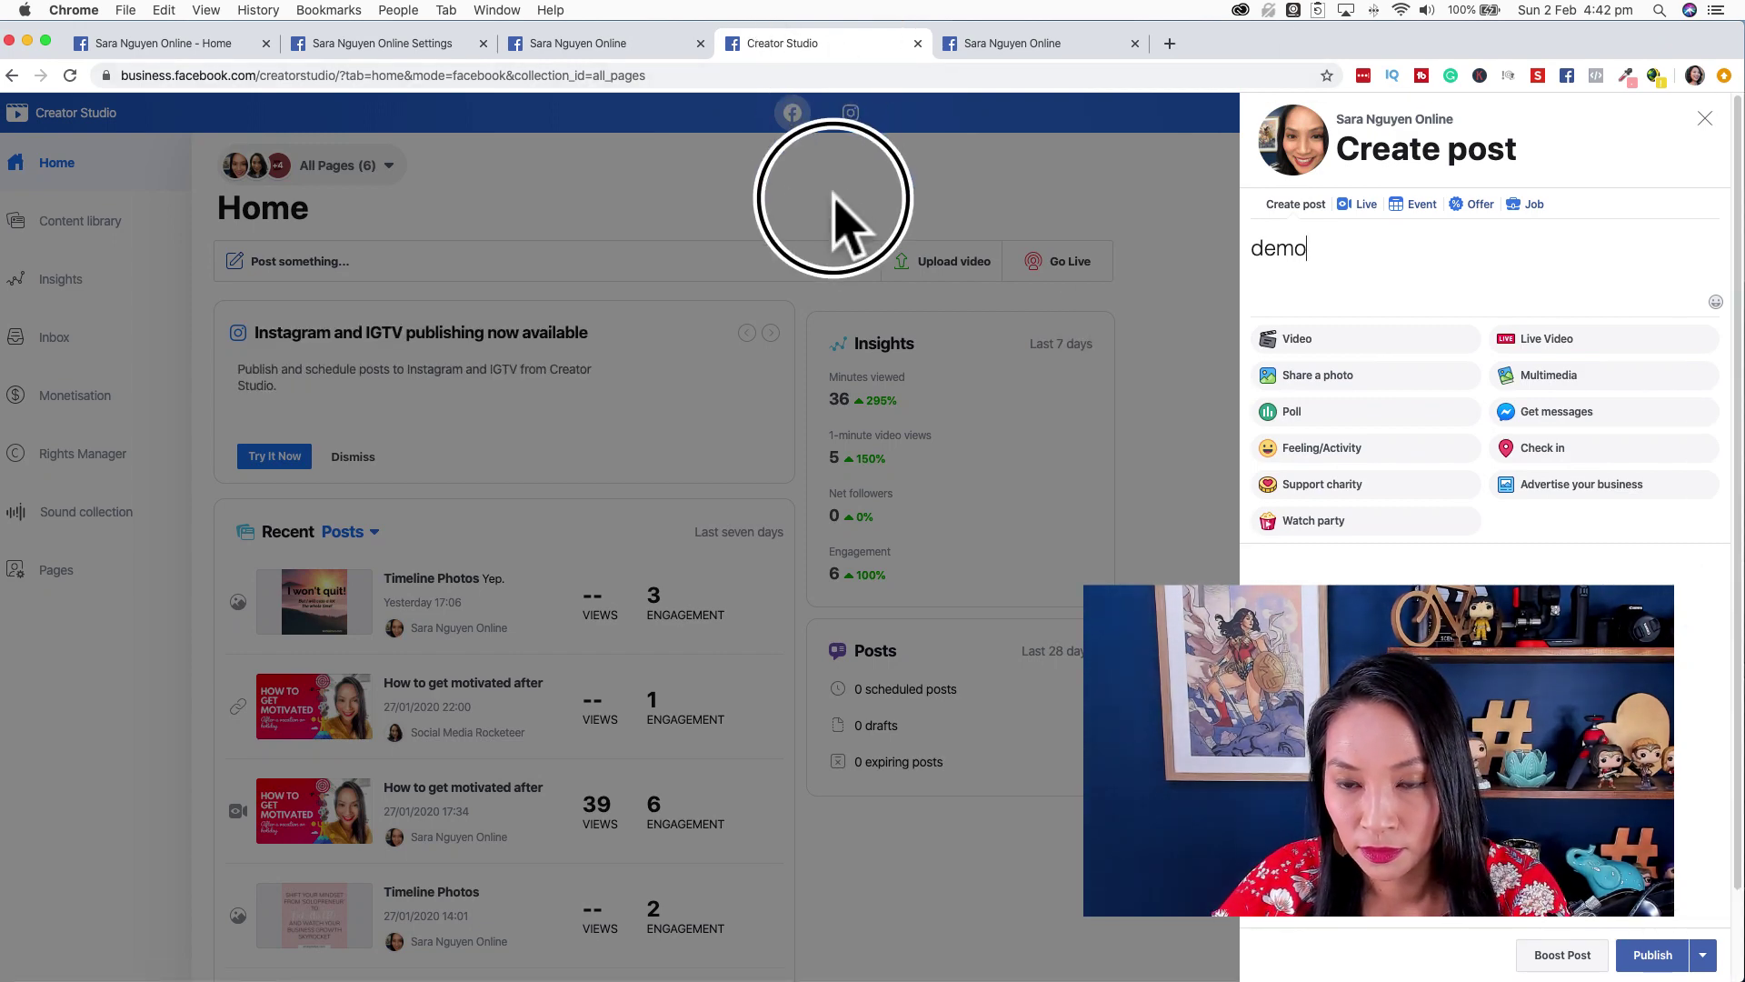
Step: Shrink the browser window so the Creator Studio composer and its publishing controls fit in a smaller area
left_click_drag(833, 197, 1109, 2)
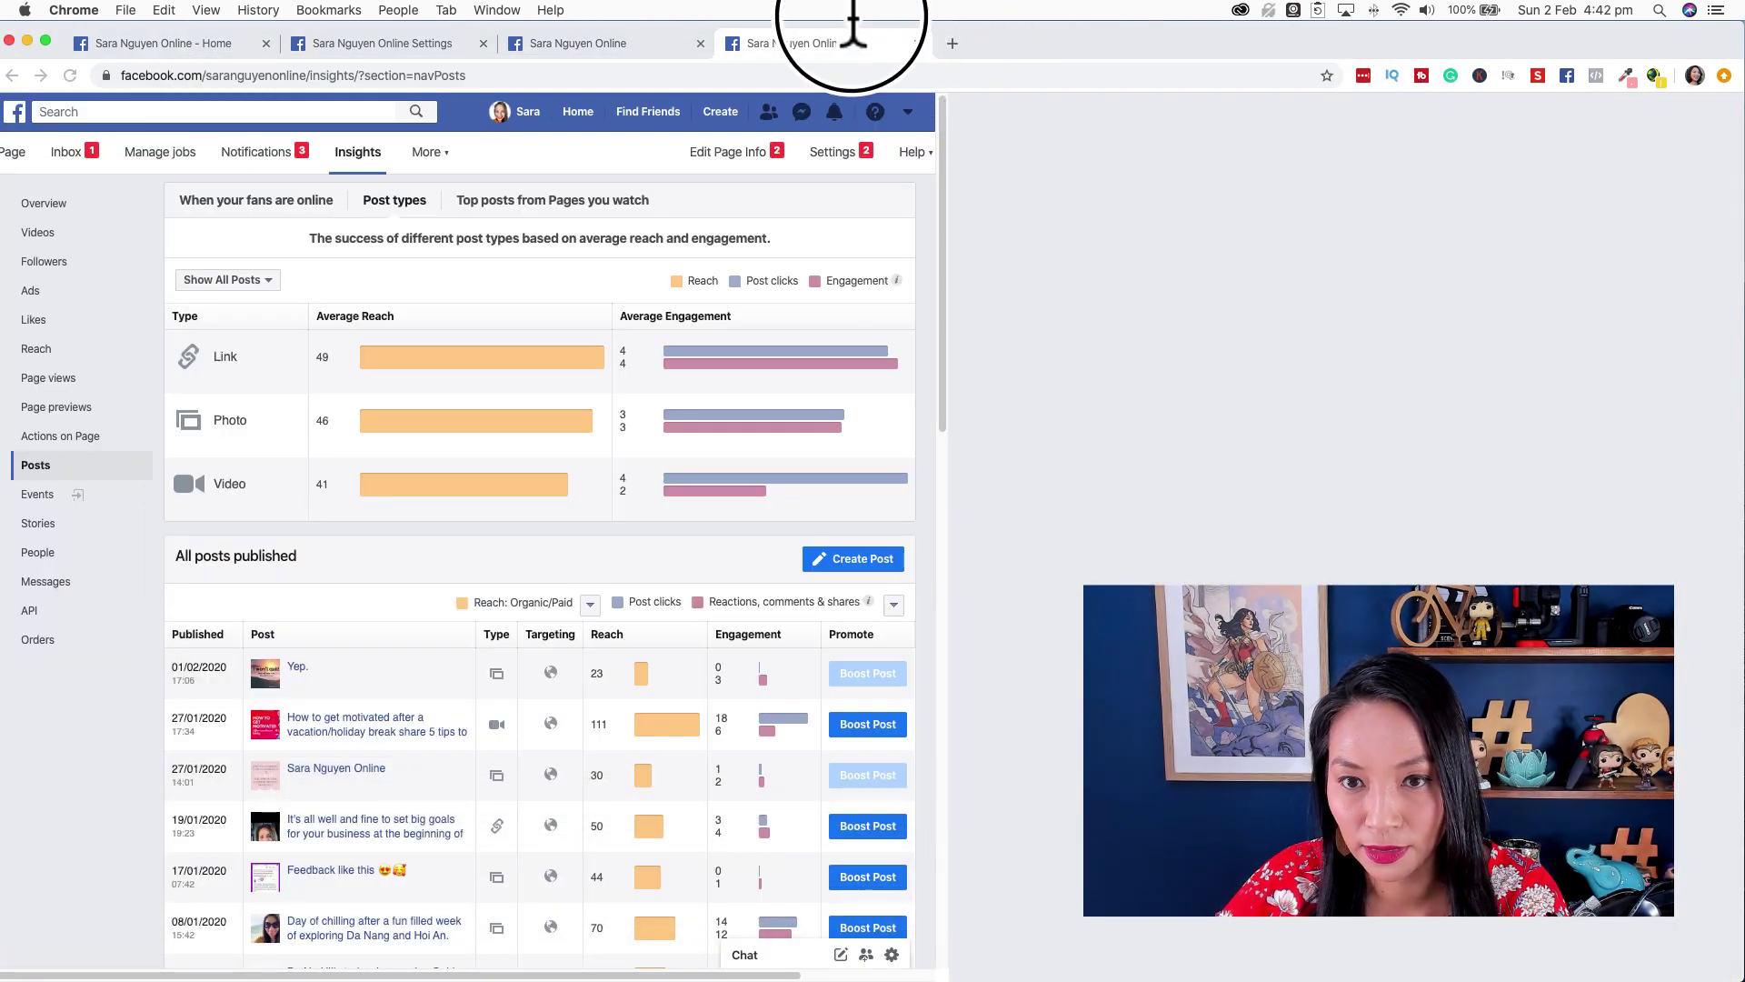
left_click_drag(1063, 234, 919, 46)
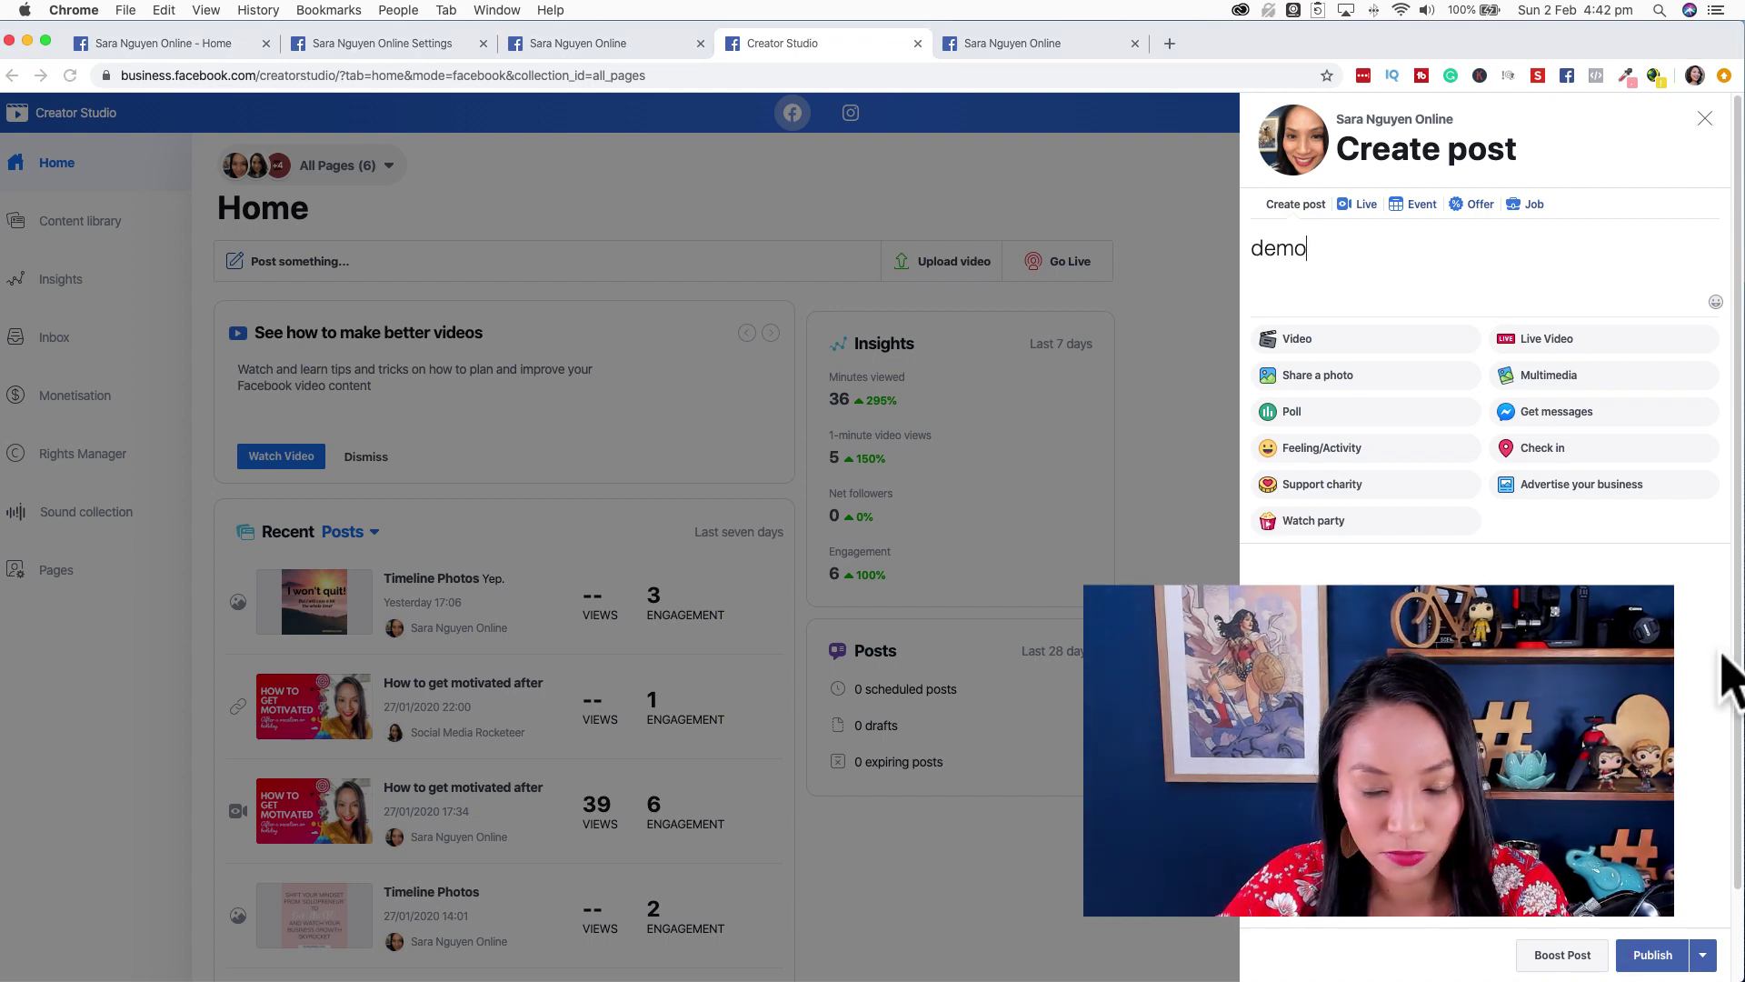
left_click(1740, 977)
left_click_drag(1742, 979, 1099, 474)
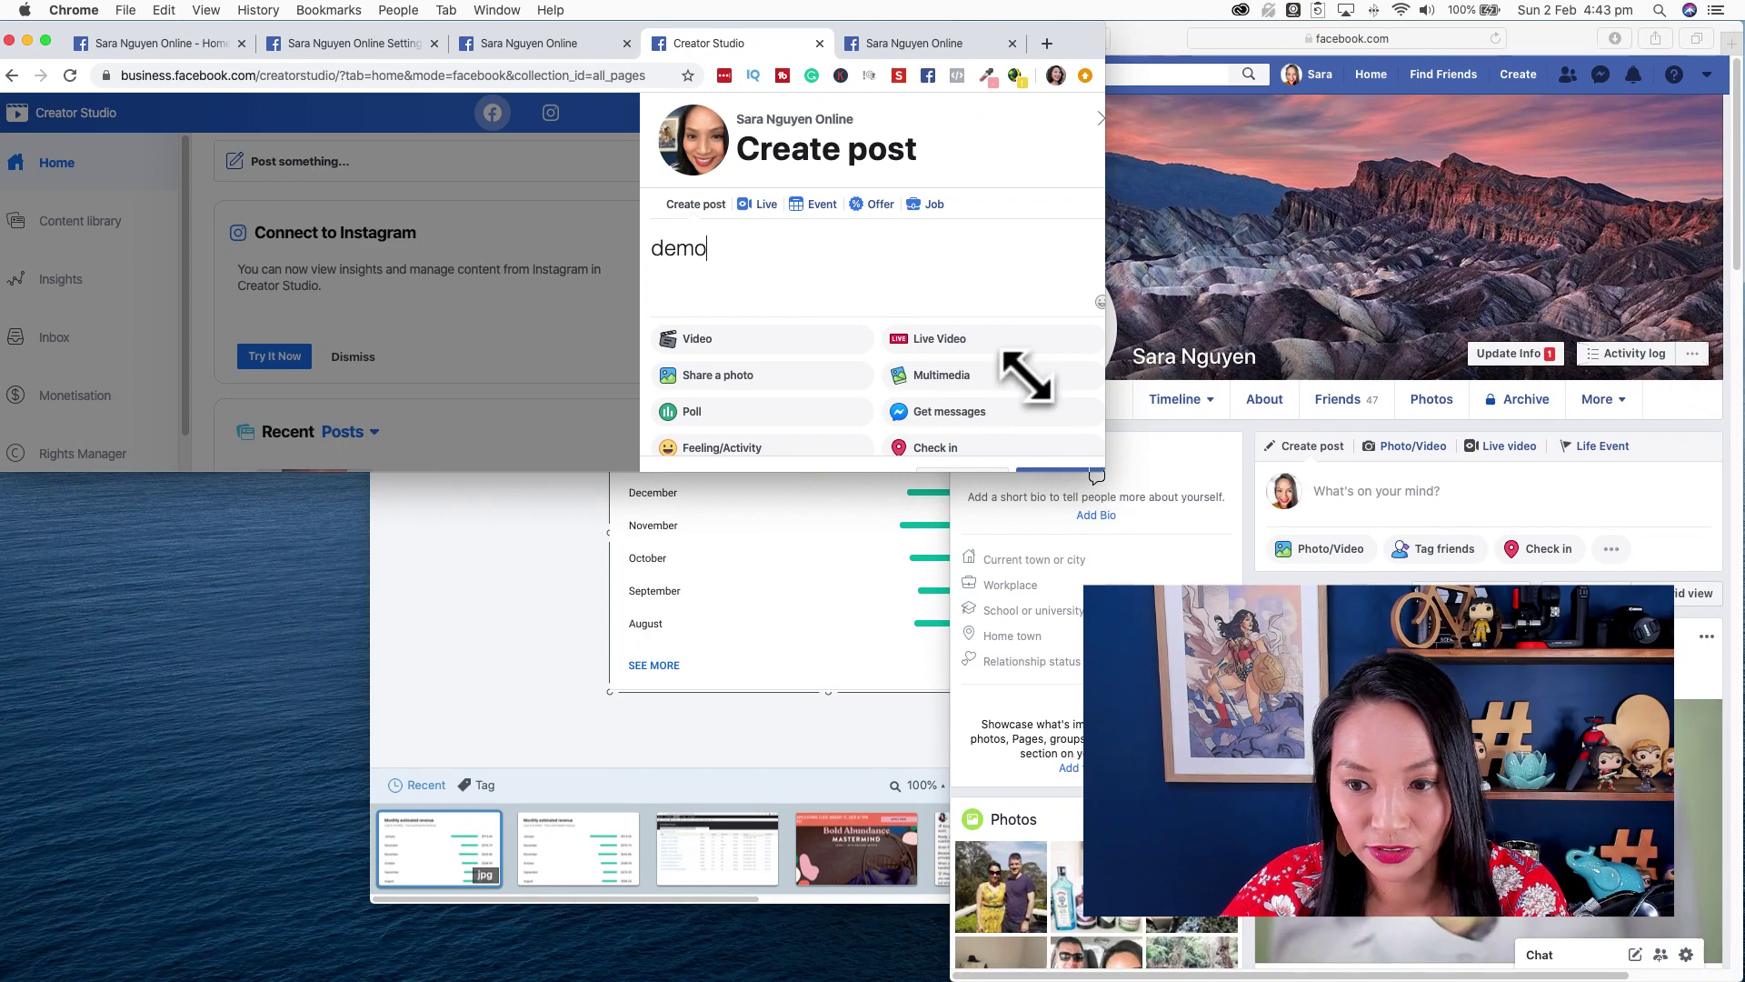
Step: View the draft's Schedule, Backdate and Save as Draft options, check the scheduling date calendar, and cancel the scheduling
scroll(1028, 379, "down", 3)
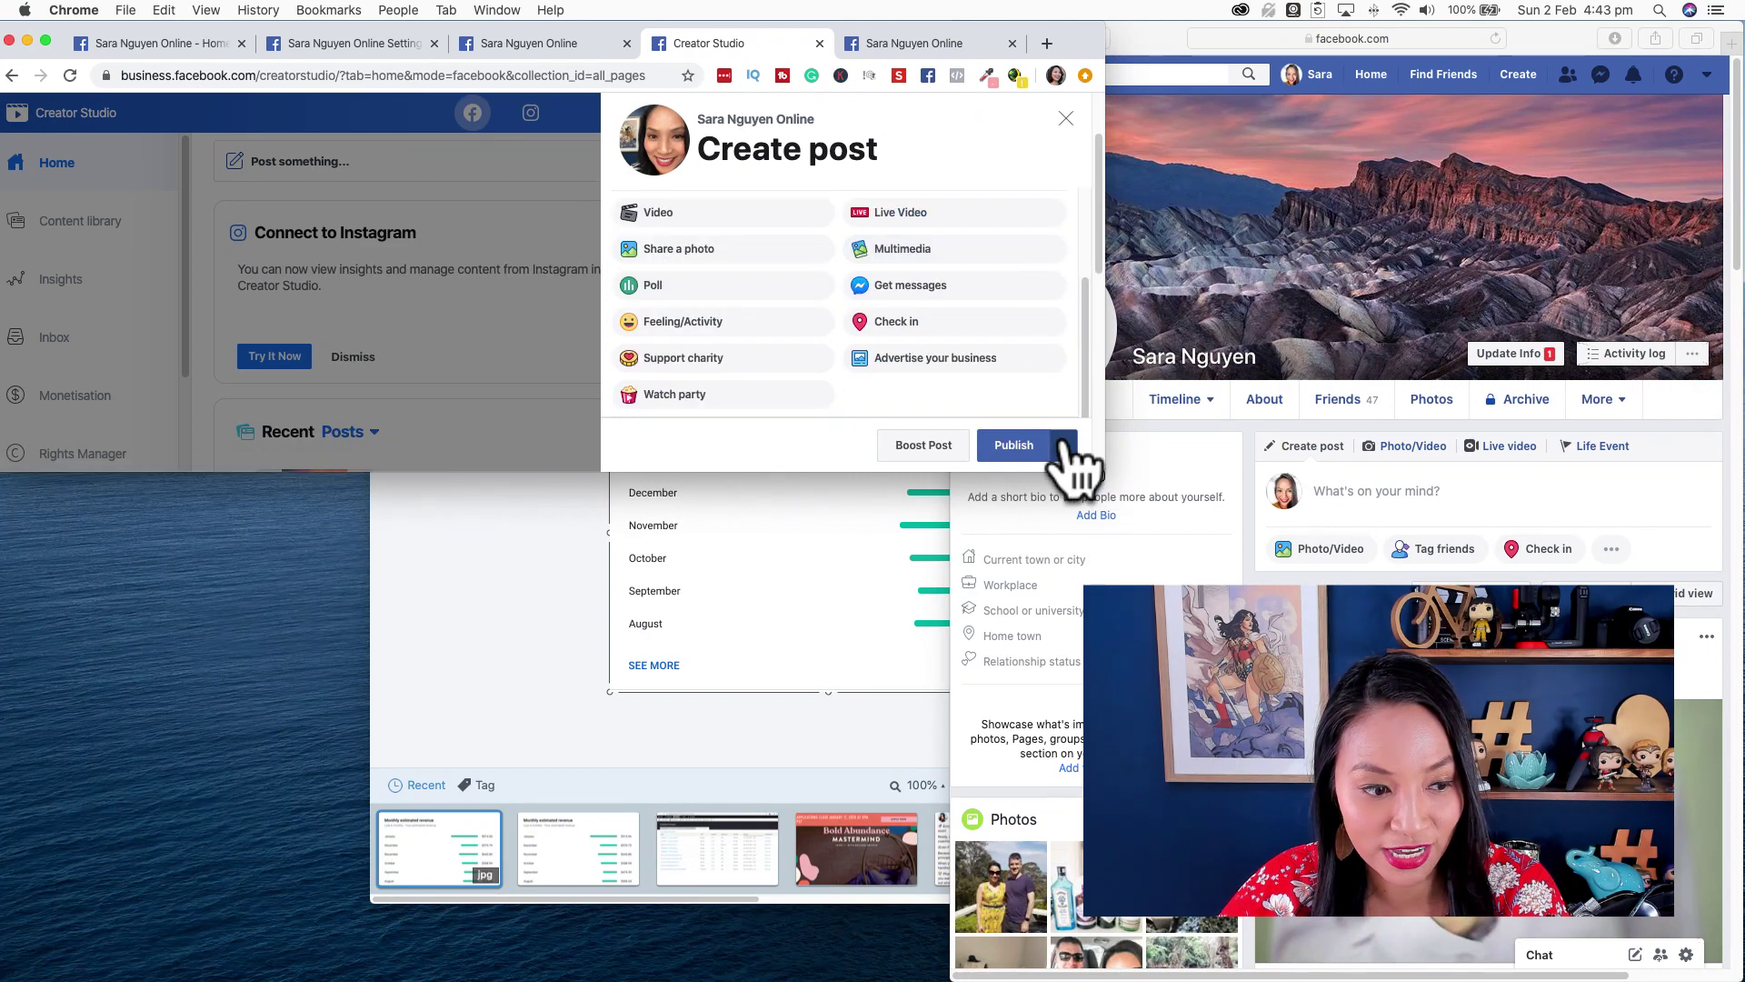
left_click(1064, 438)
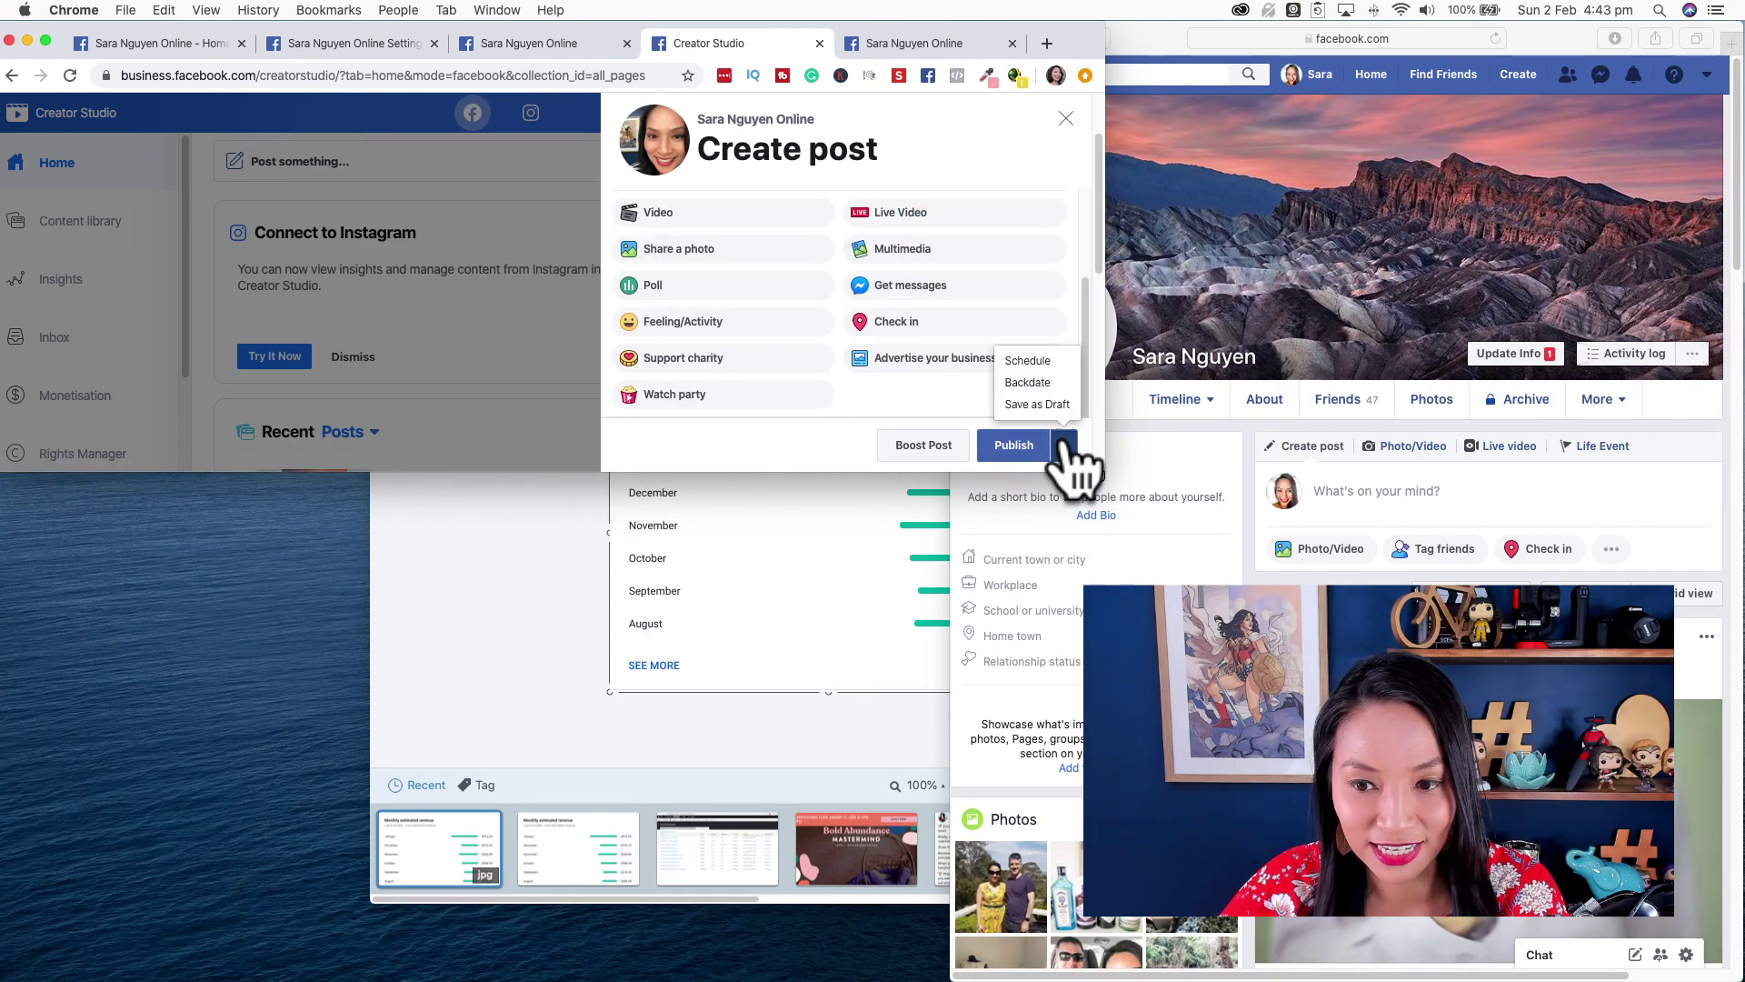
left_click(1045, 361)
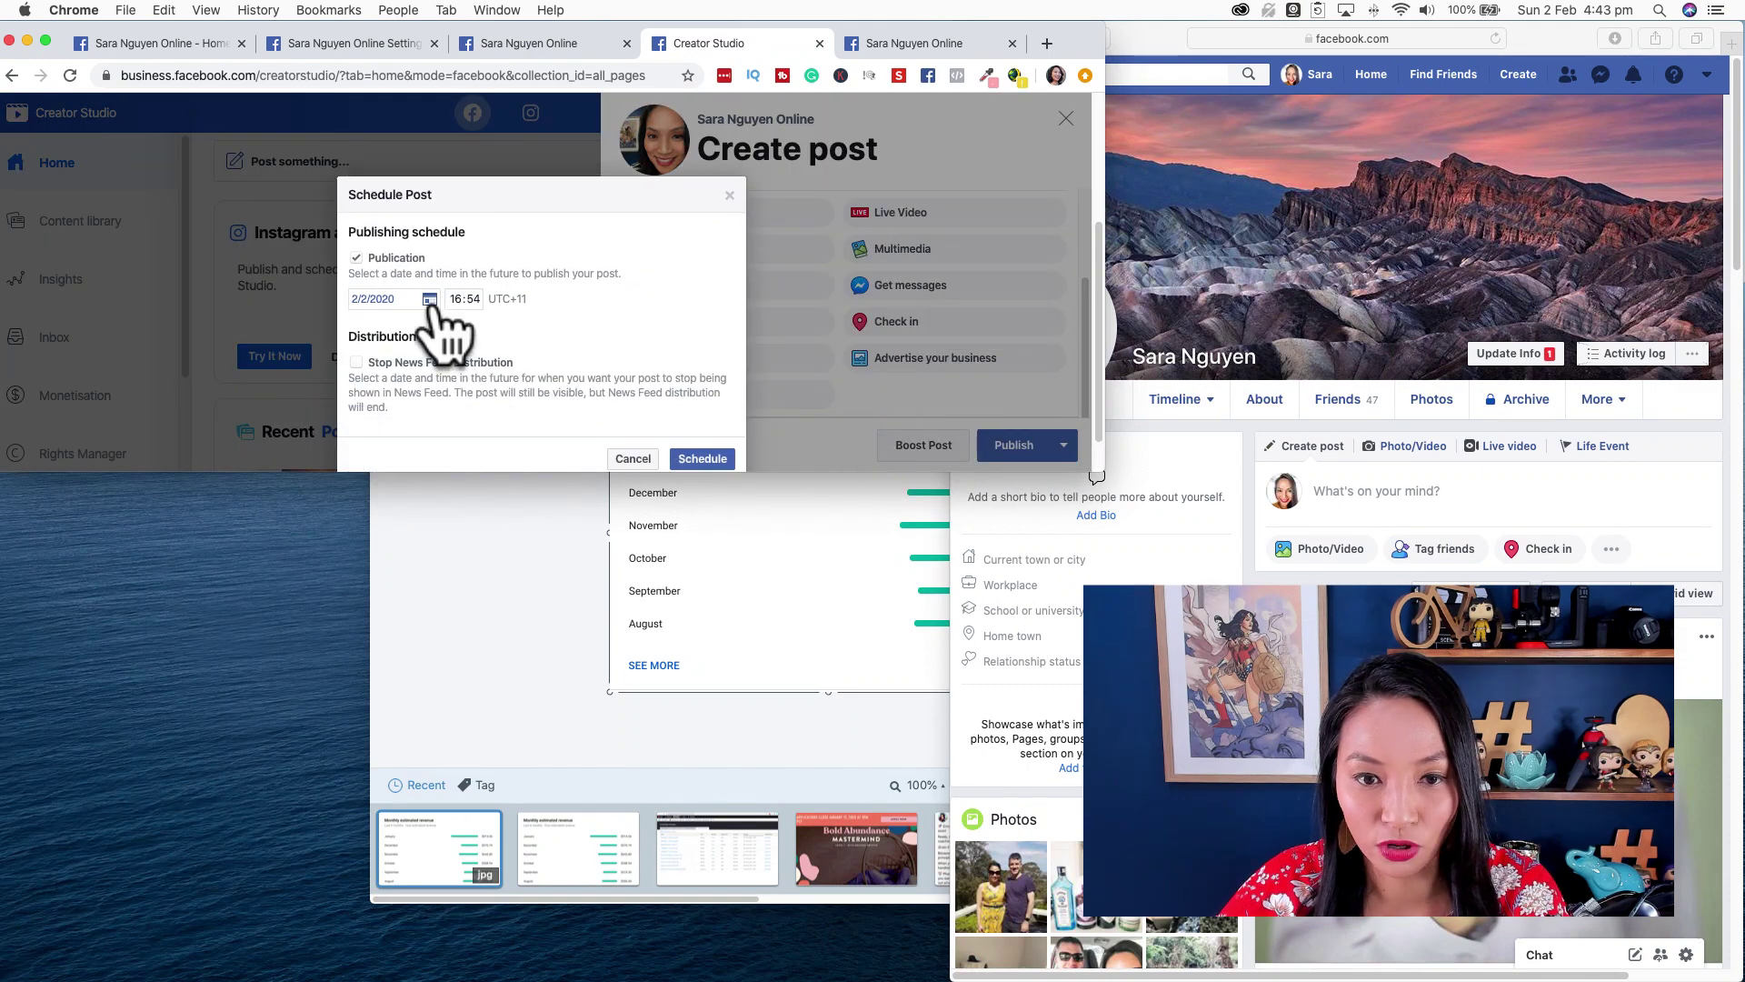
left_click(429, 301)
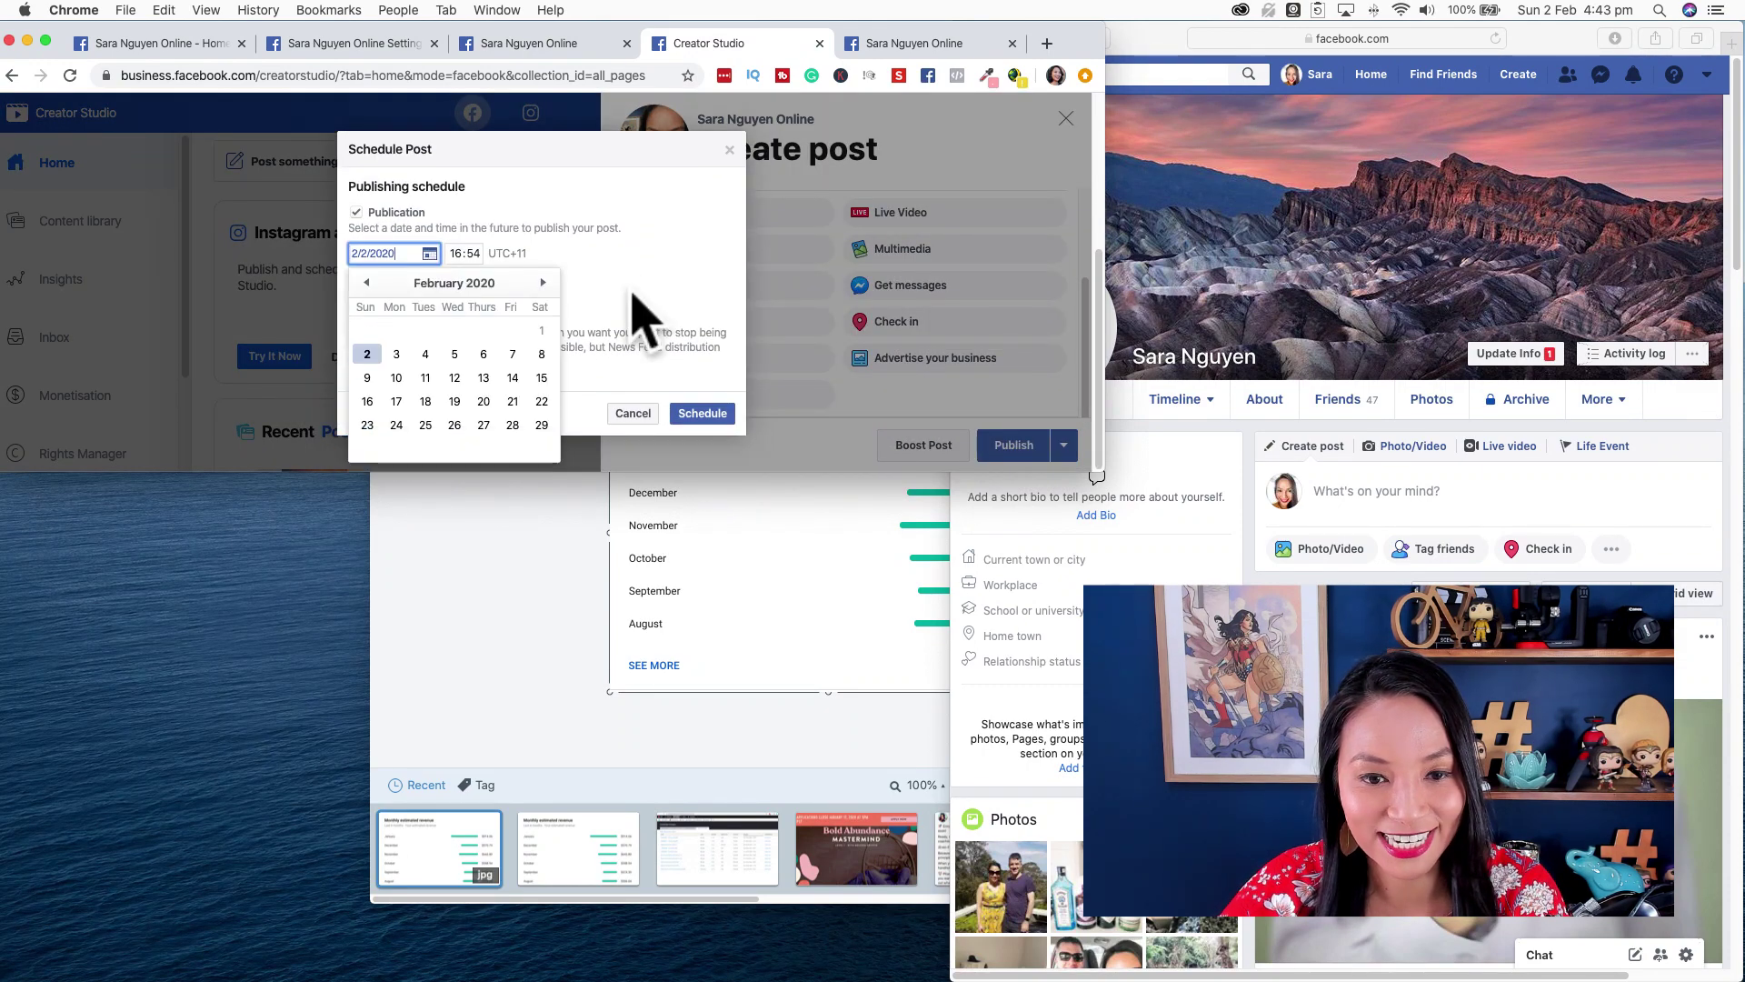
left_click(634, 414)
Step: Discard the Creator Studio draft, and bring back the business page in a half-screen window beside the personal profile
scroll(815, 378, "up", 3)
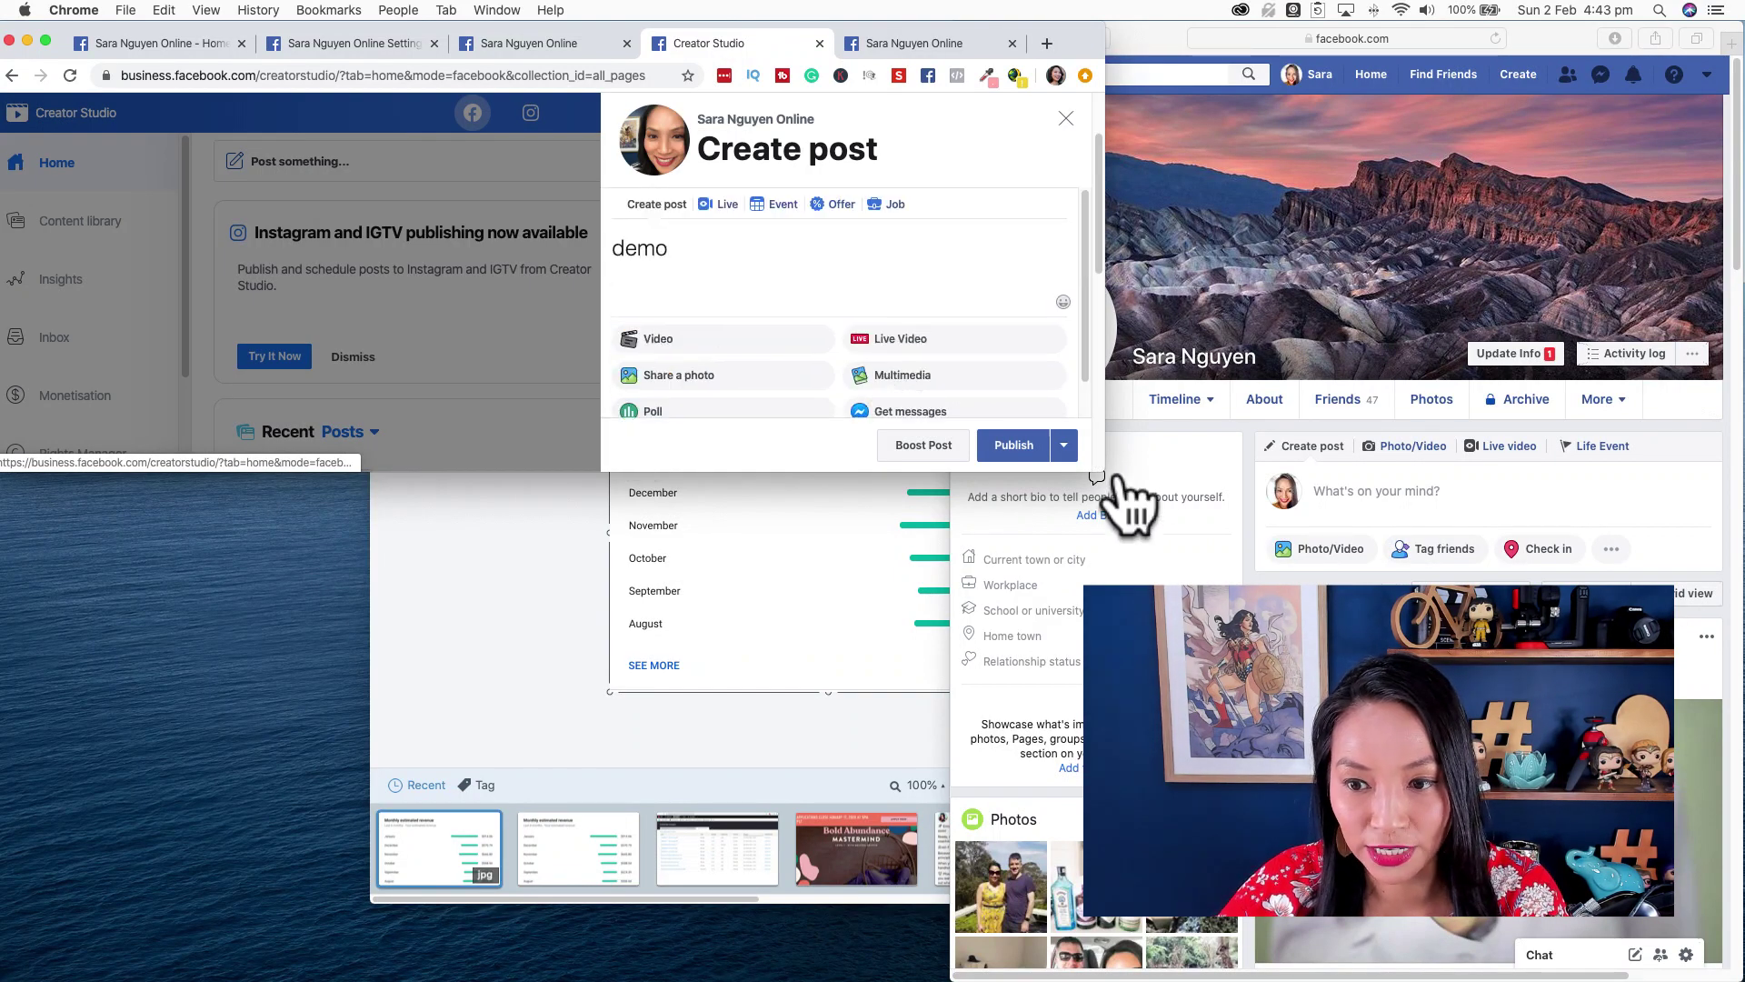
left_click_drag(1103, 462, 1717, 954)
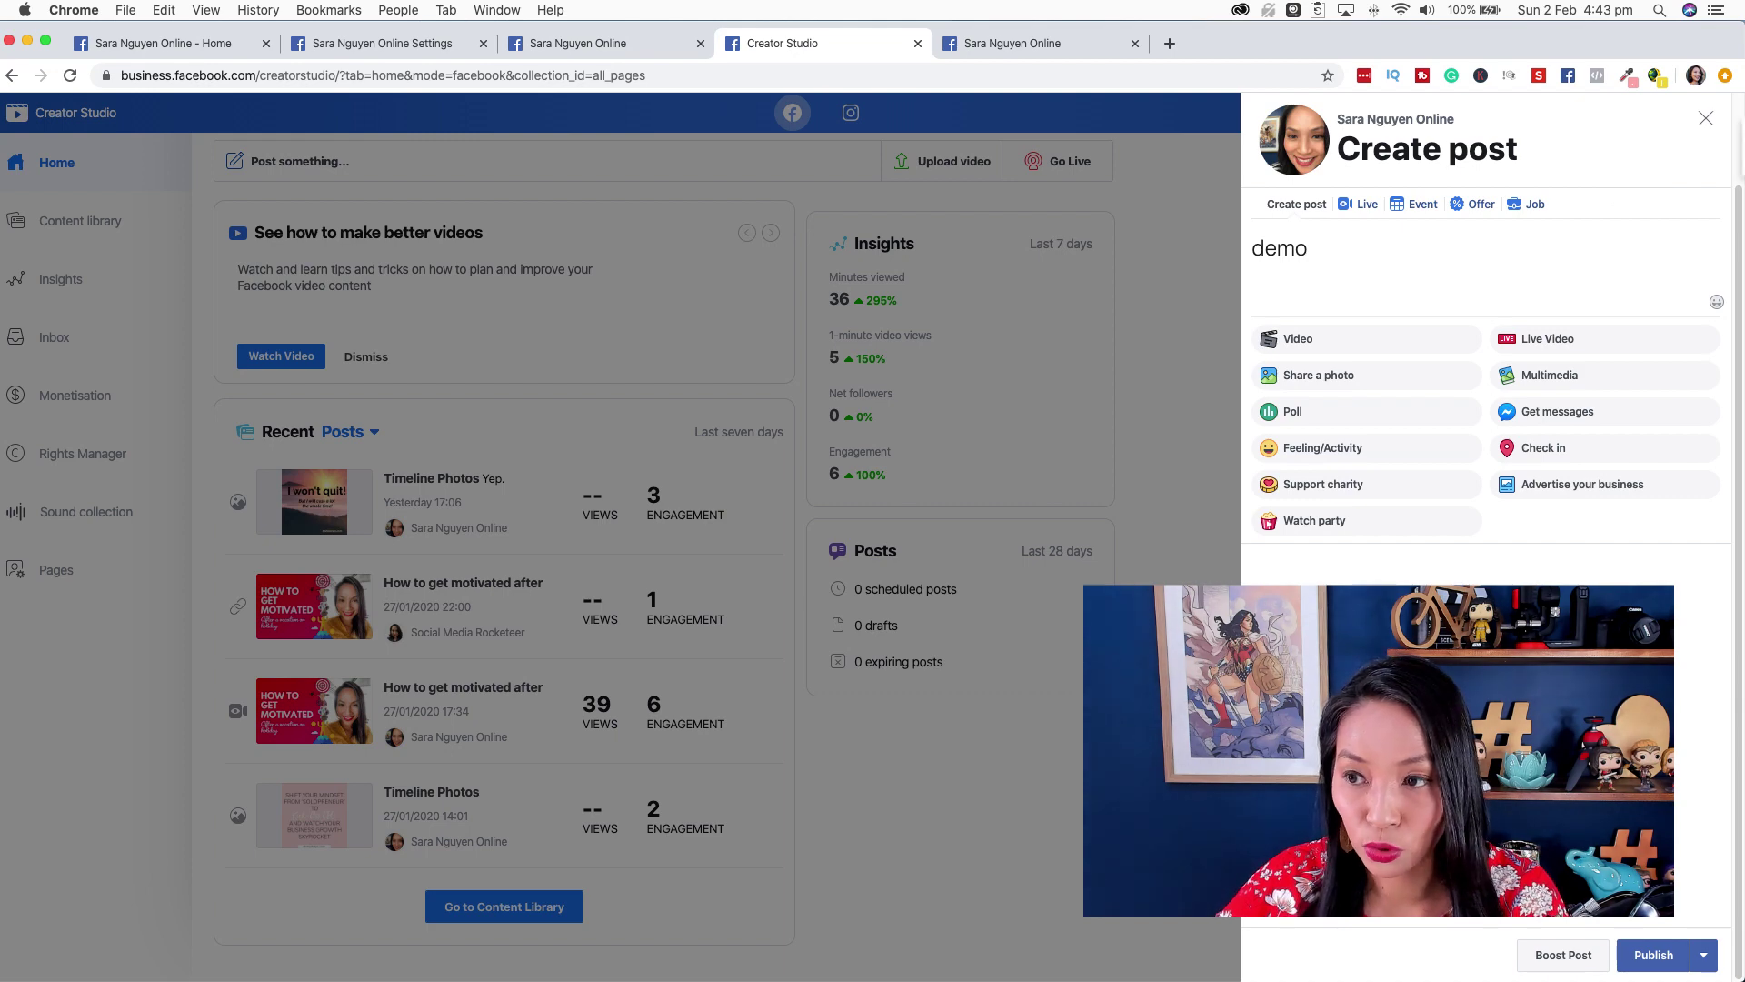
left_click(1706, 118)
left_click(1130, 464)
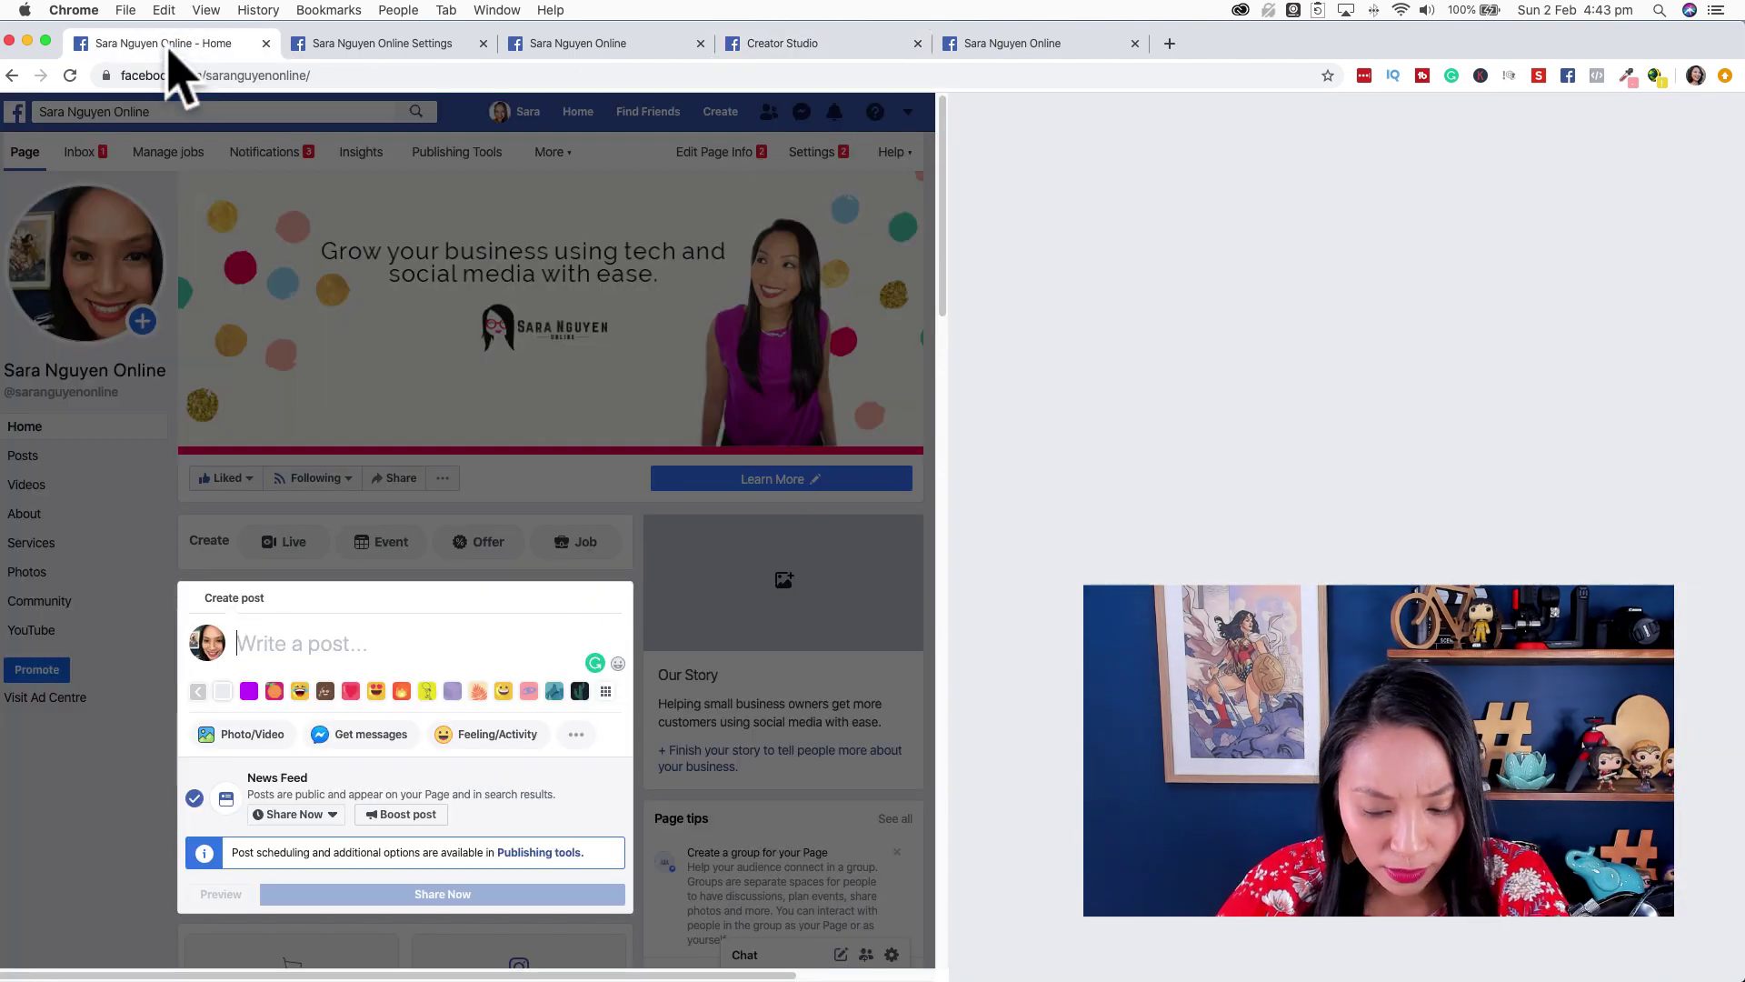
left_click(171, 48)
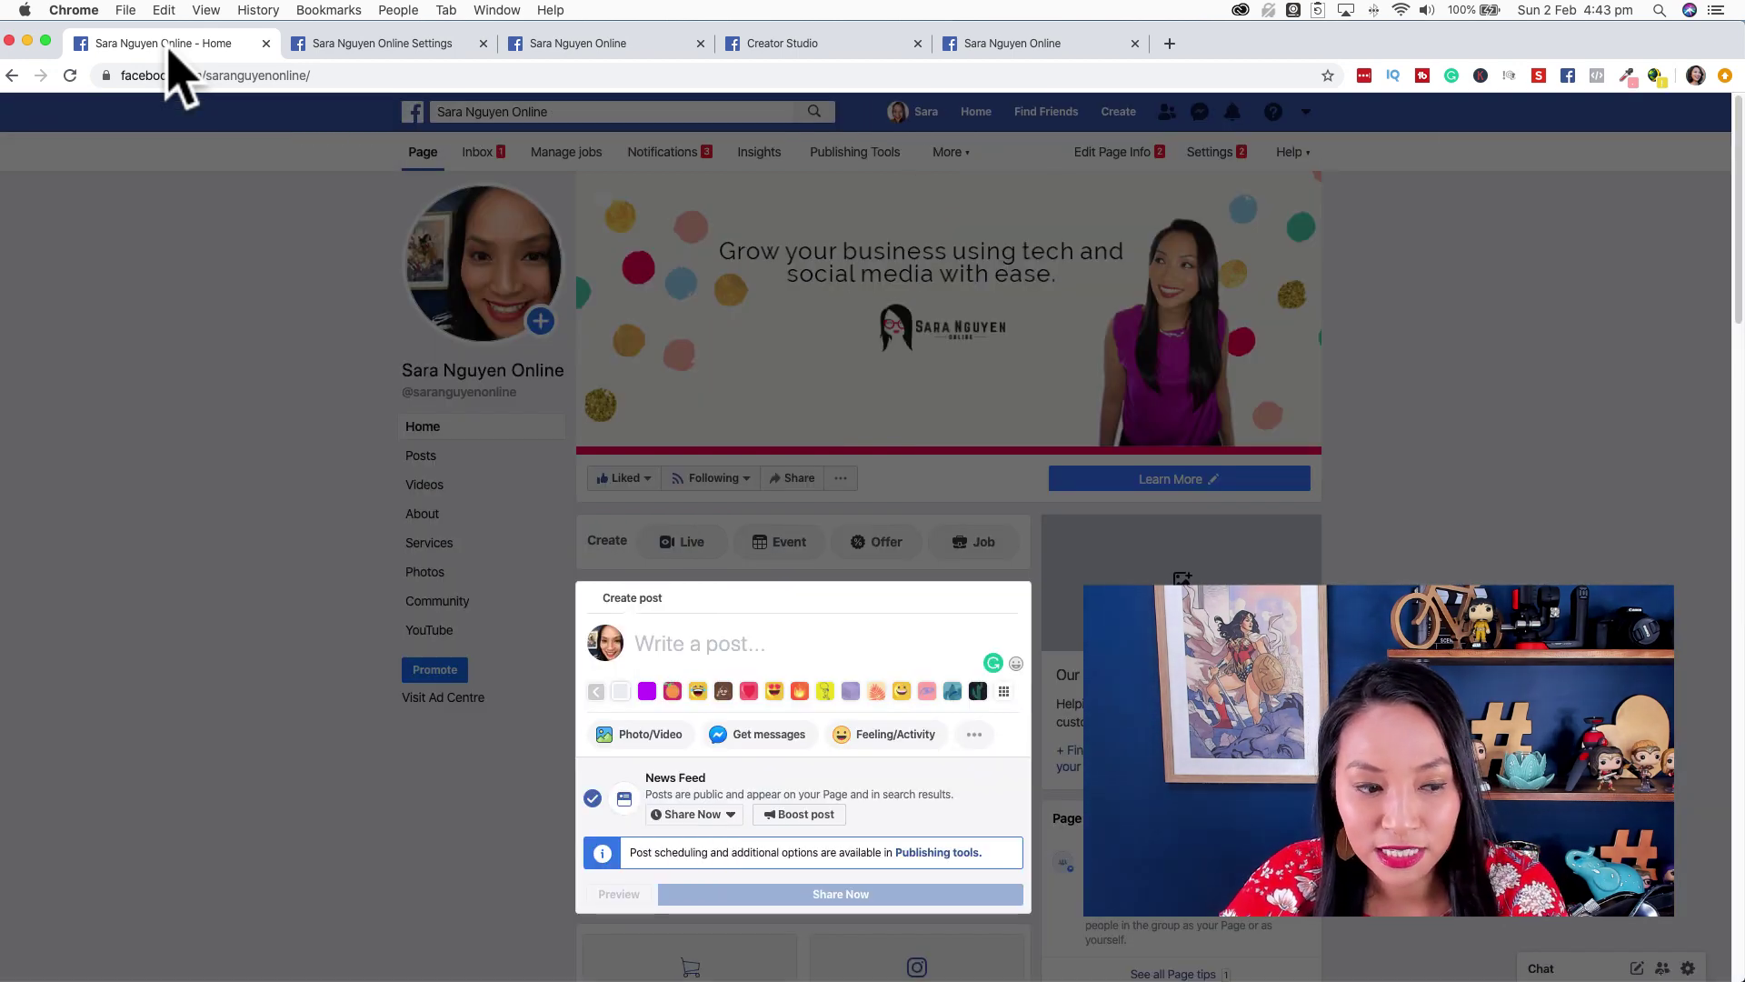
left_click_drag(1738, 976, 950, 946)
Step: Start a post on the personal profile with the text "demo post" and check its posting options
left_click(1388, 495)
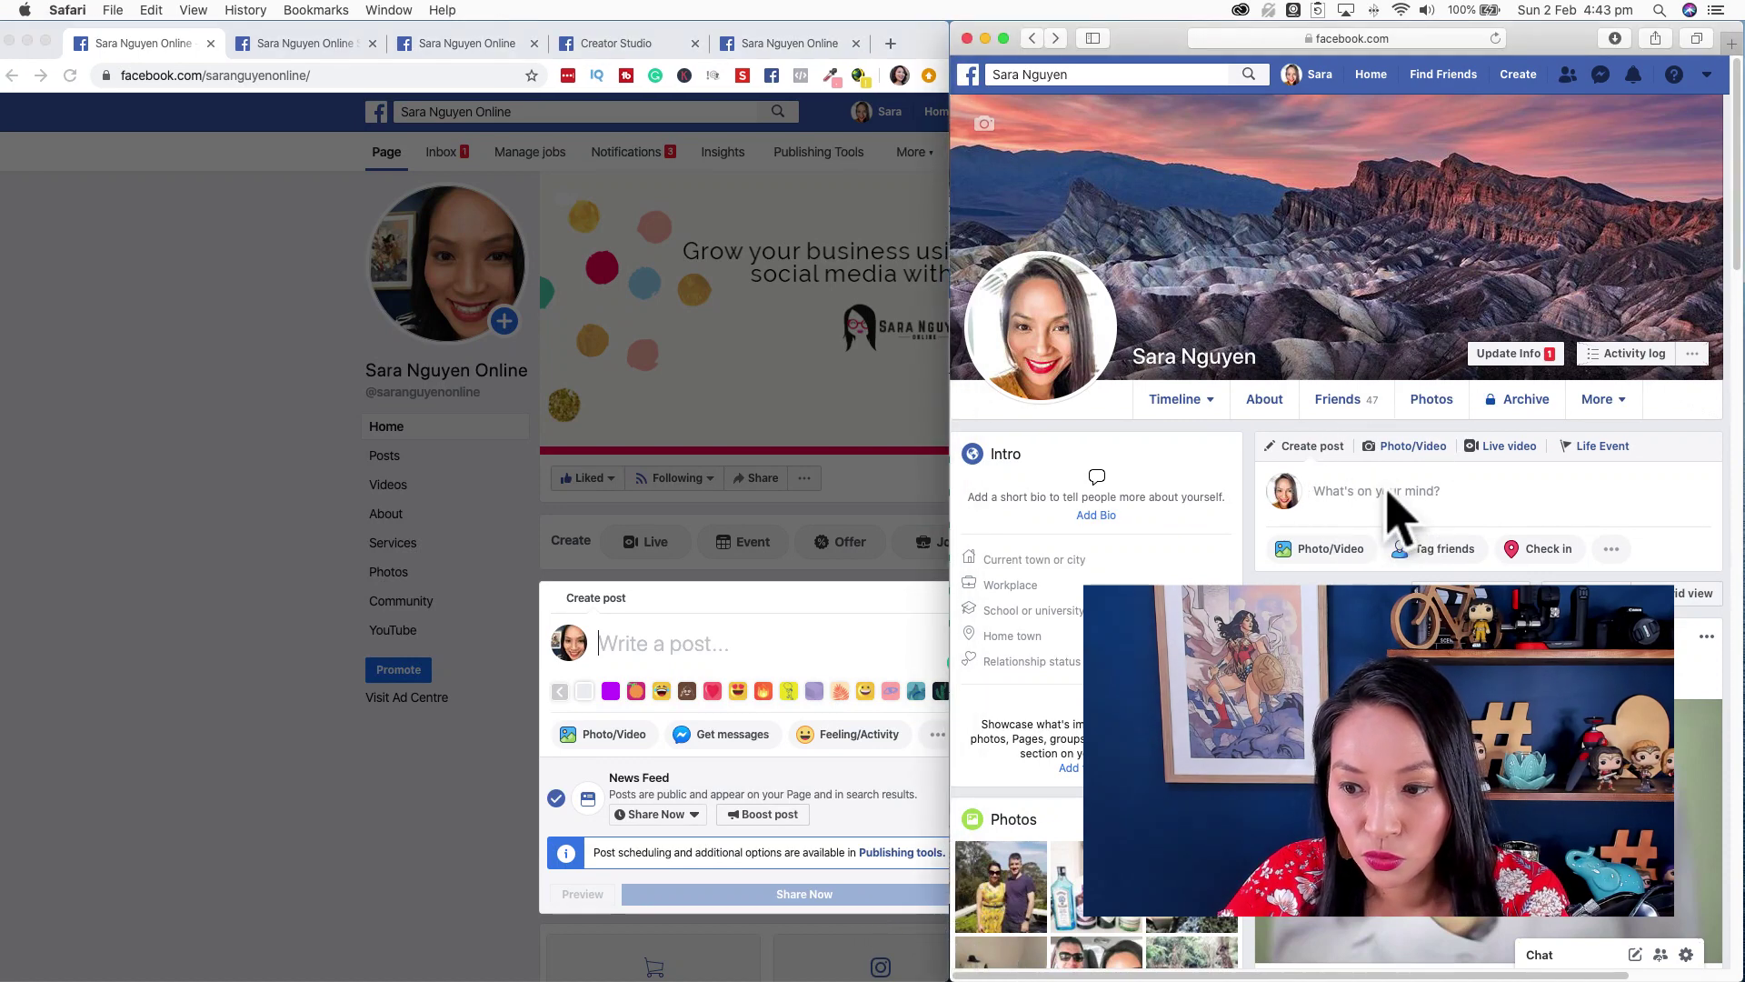
left_click(1388, 495)
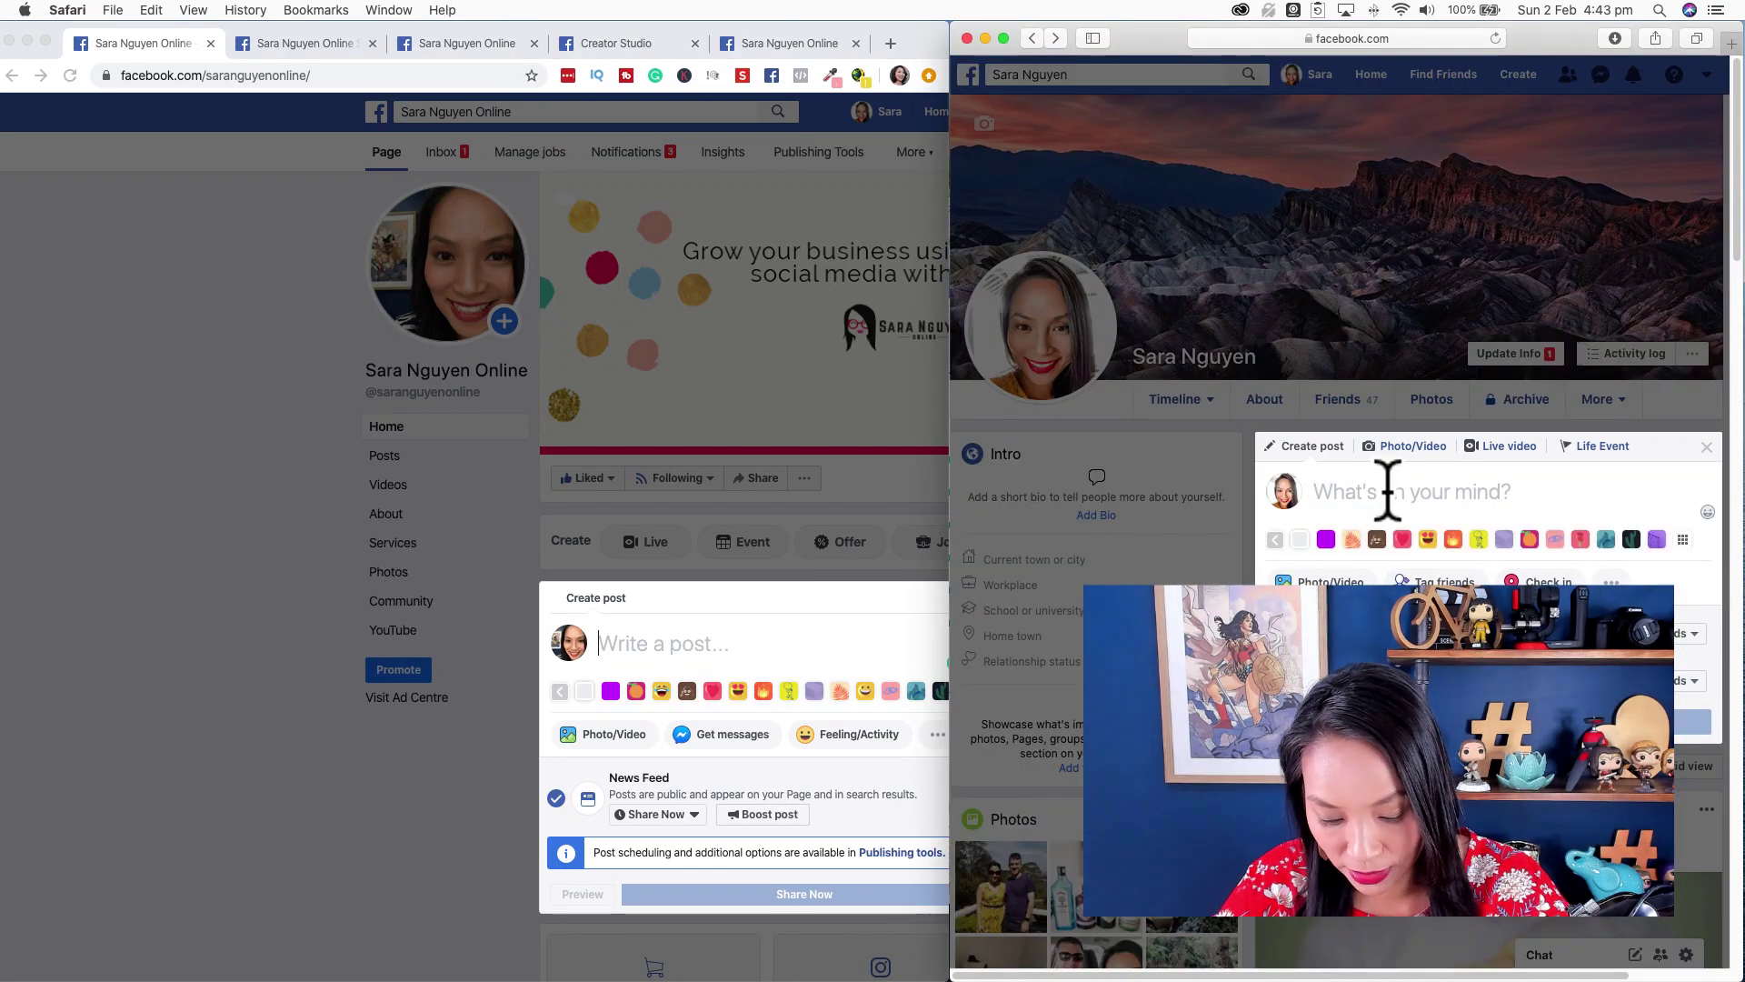
type("demo post")
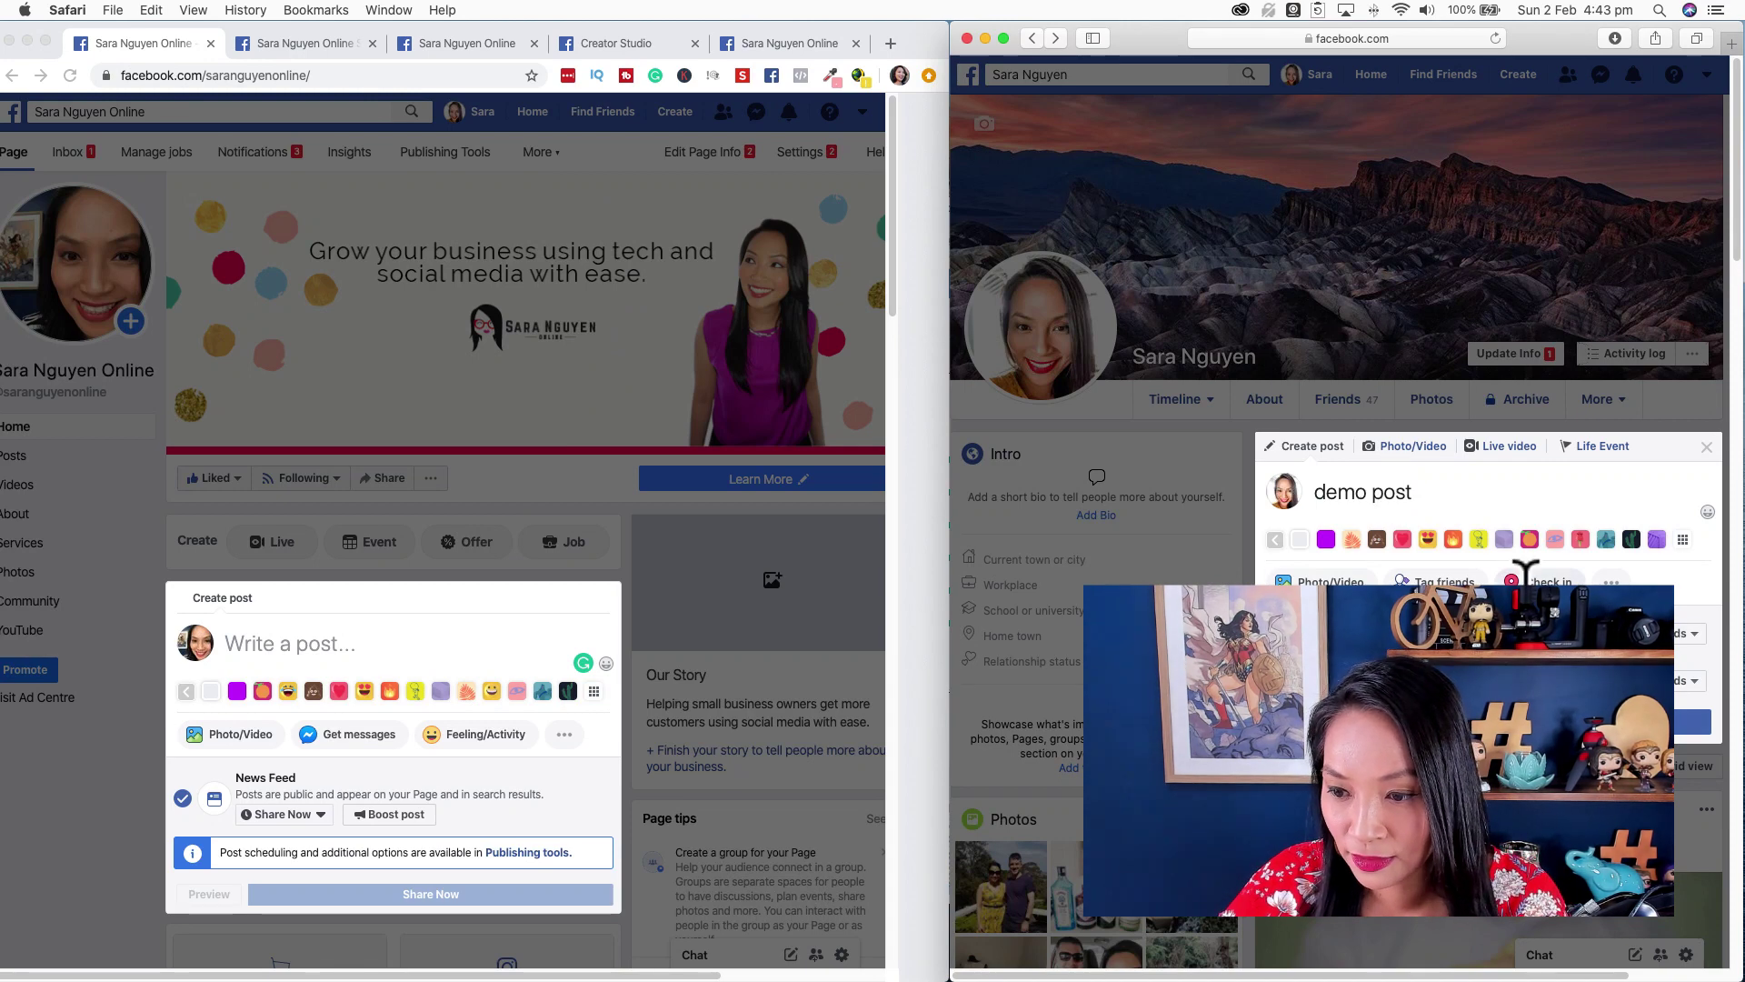
scroll(1527, 570, "down", 1)
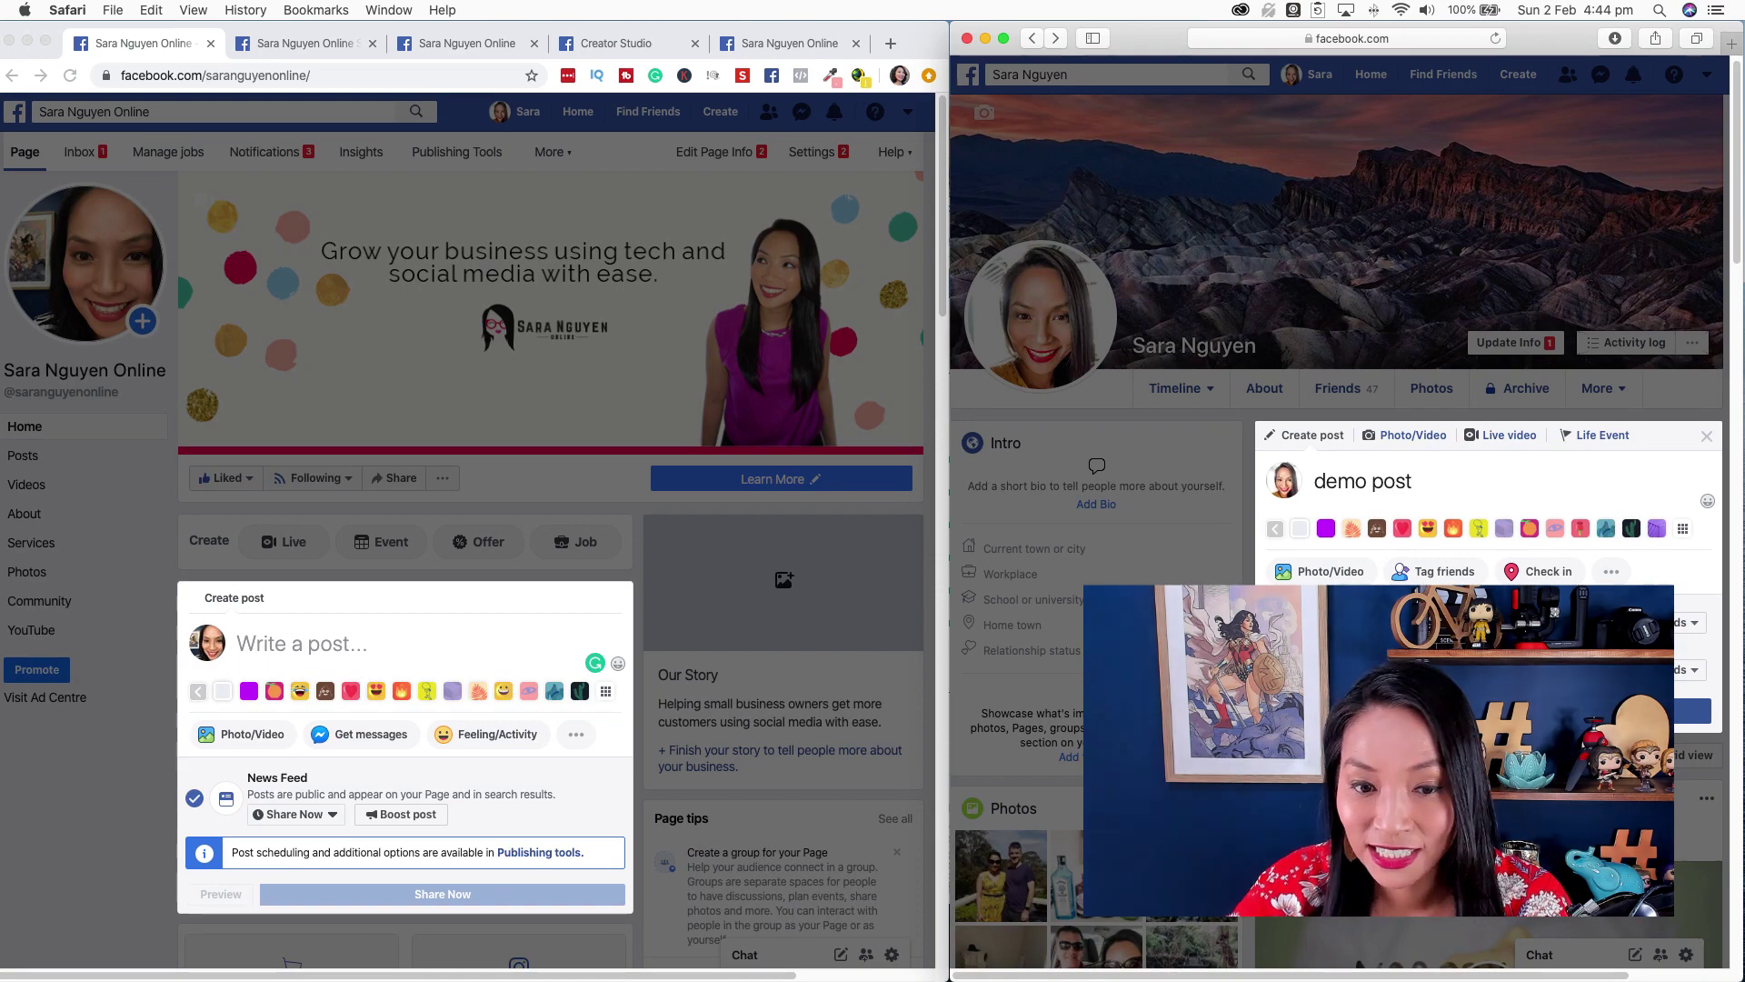
Step: Close the empty post composer on the business page and look over the page's home section
left_click(98, 832)
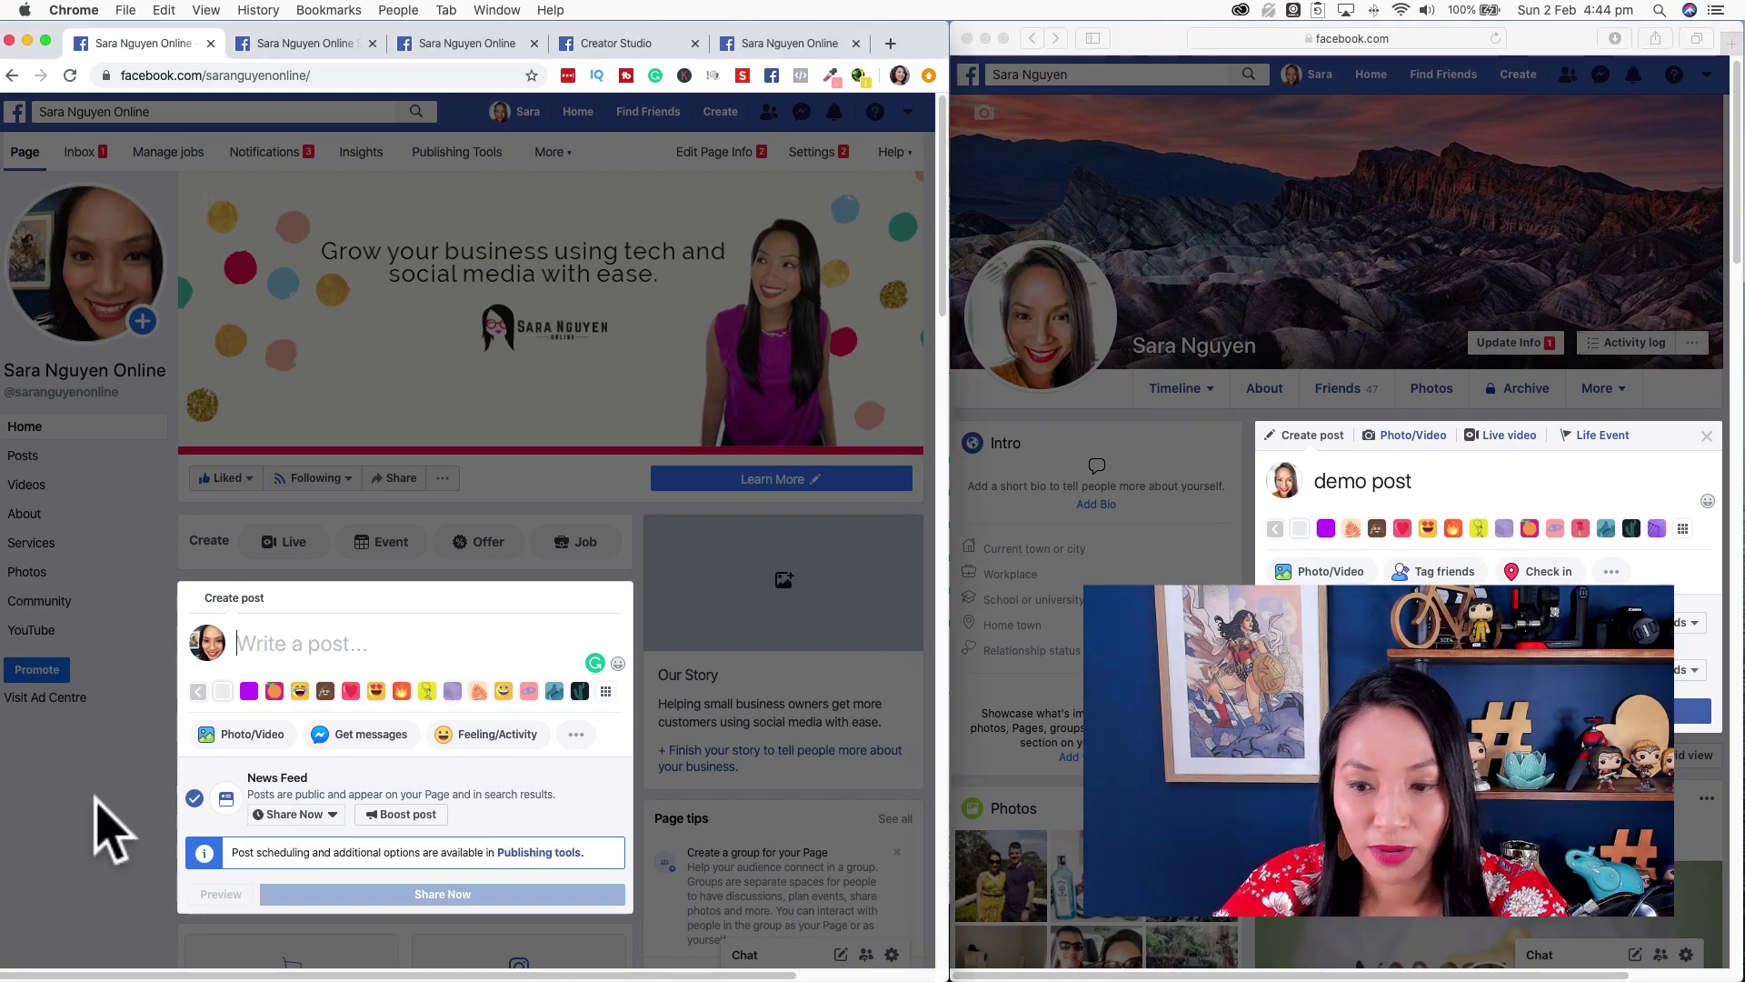
left_click(779, 592)
scroll(340, 677, "down", 2)
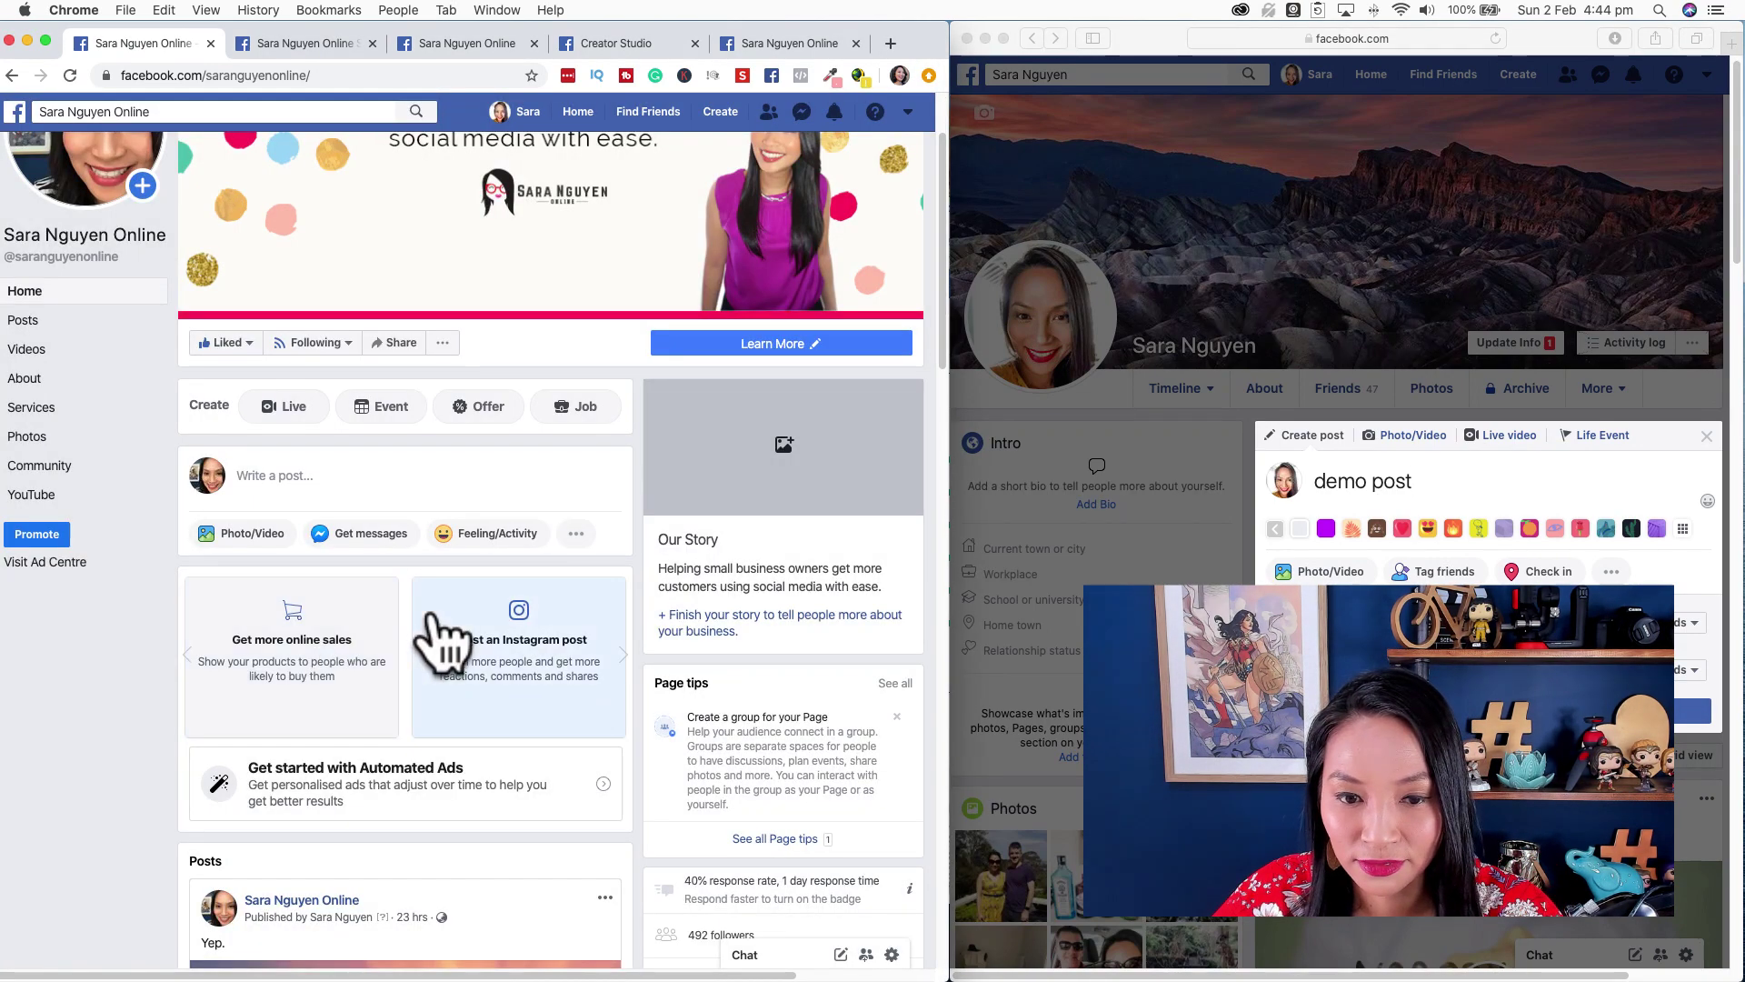
scroll(448, 645, "up", 2)
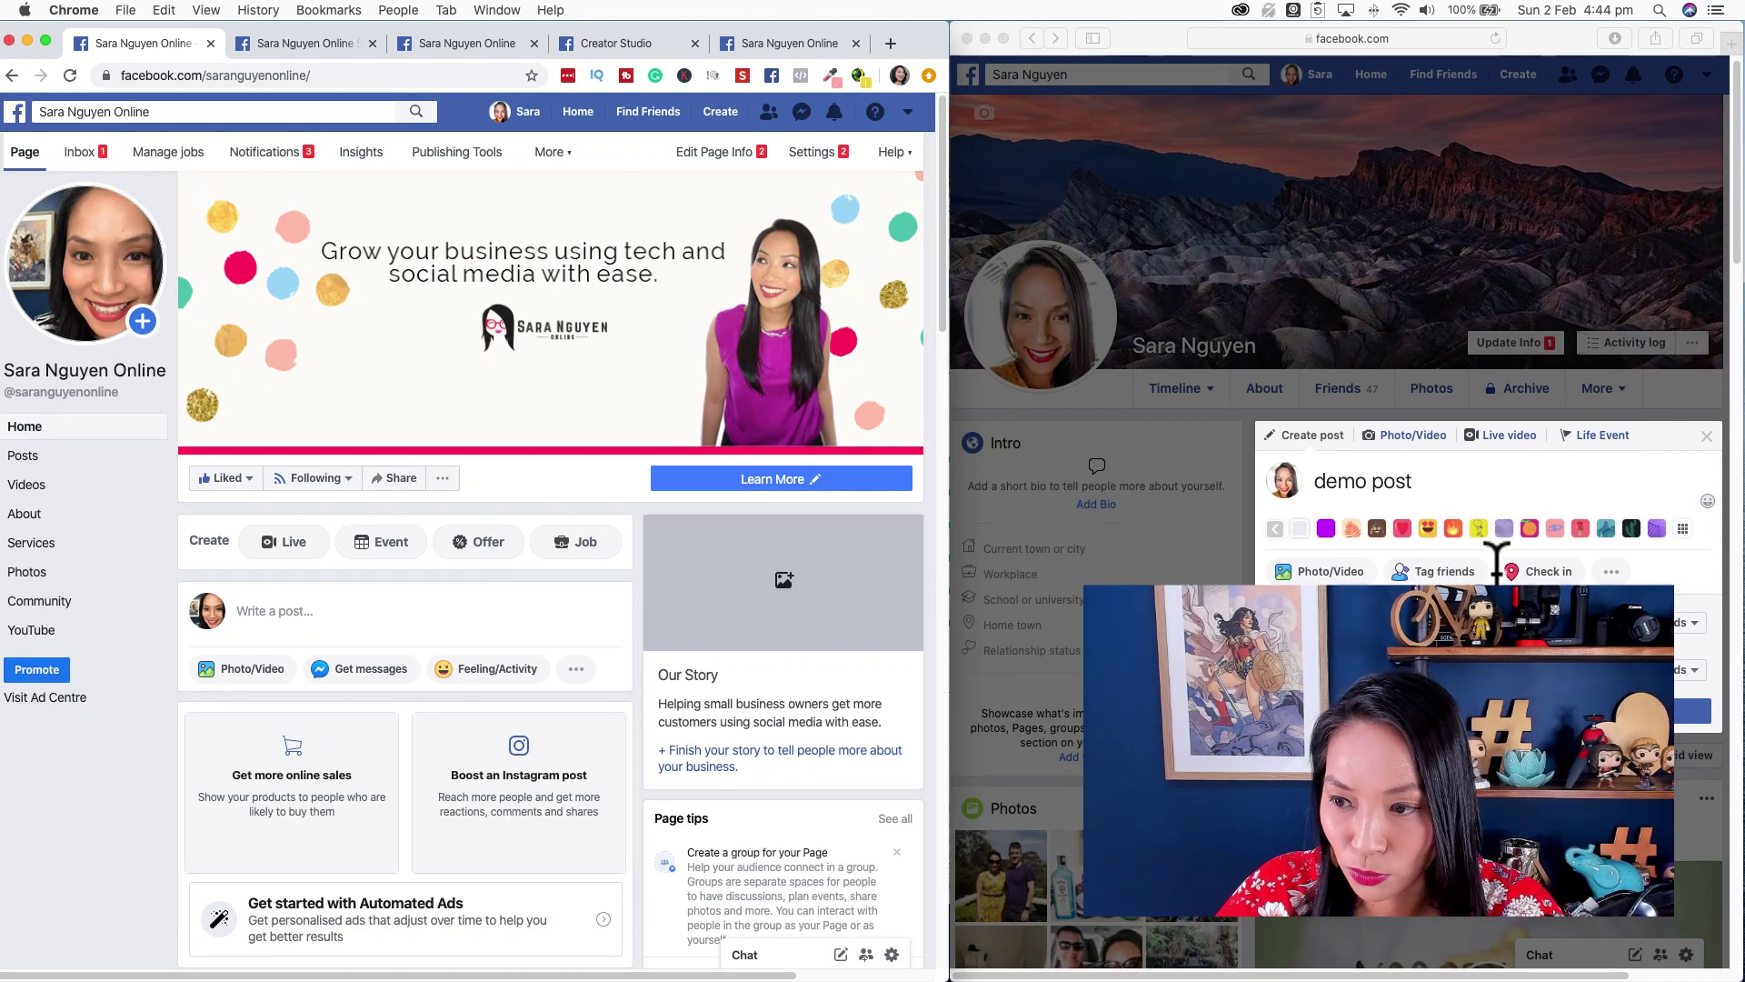
Step: Clear the "demo post" text from the personal profile's composer and close the composer
left_click(1614, 527)
left_click_drag(1415, 475, 1325, 494)
key("BackSpace")
key("BackSpace")
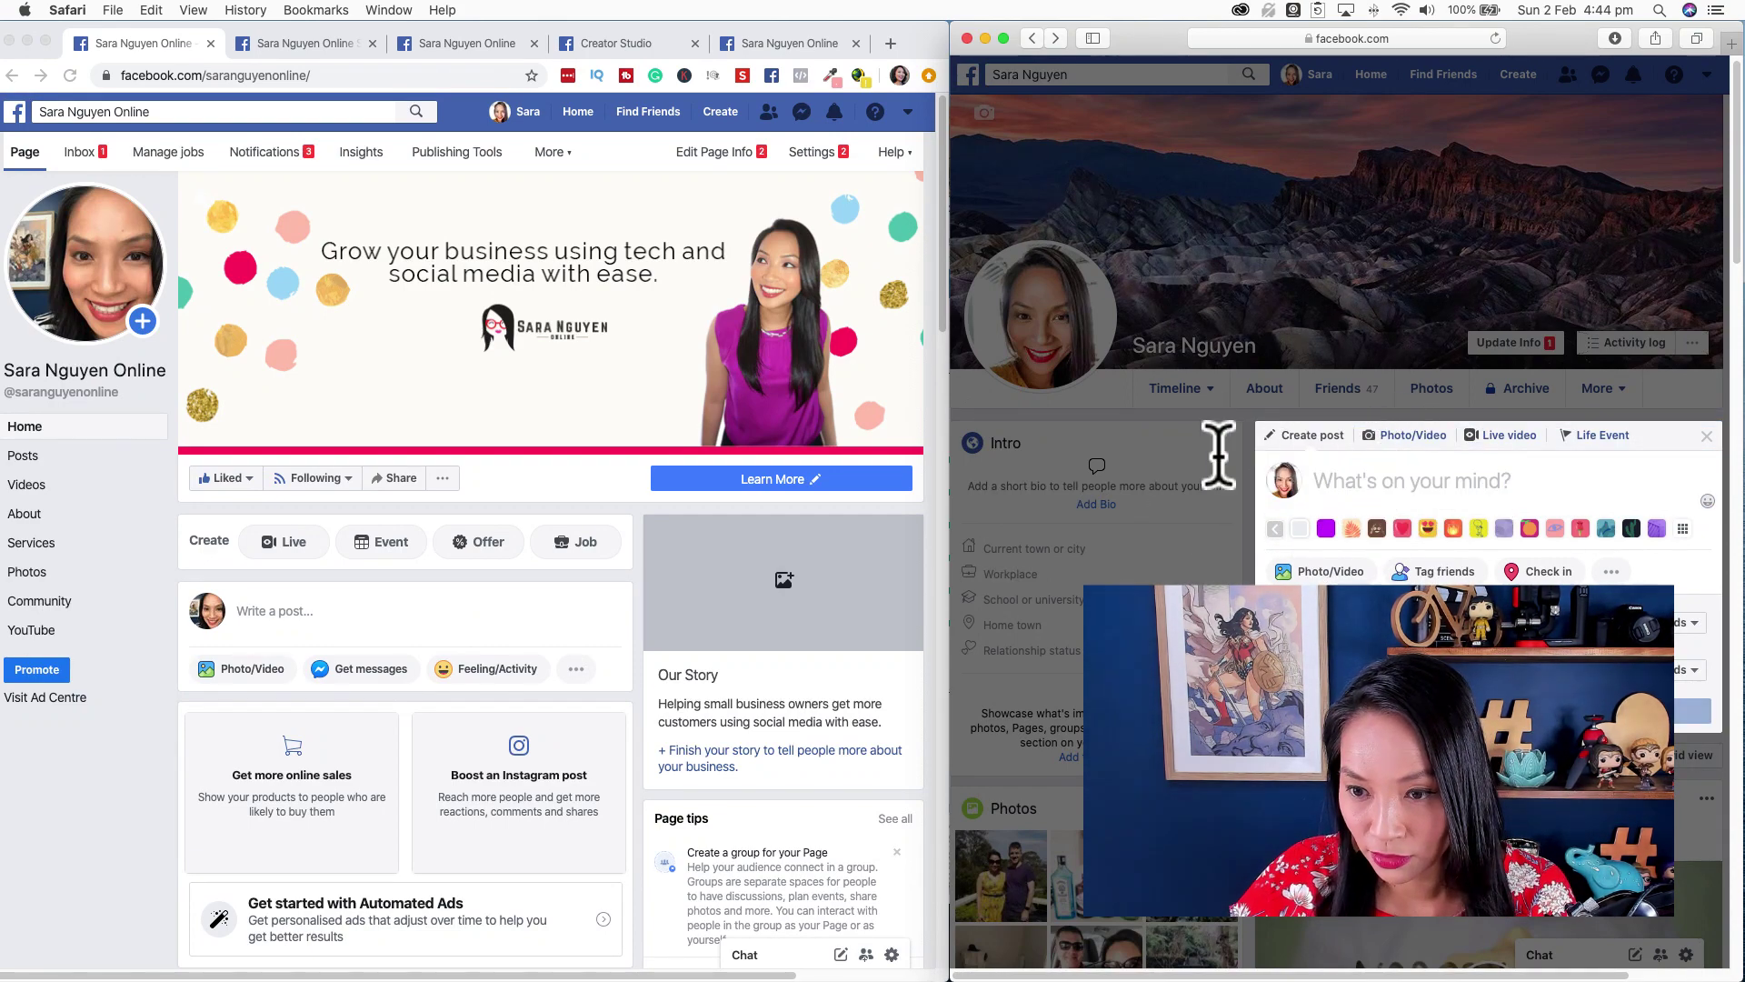
left_click(1168, 440)
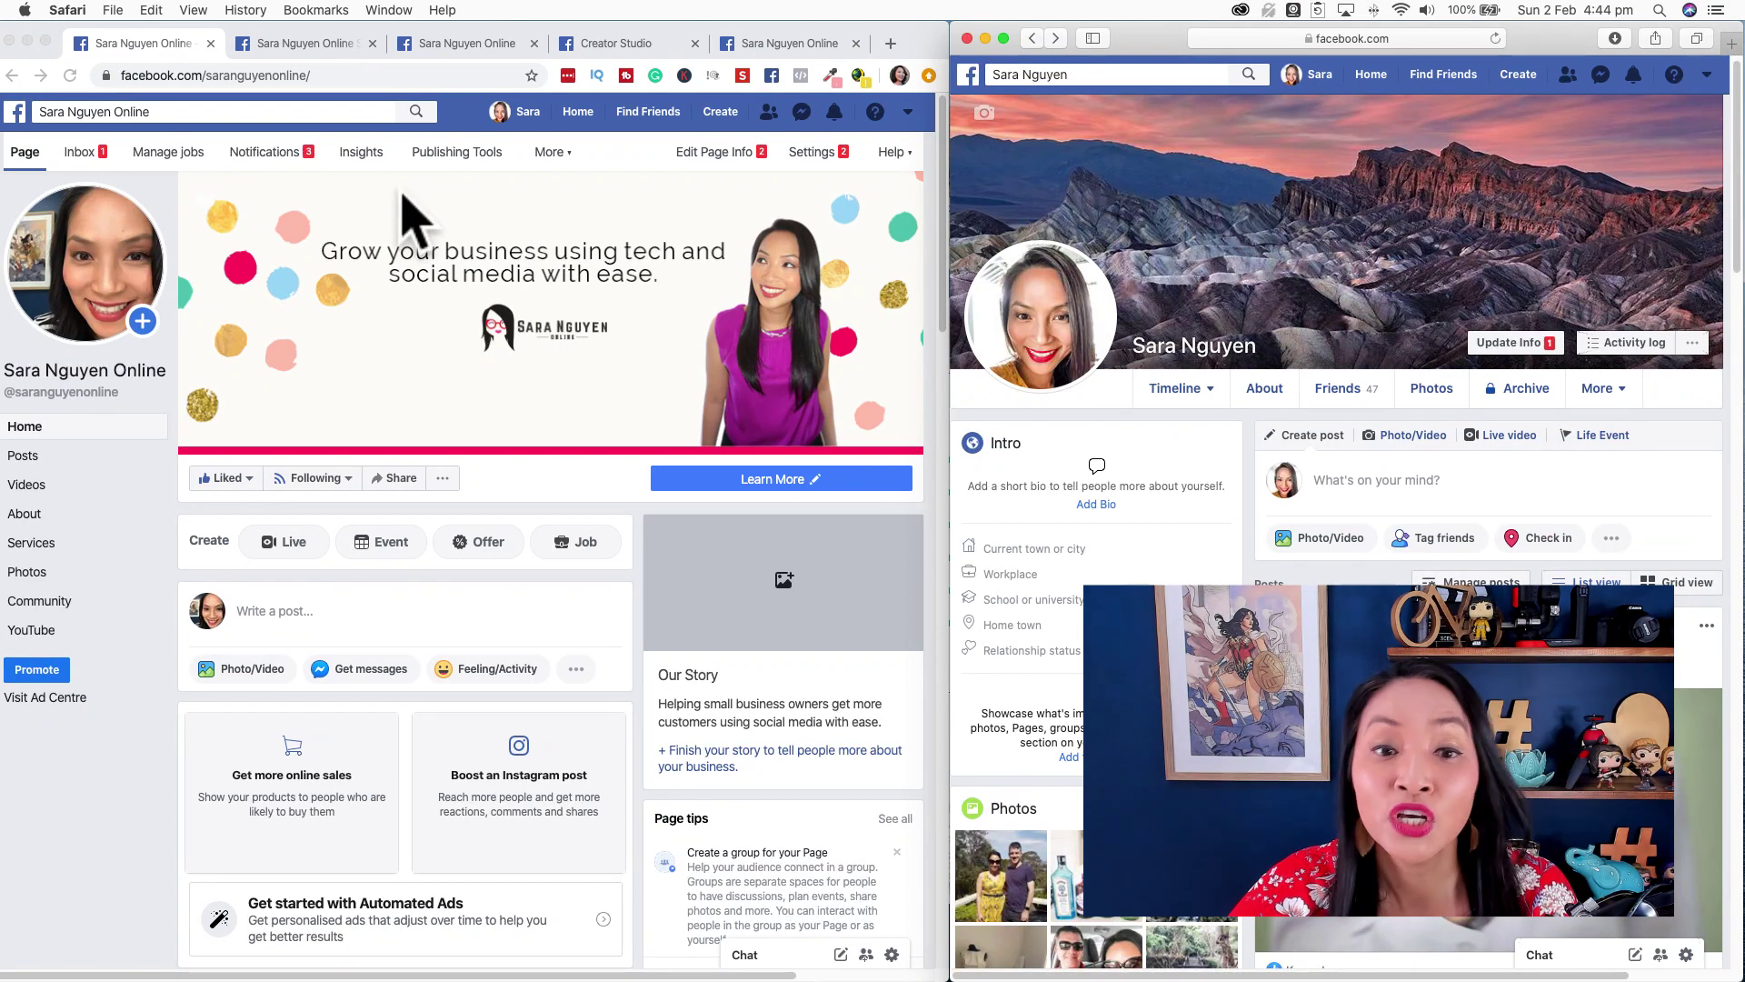
Step: Open the business page's Insights overview, and close the browser tab with the Page roles settings
left_click(363, 153)
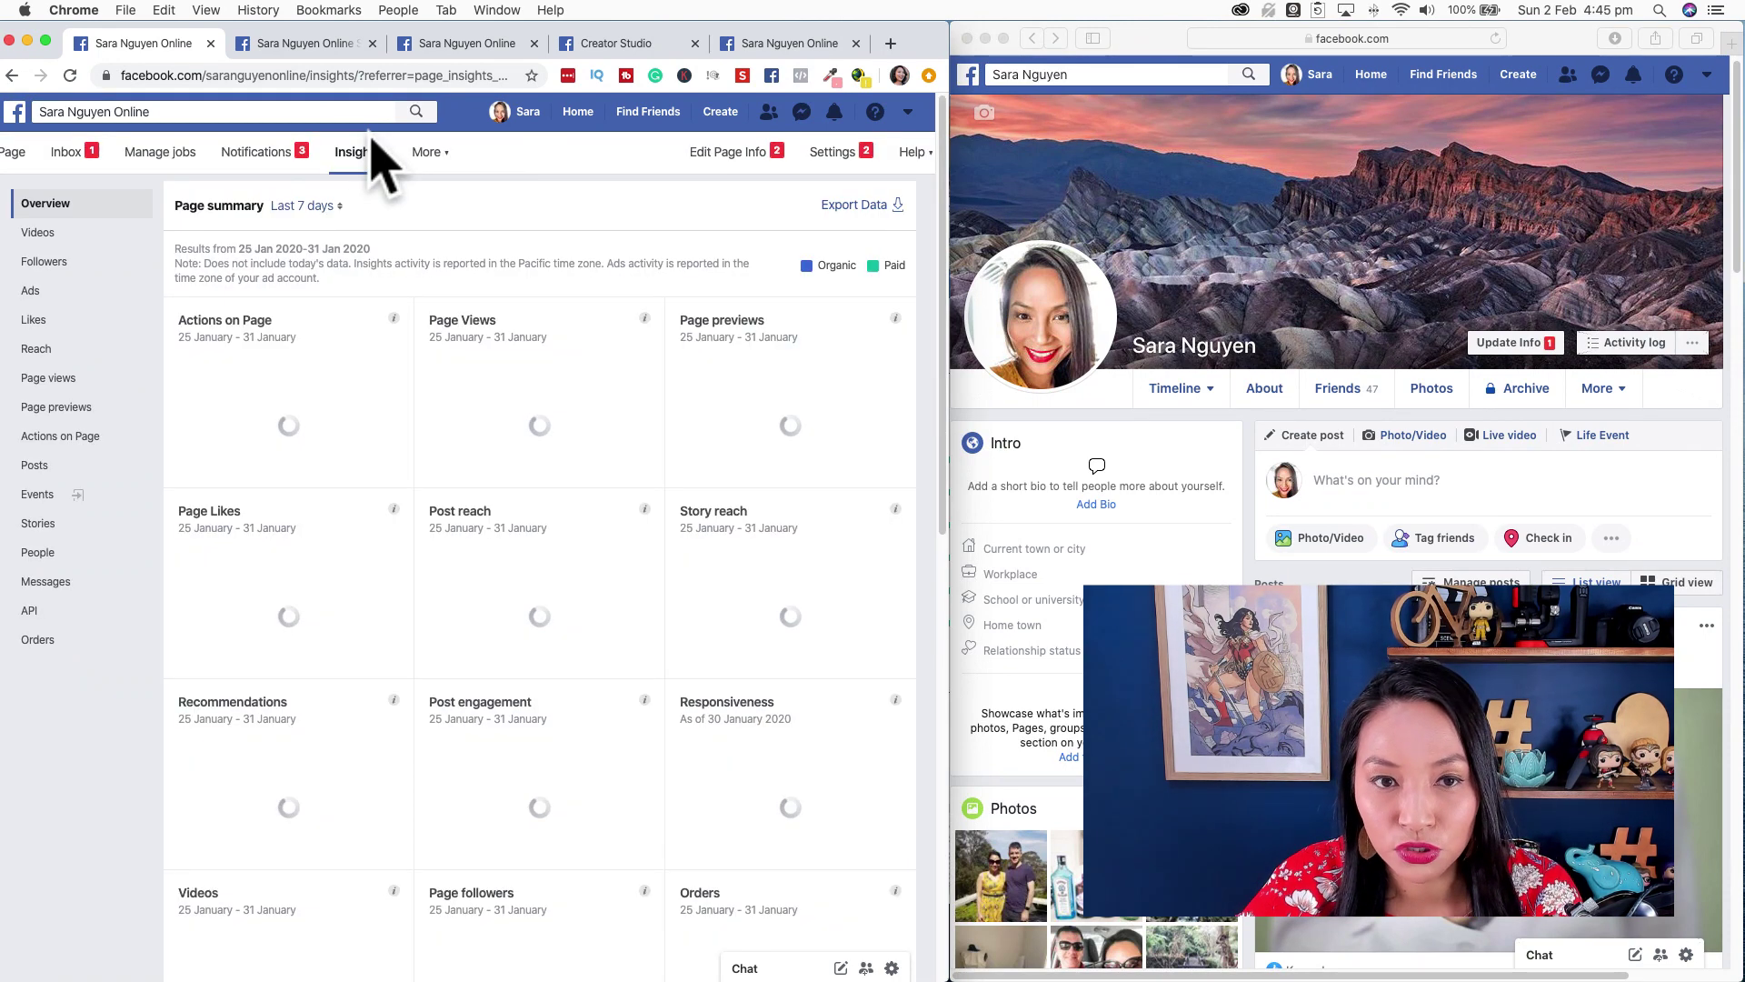
left_click(294, 46)
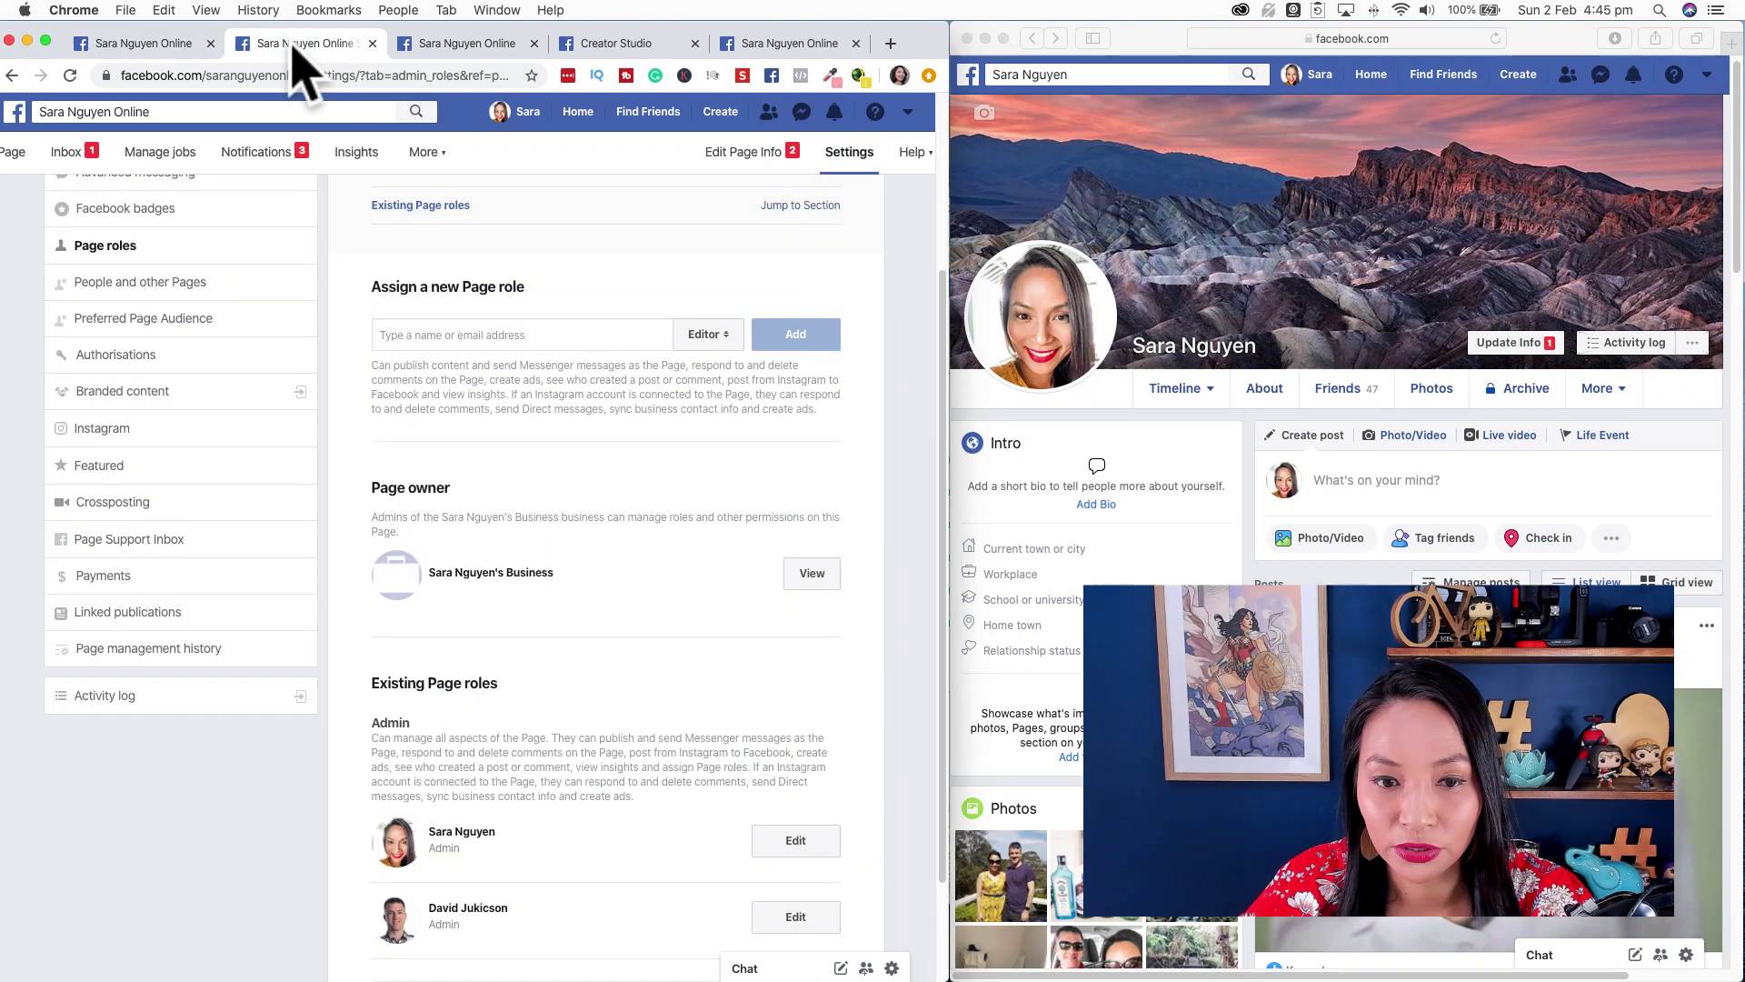
left_click(372, 44)
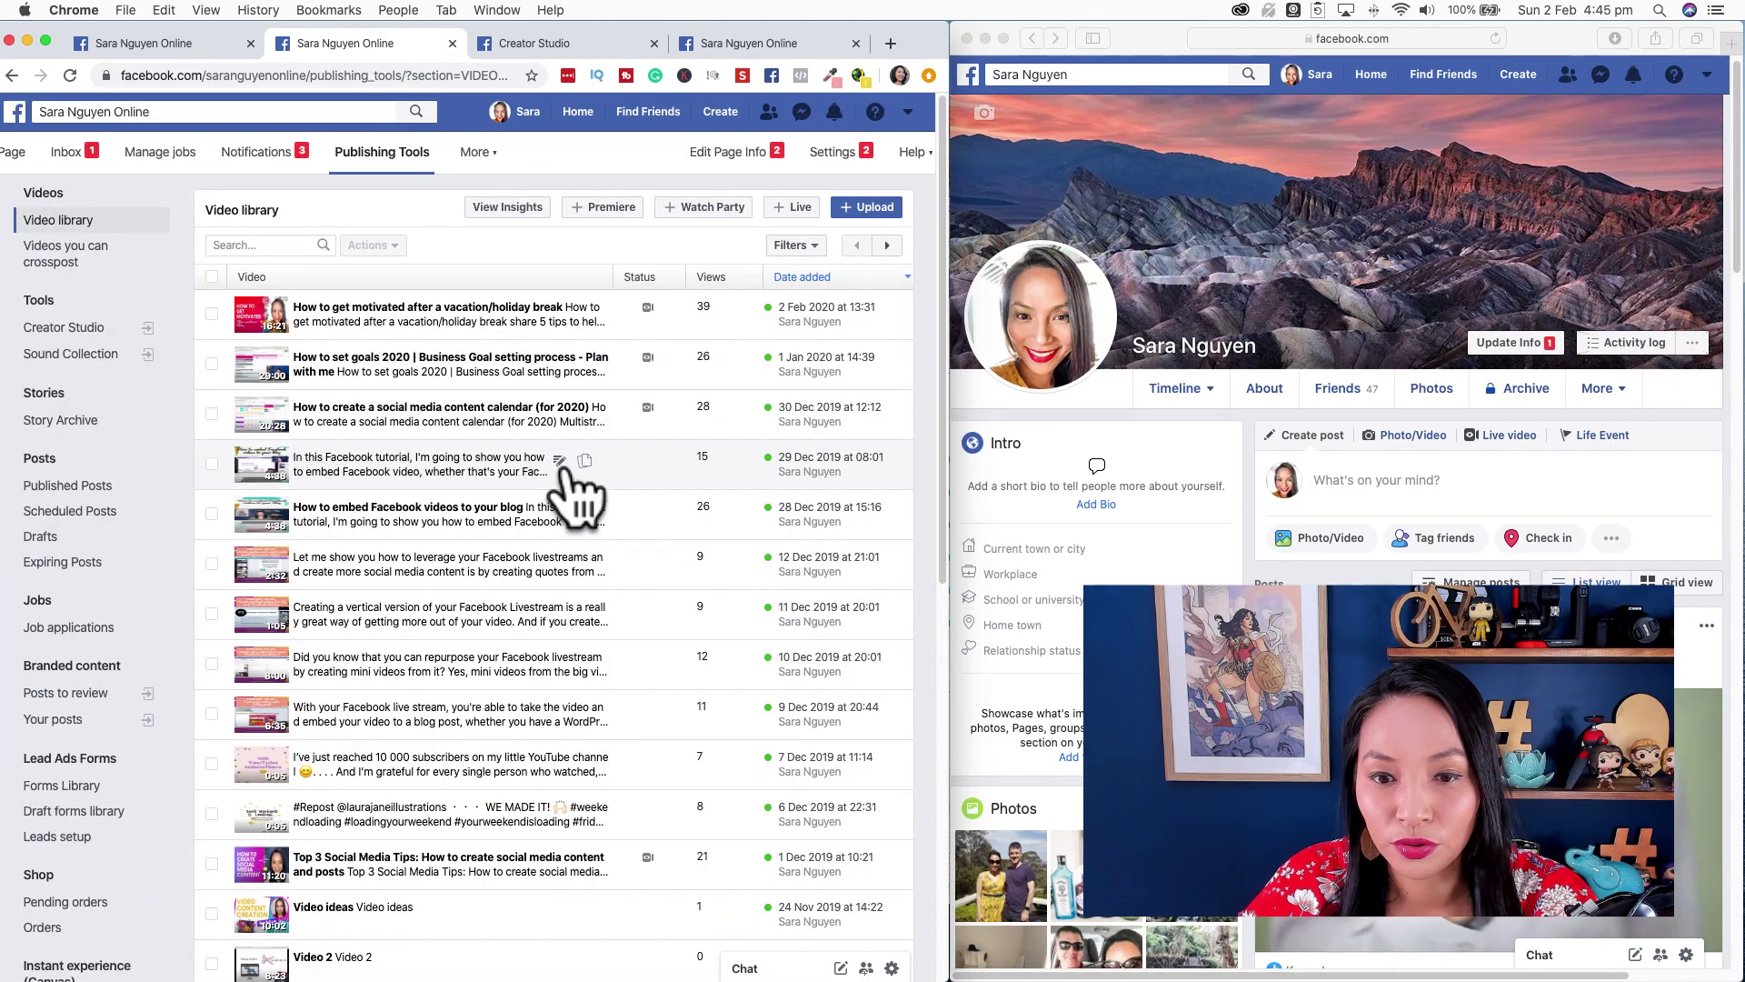
Step: Look through the business page's video library in Publishing Tools
scroll(701, 370, "down", 5)
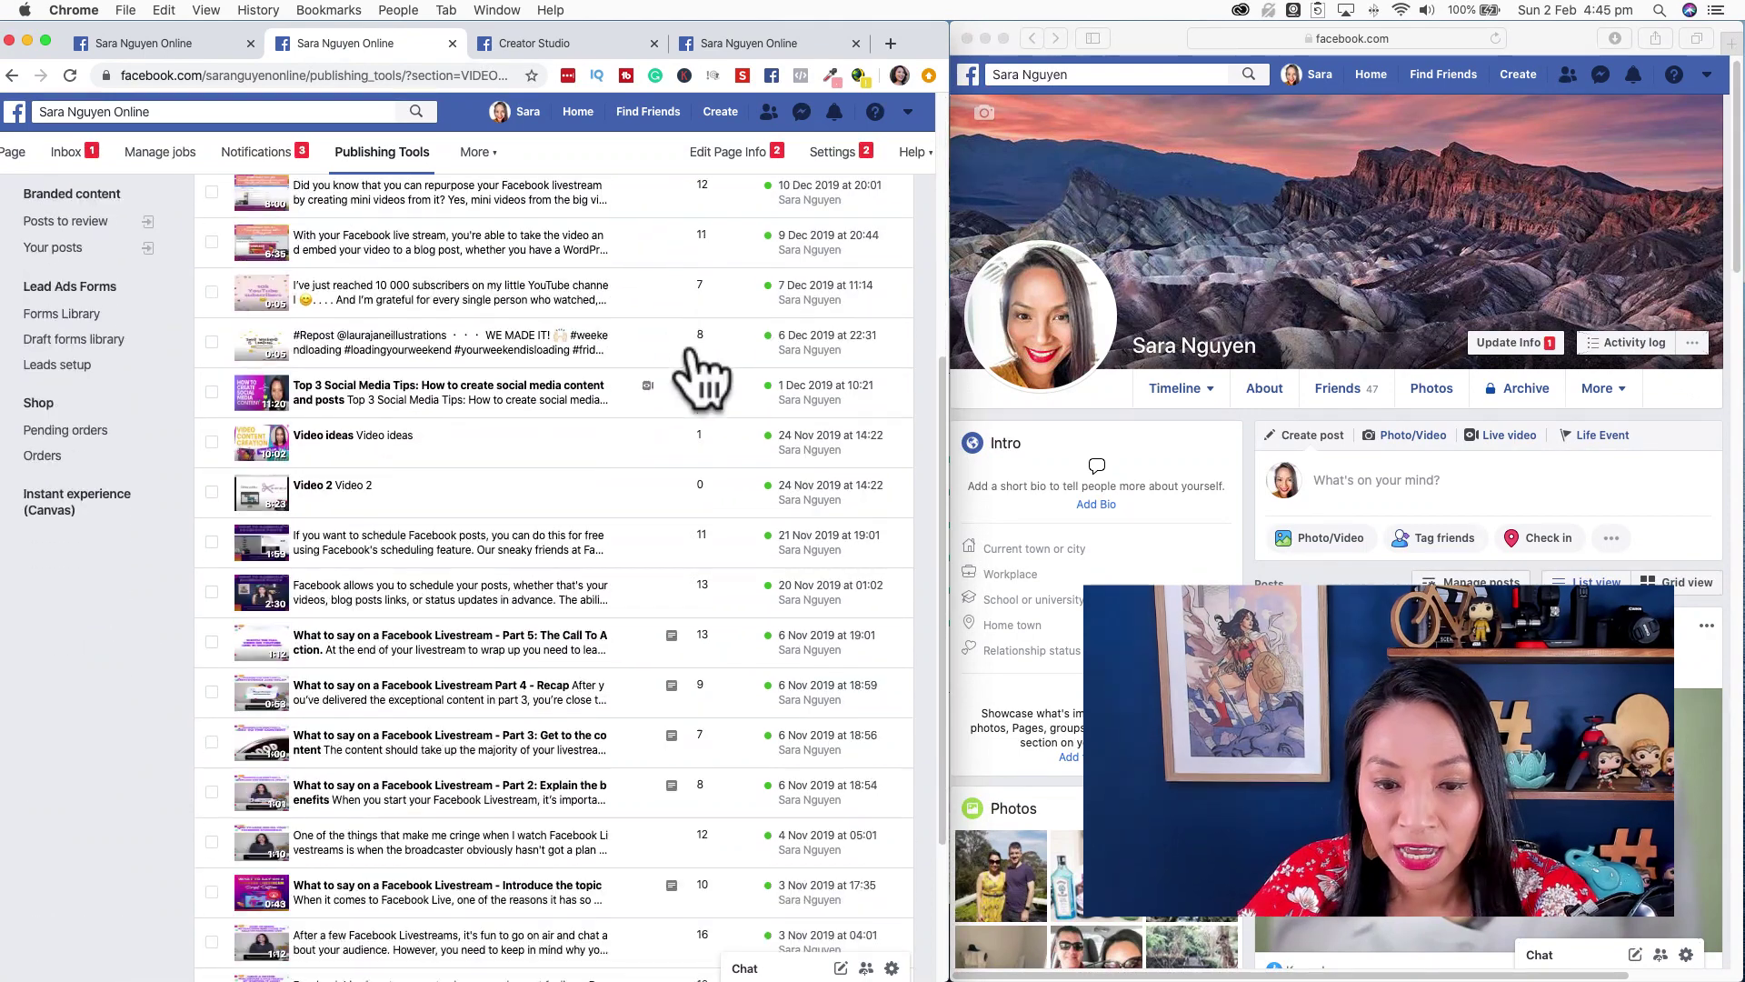
scroll(698, 363, "up", 6)
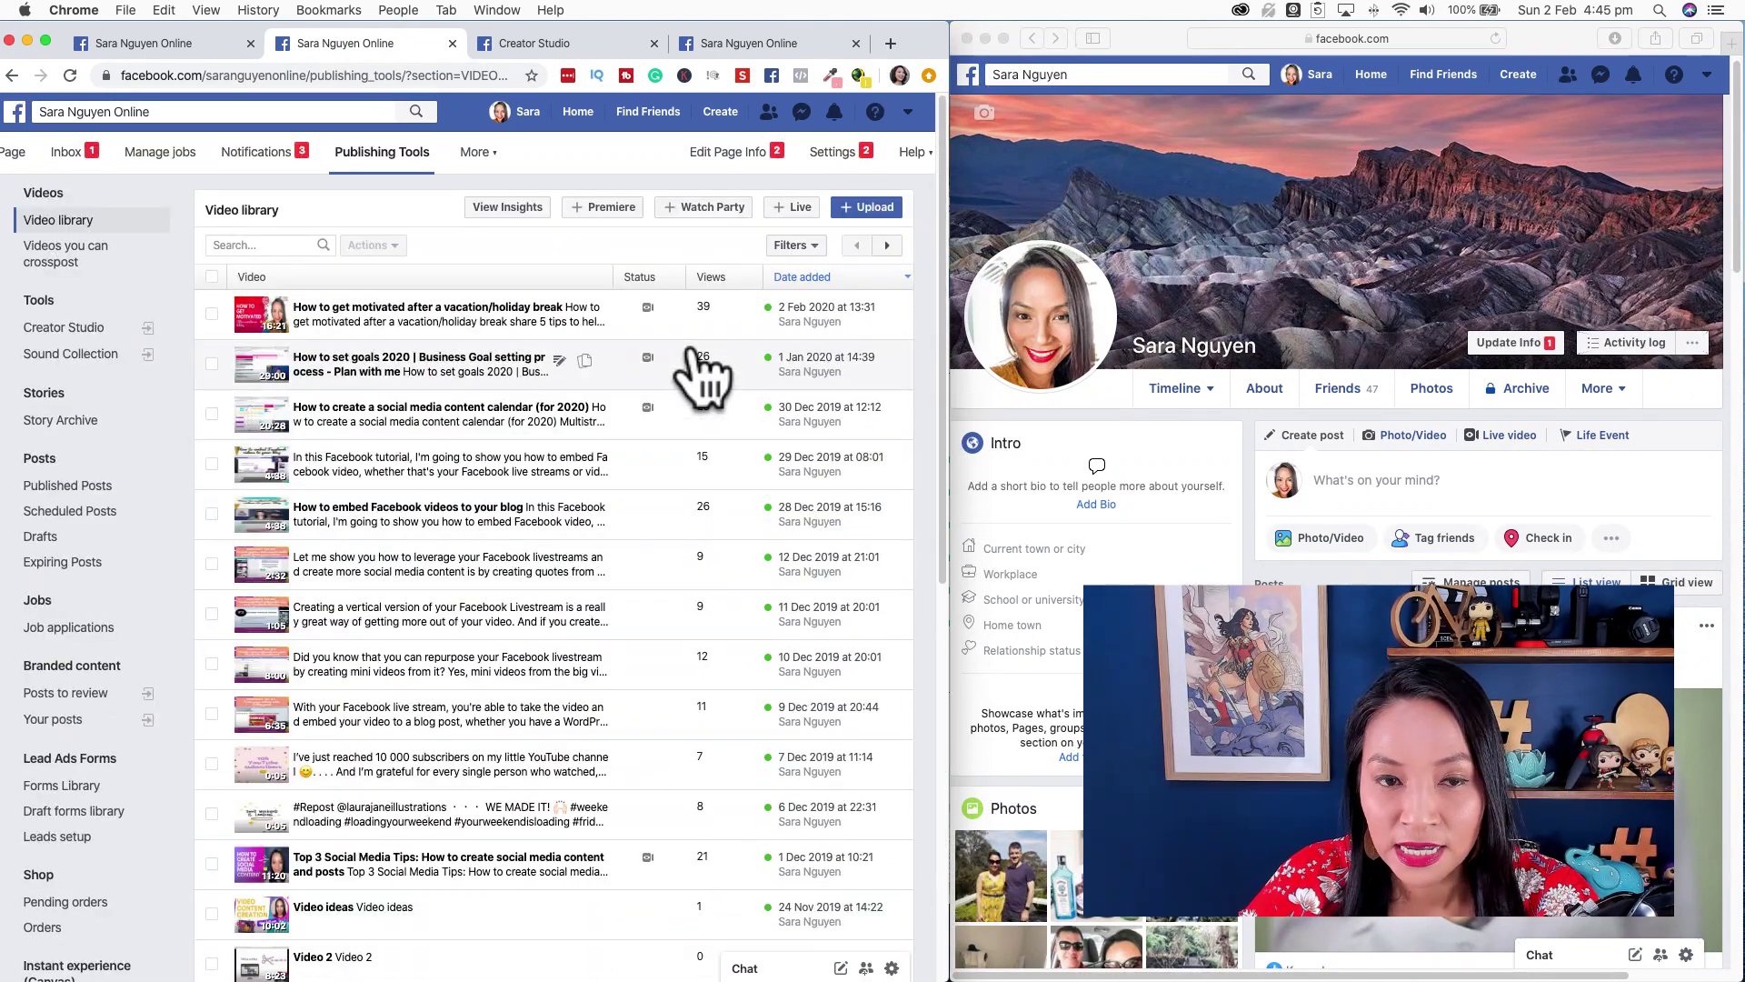
Step: Set the Insights page summary to the last 28 days and review the reach and engagement of the most recent posts
left_click(143, 45)
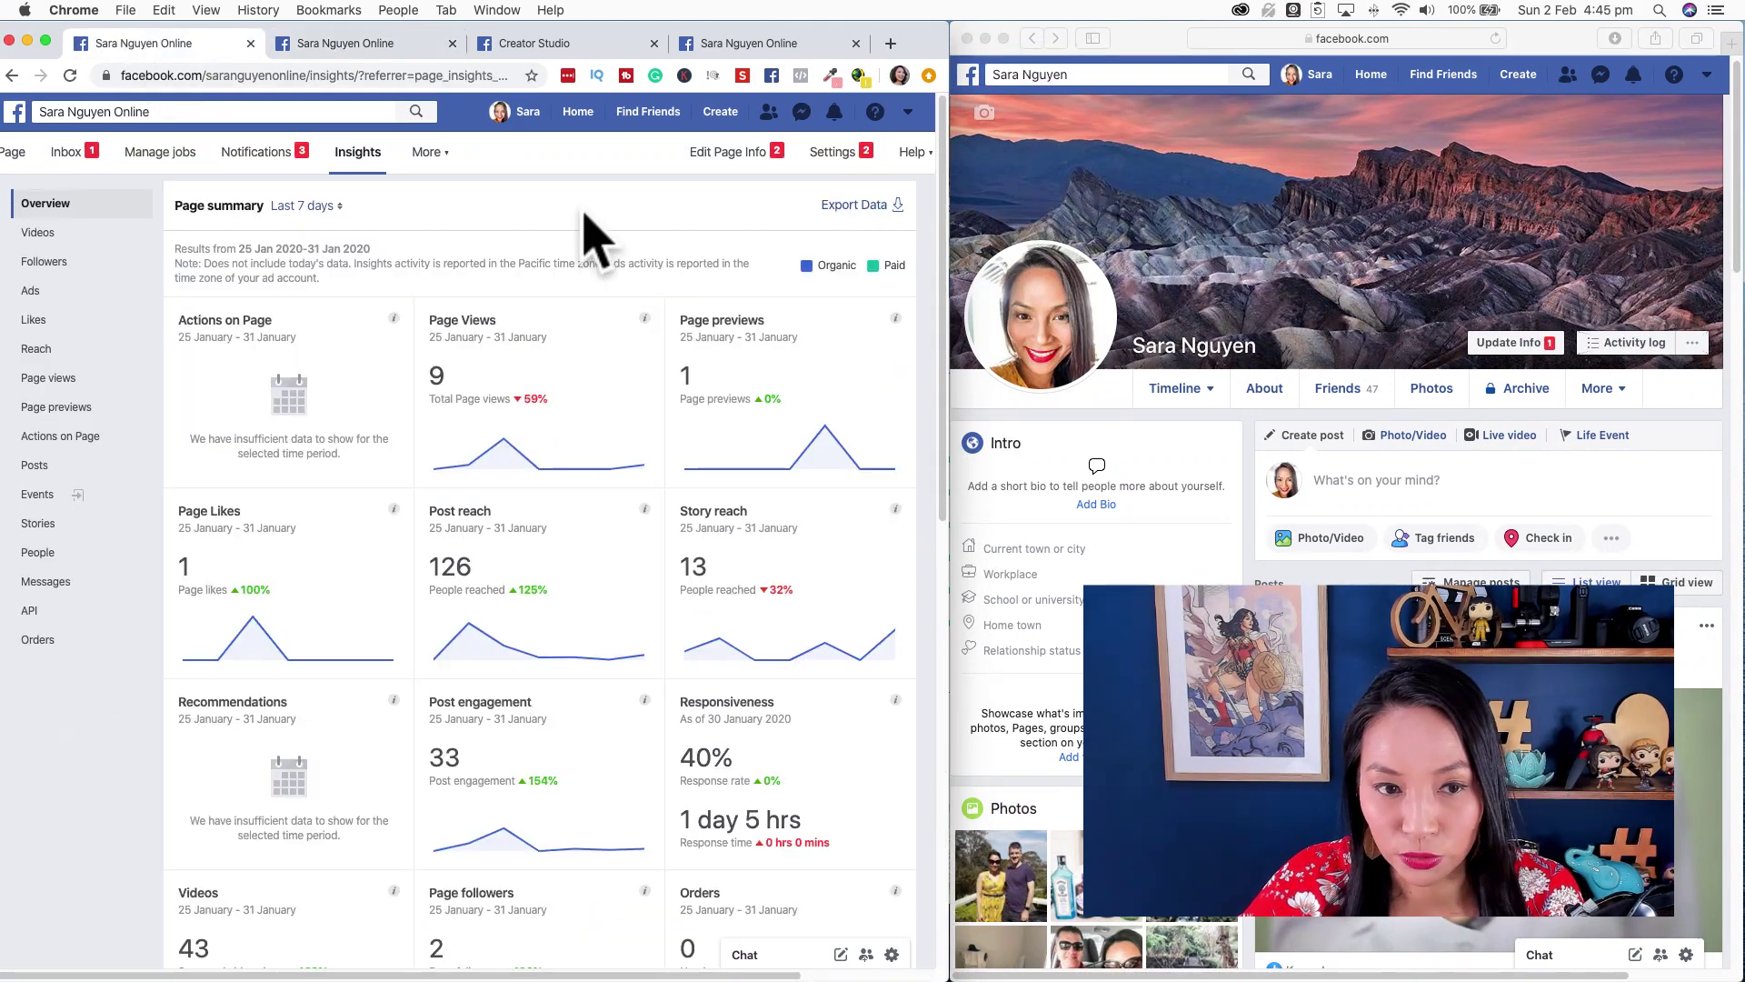
left_click(338, 206)
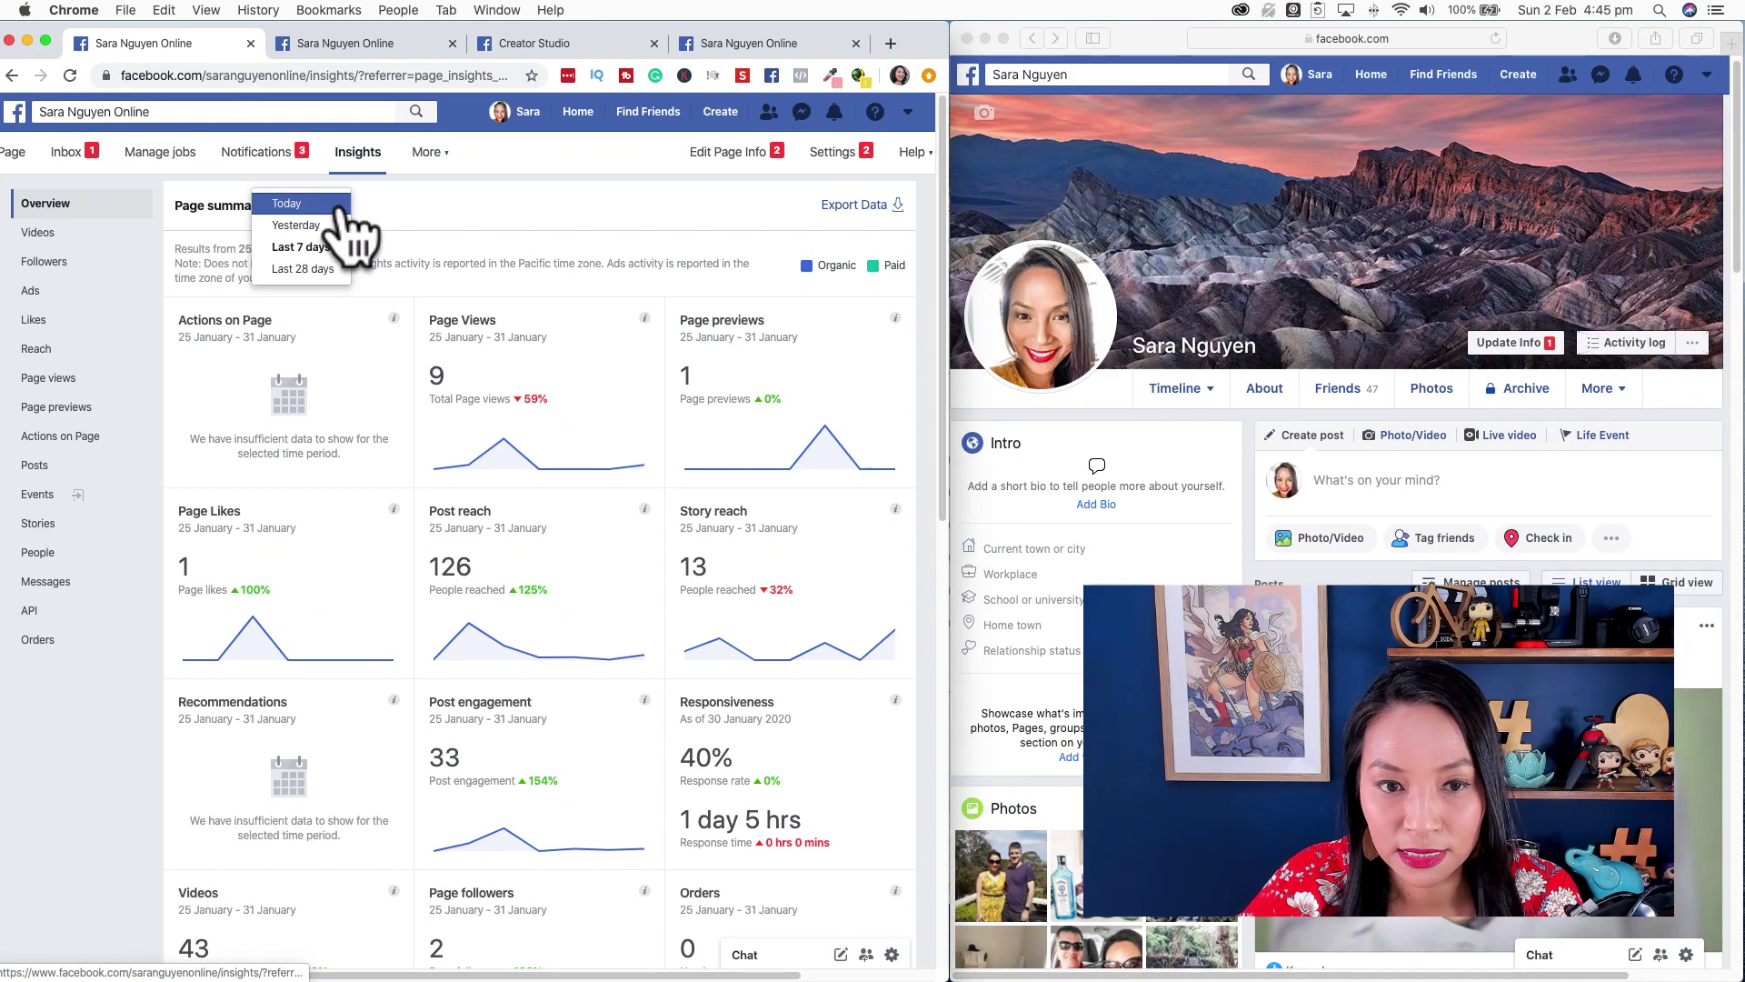
left_click(327, 267)
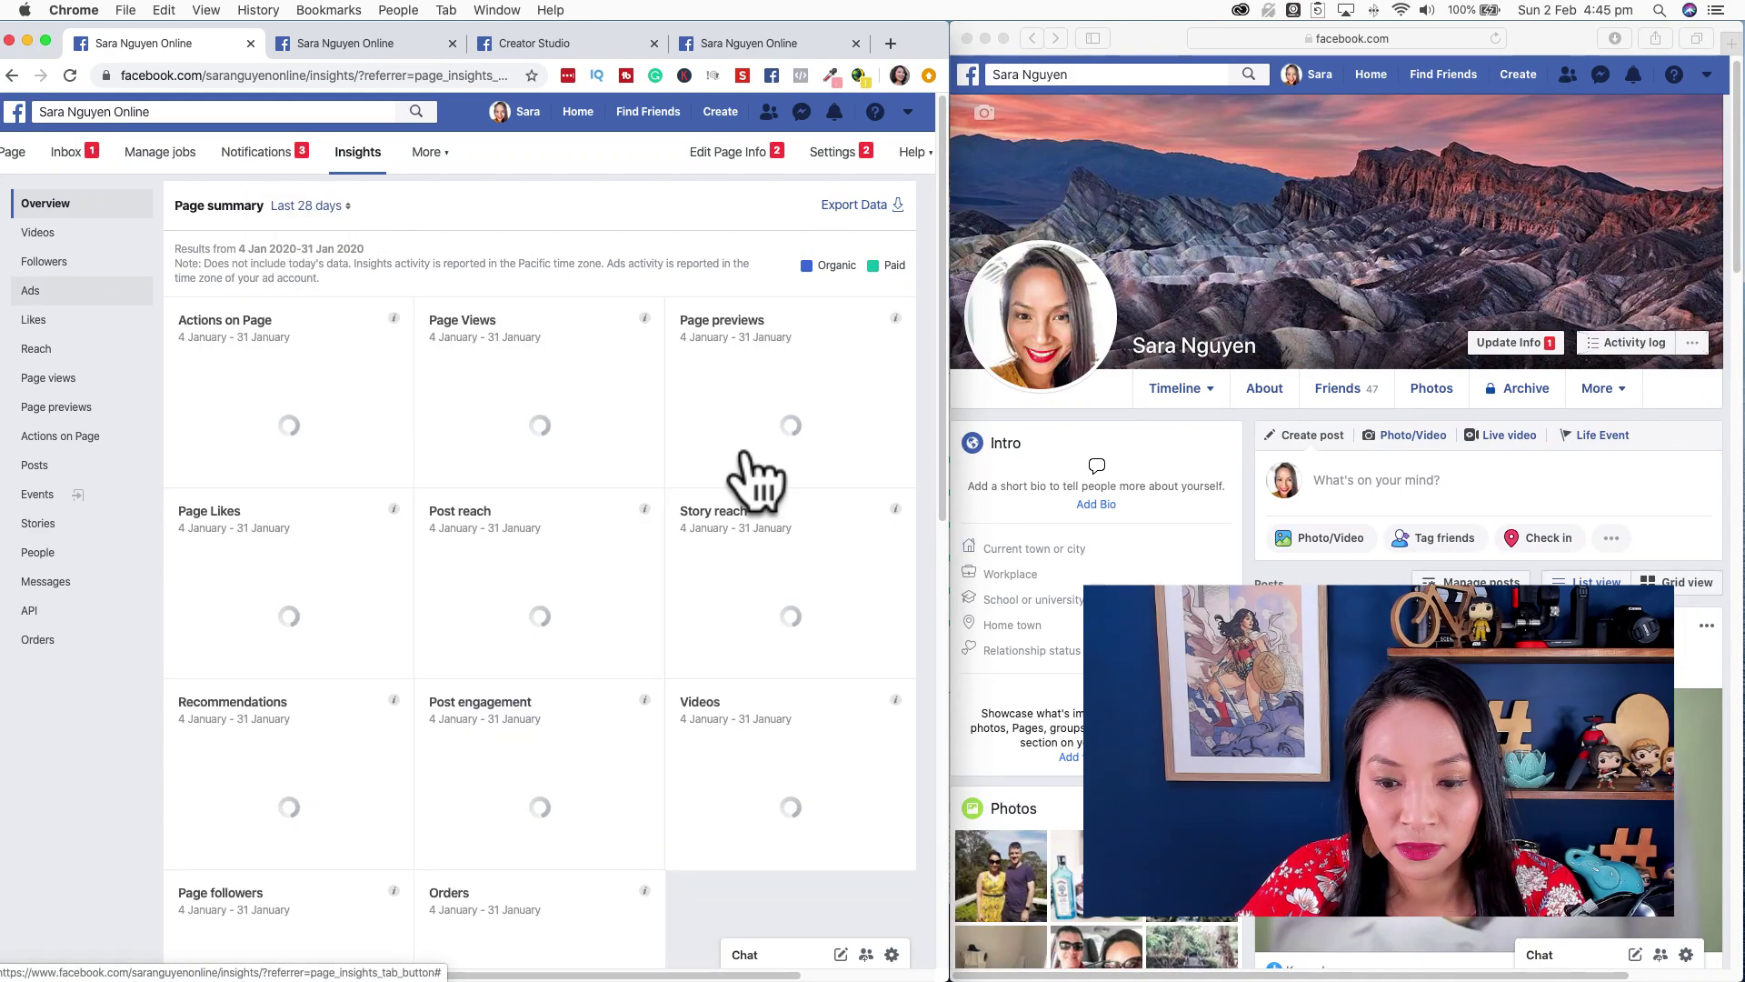
scroll(754, 472, "down", 12)
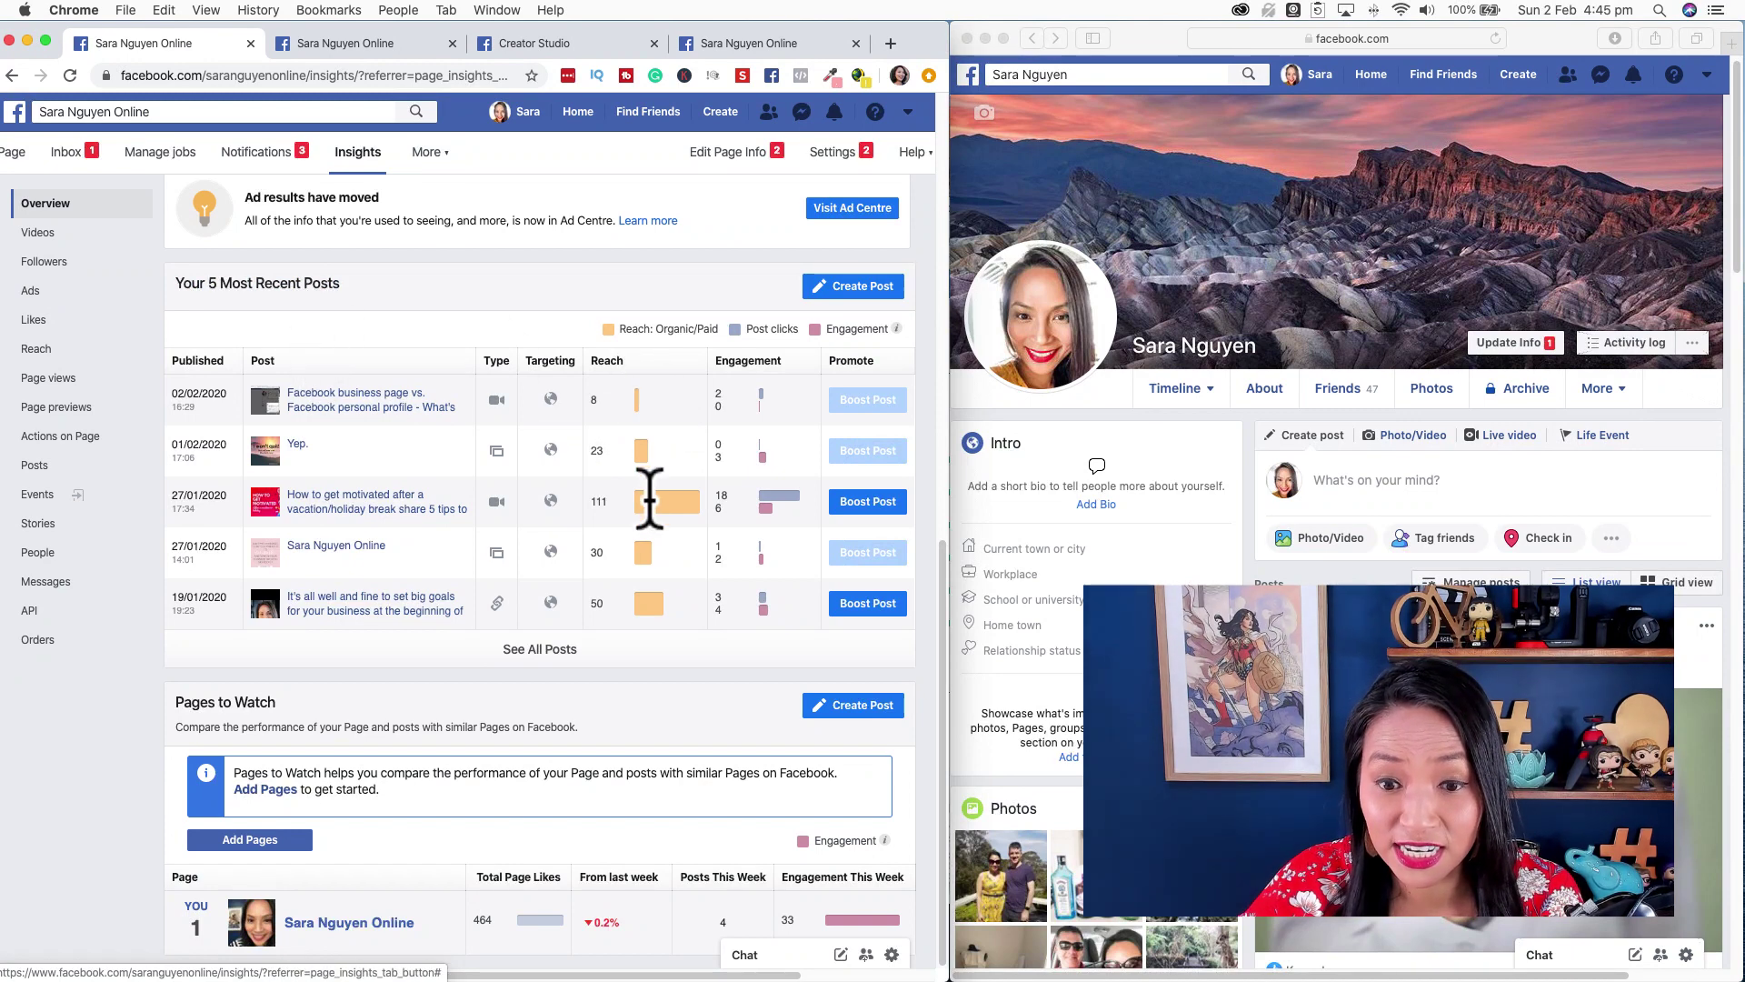
Step: Compare the reach of the five most recent posts in the business page's Insights
mouse_move(651, 500)
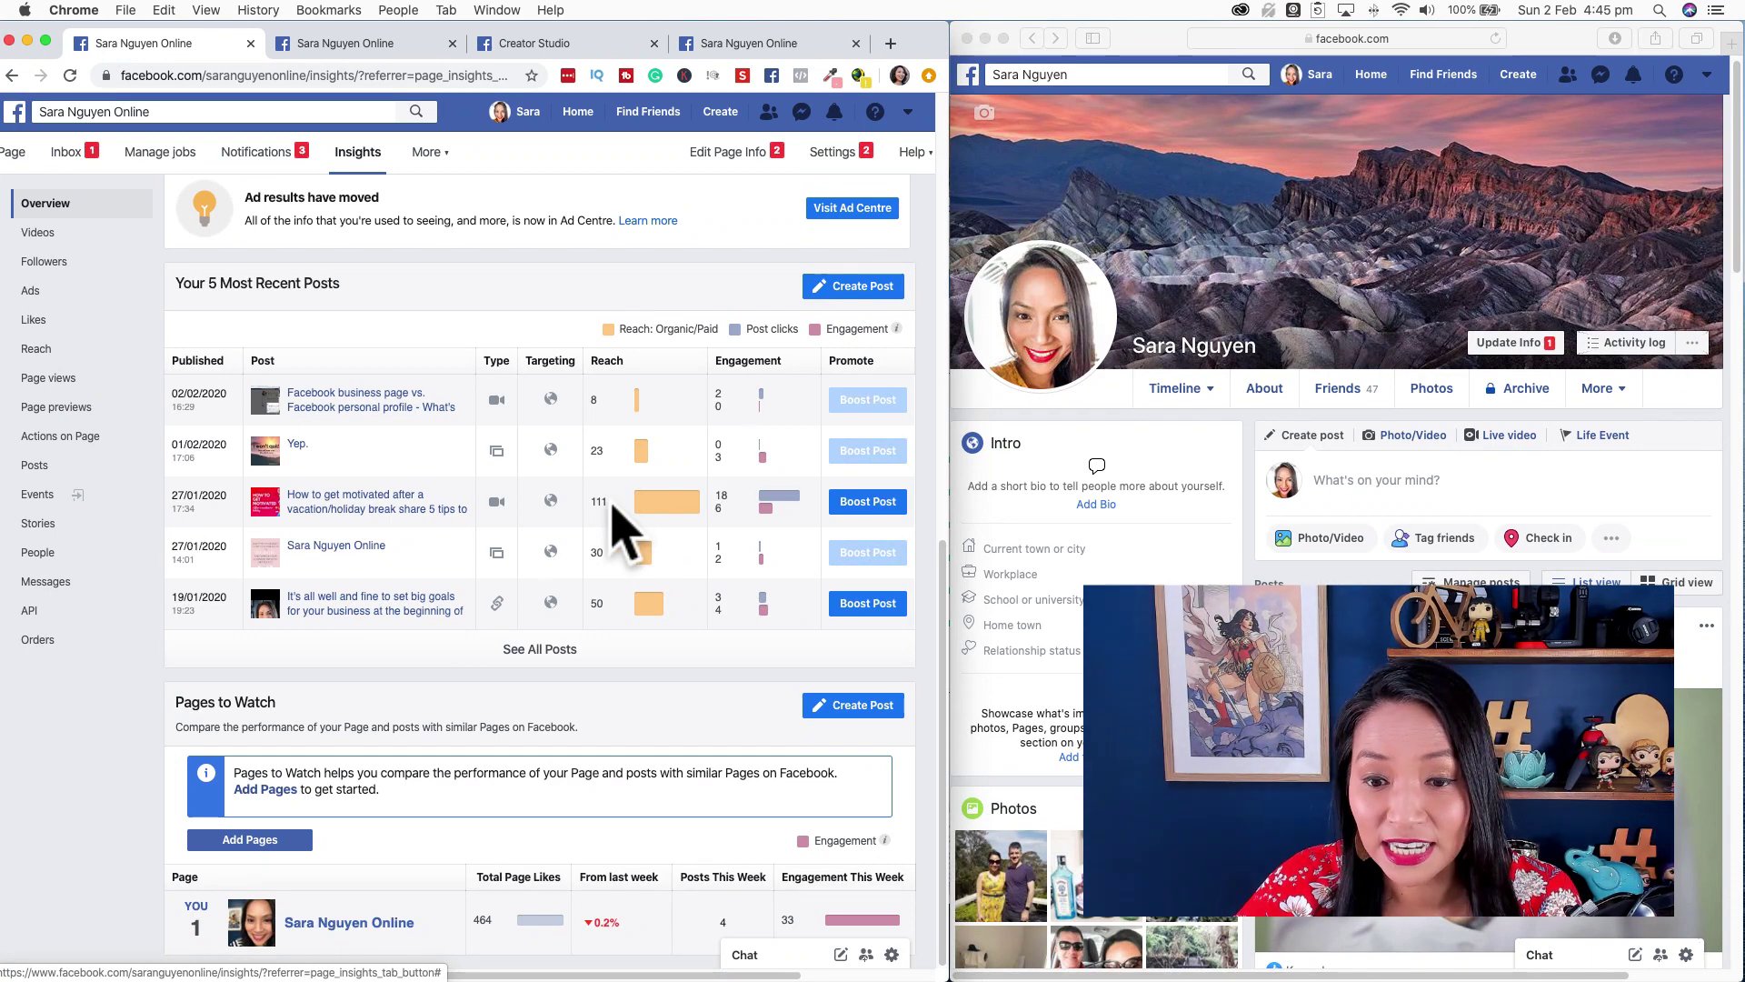
scroll(746, 509, "up", 1)
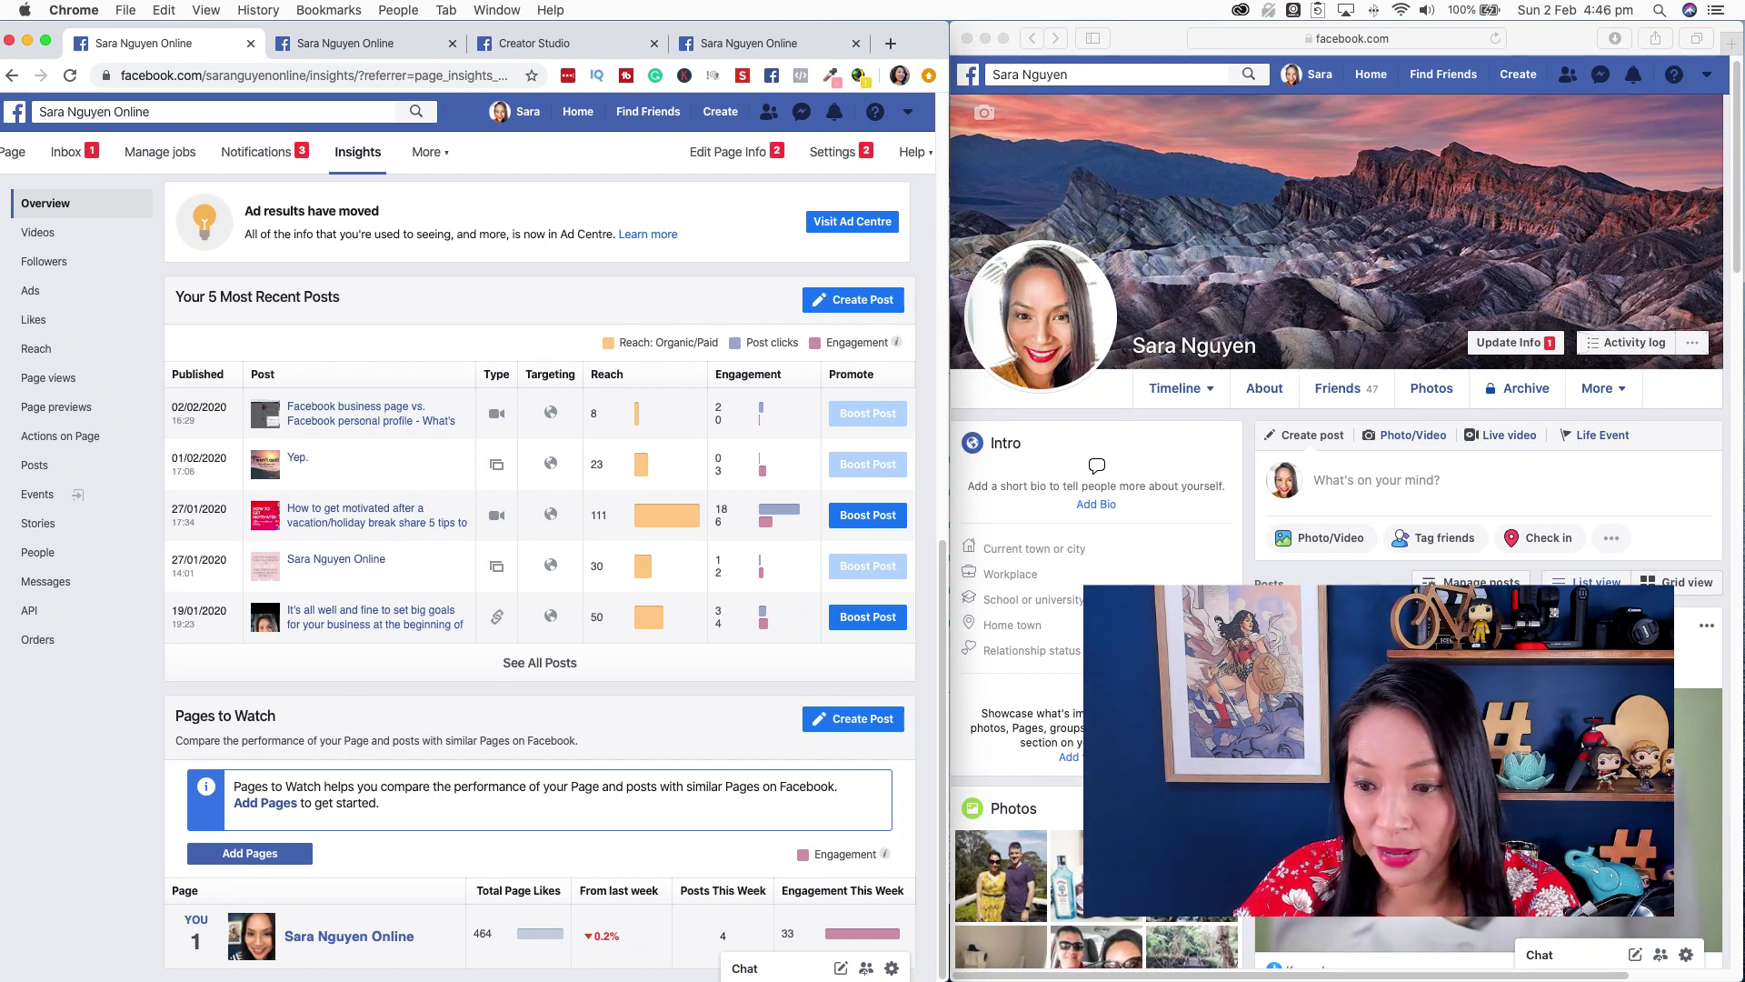
left_click(963, 635)
left_click_drag(951, 619, 662, 625)
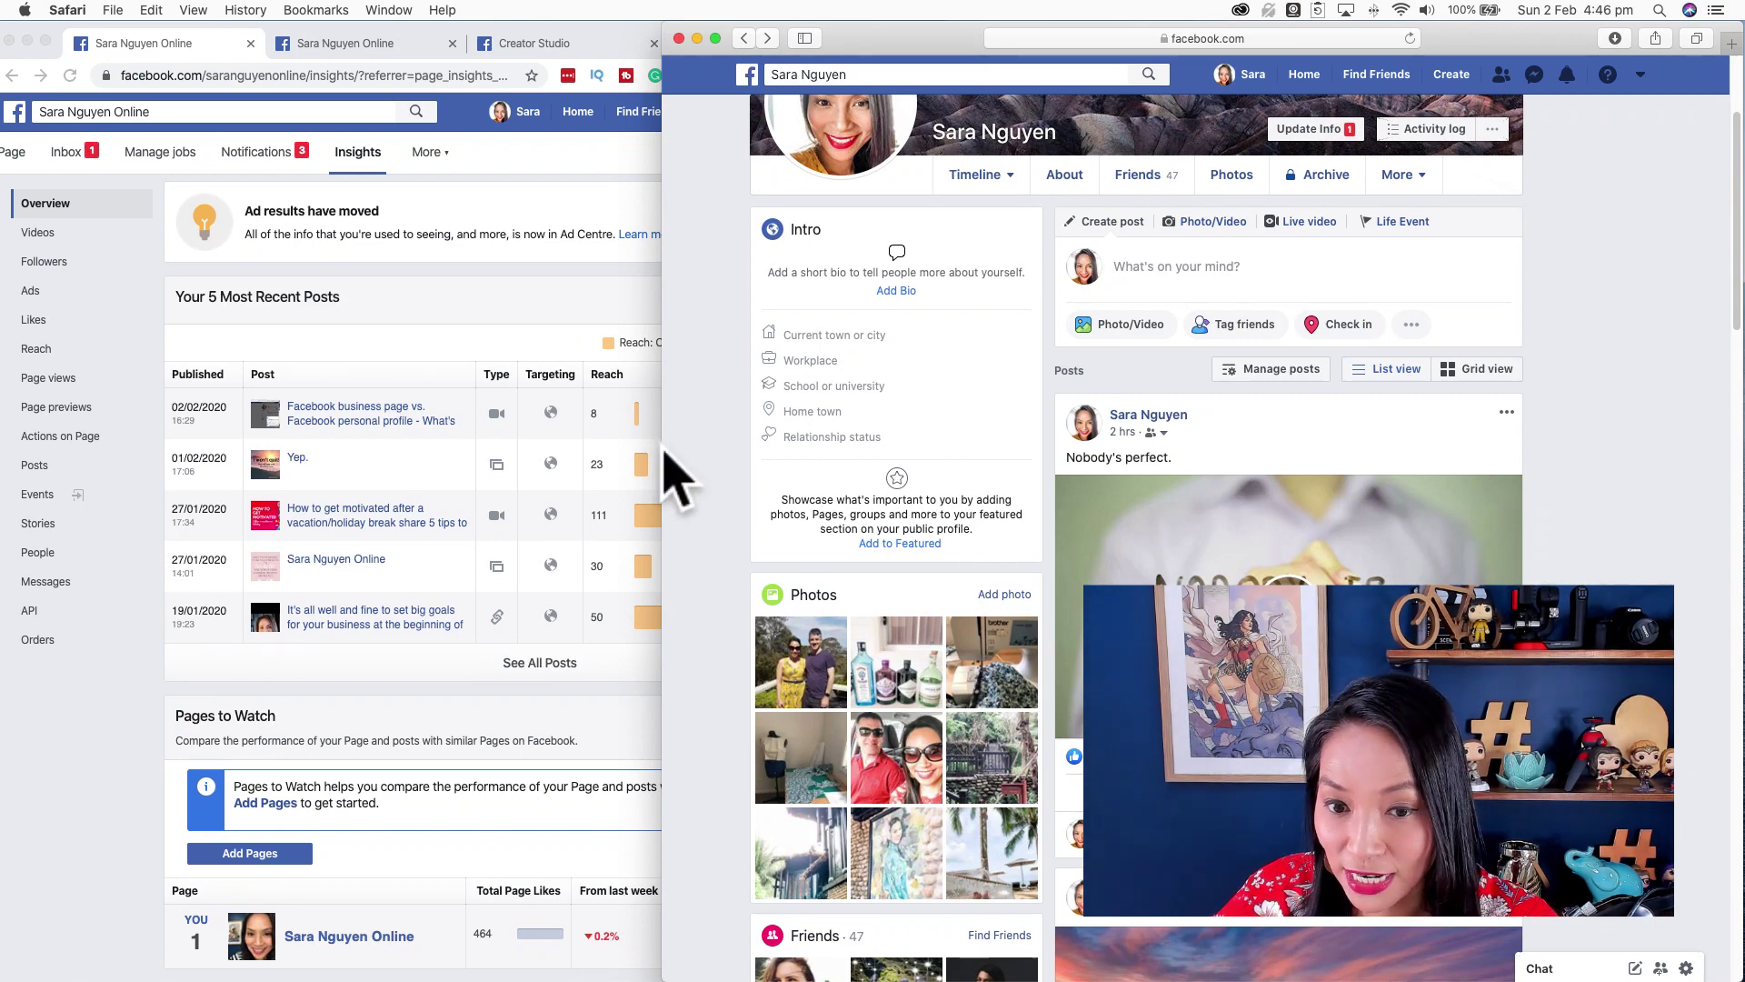
left_click_drag(1104, 487, 946, 475)
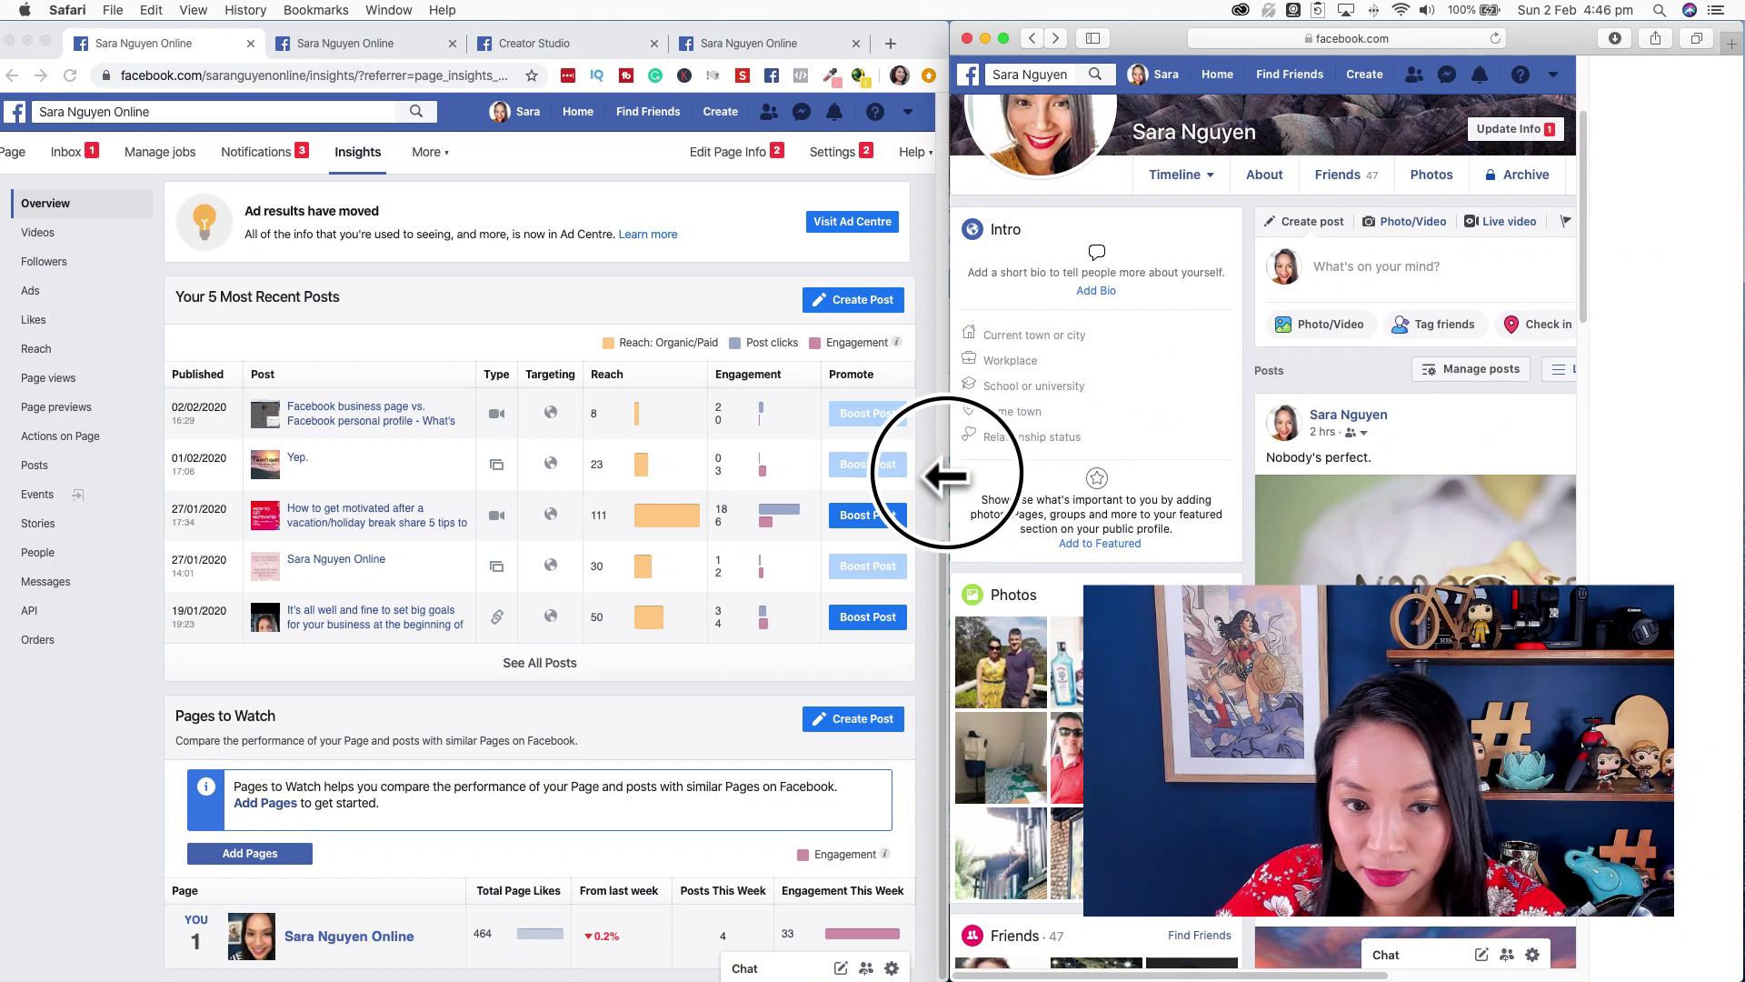
Step: Check the performance details of the "How to get motivated after a vacation/holiday break" video post and close them
left_click(318, 528)
left_click(315, 520)
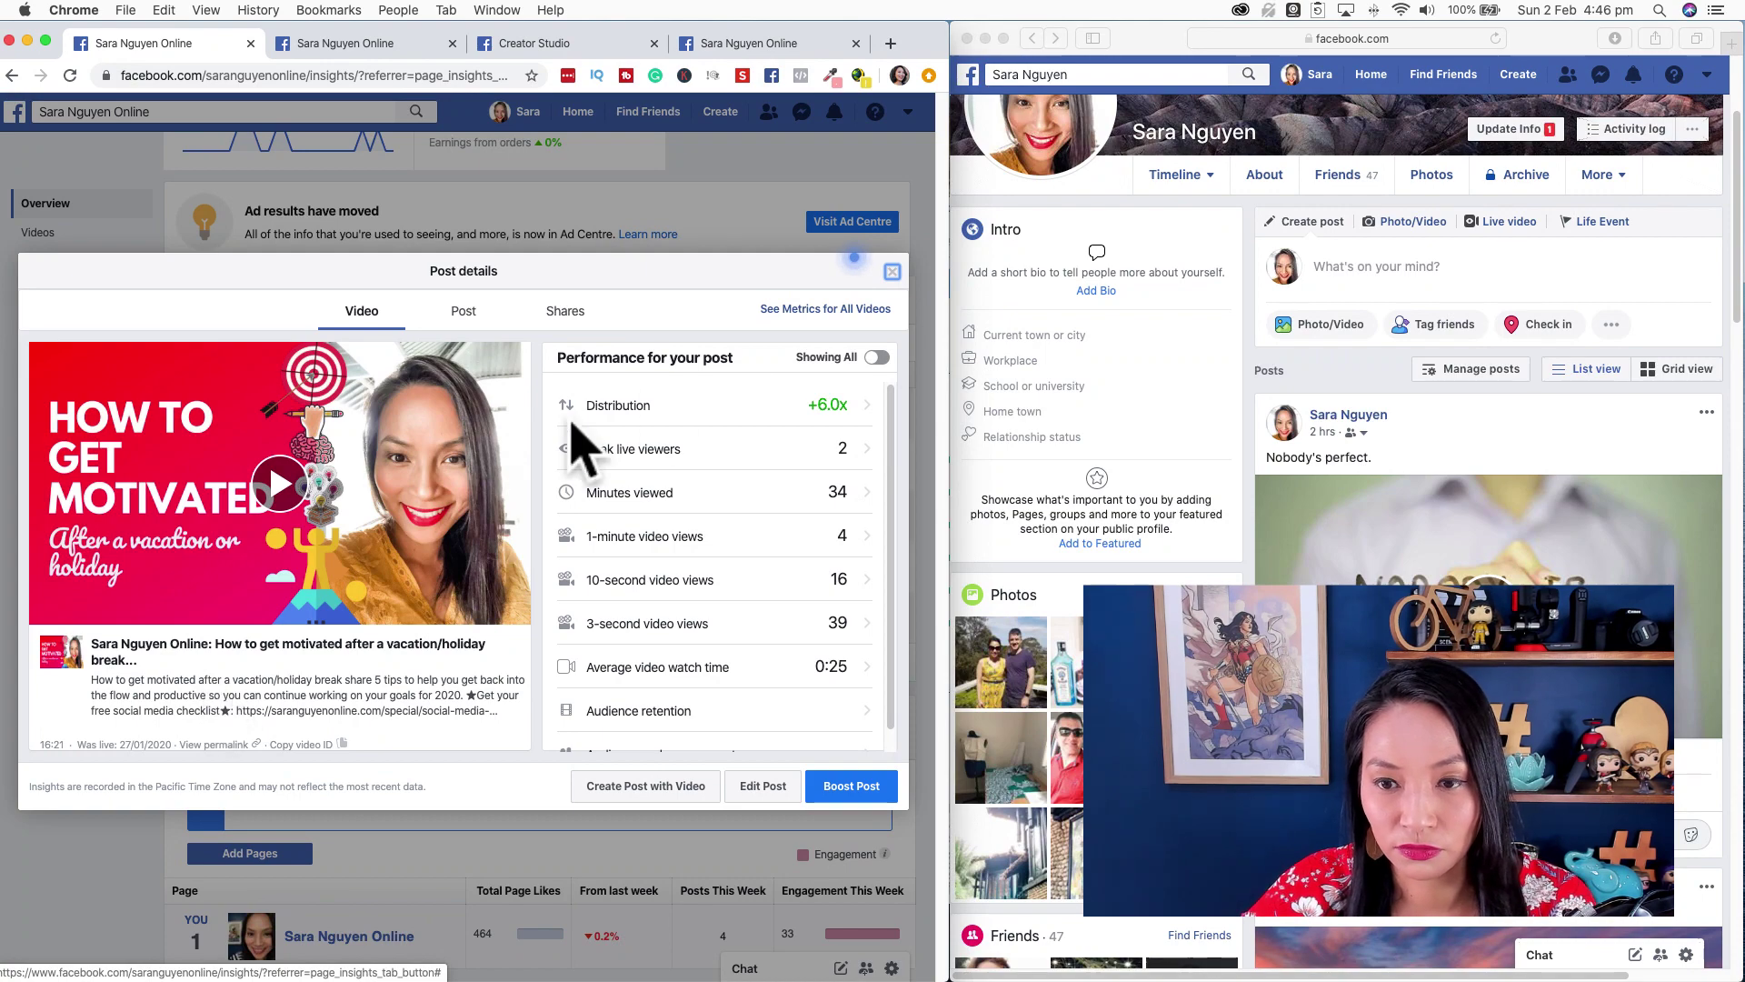
left_click(891, 272)
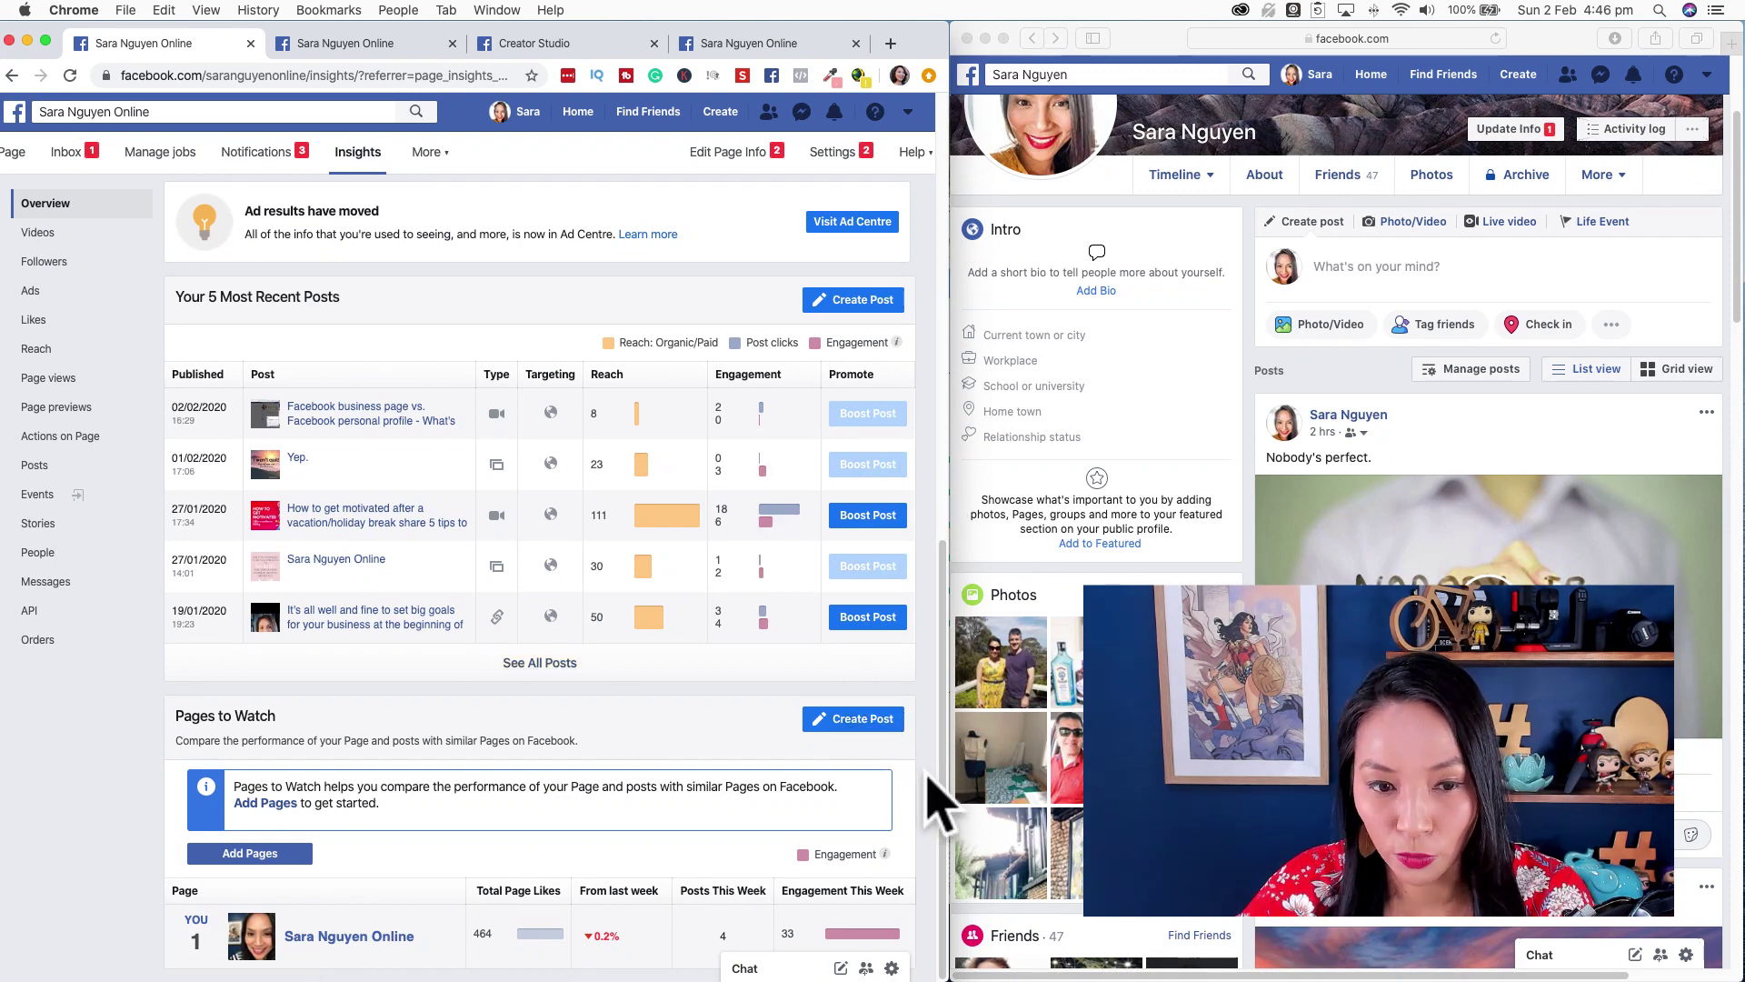
Step: Look back over the Insights overview, from the recent posts to the 28-day page summary
scroll(936, 800, "up", 3)
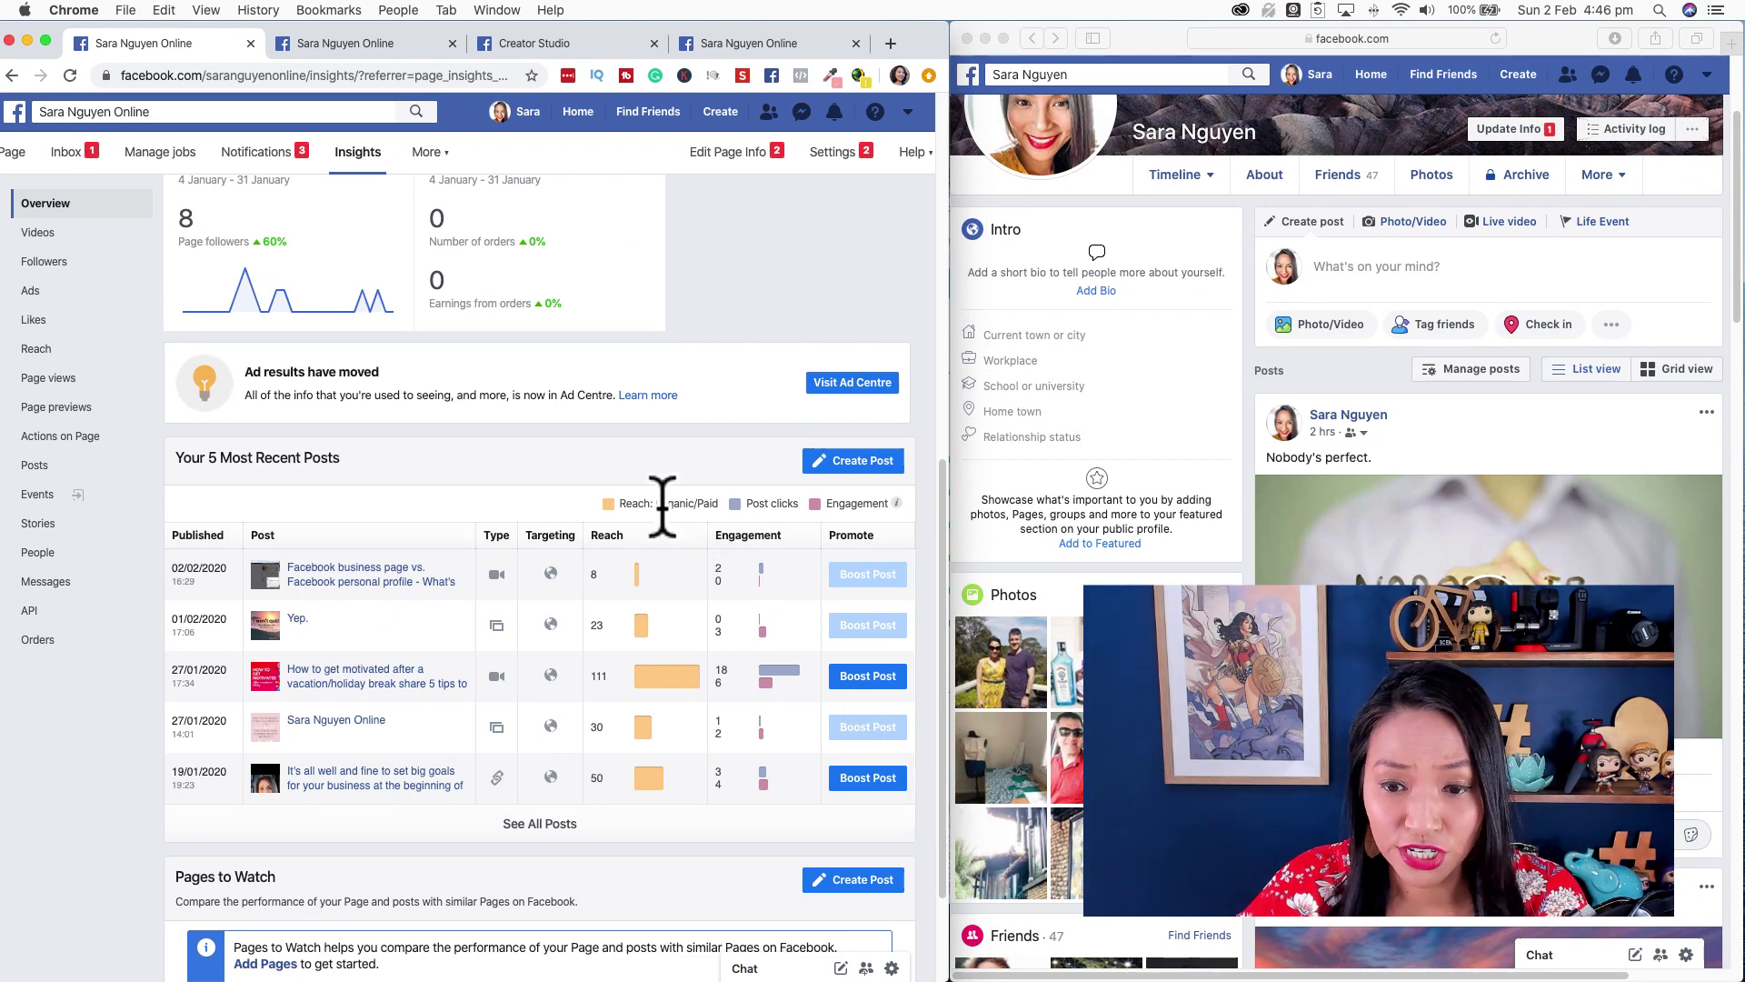
scroll(673, 523, "down", 3)
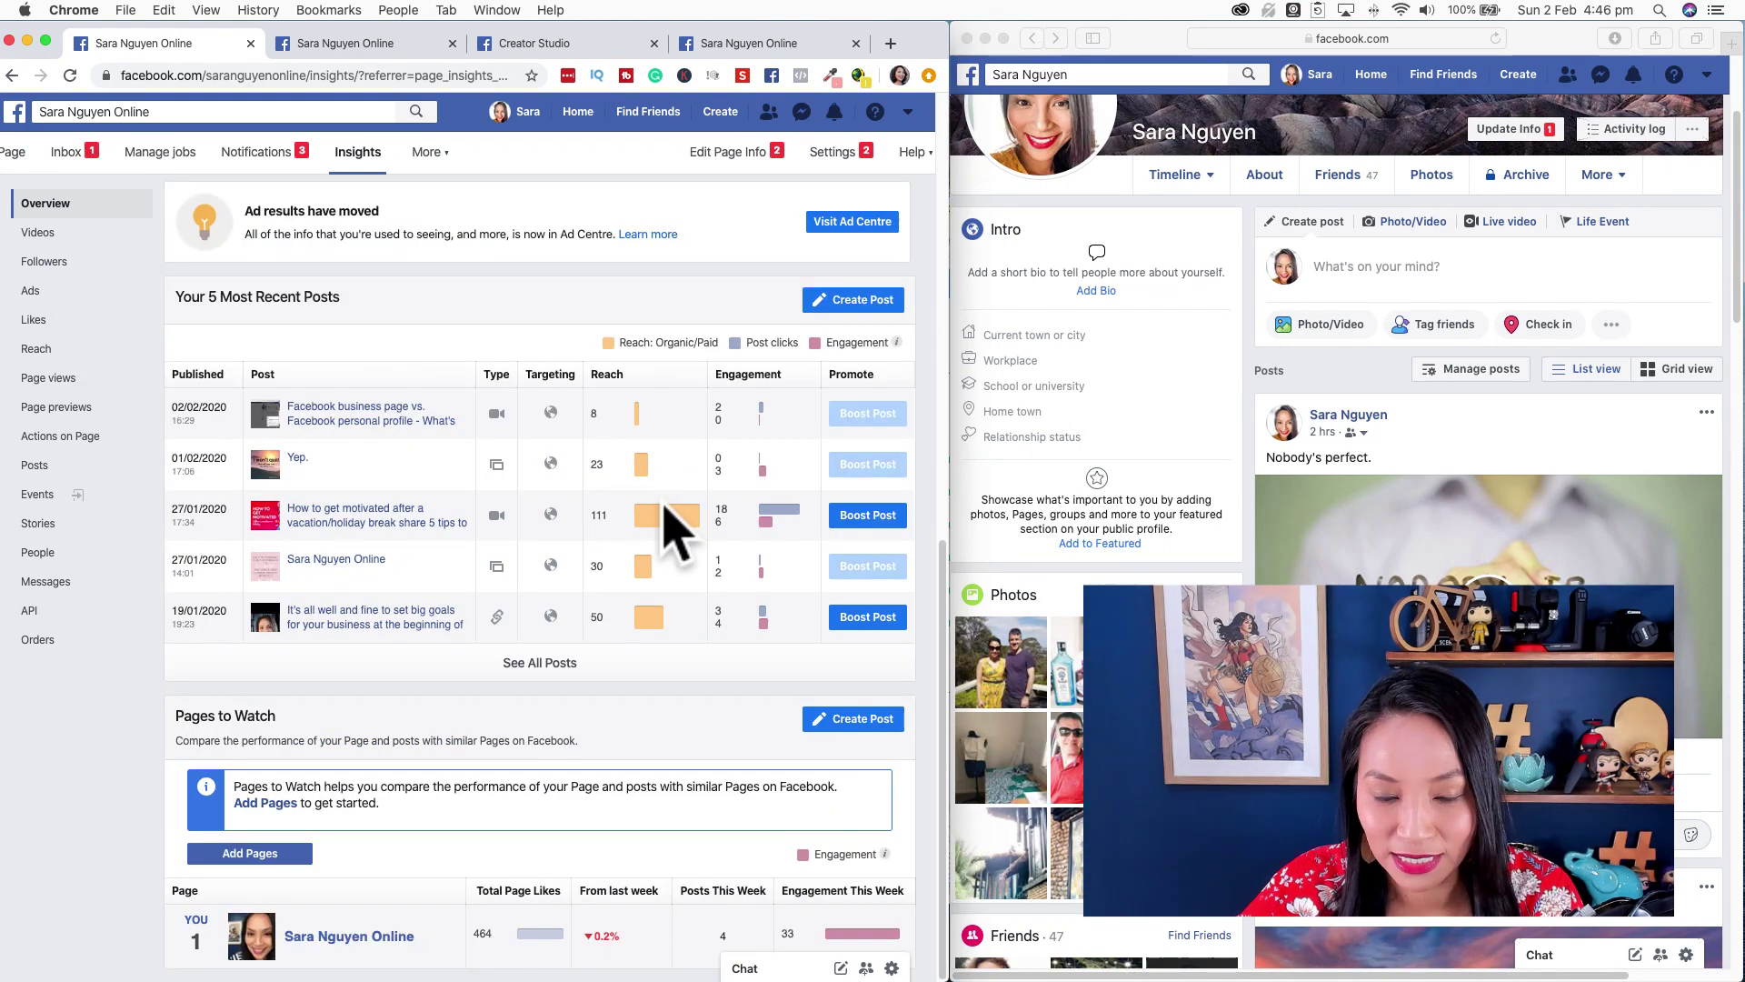
scroll(673, 525, "up", 10)
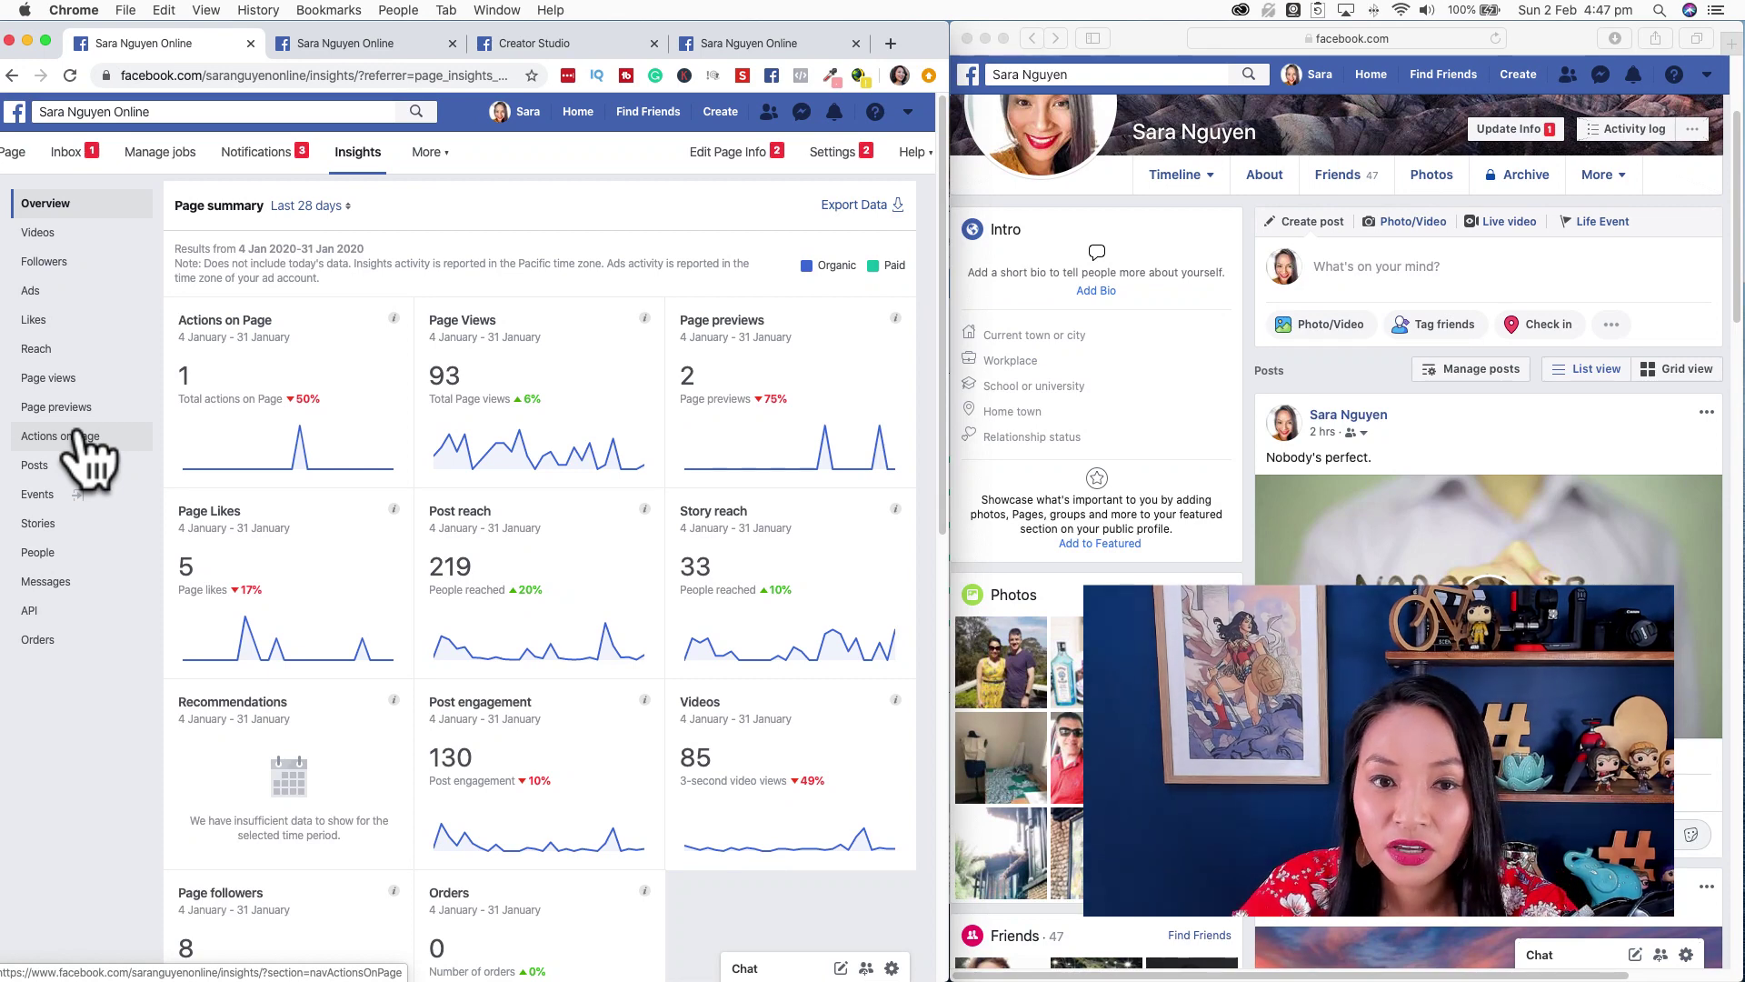
Step: Open the business page's home and compare the reach and engagement information under its posts with the personal profile's posts
left_click(15, 154)
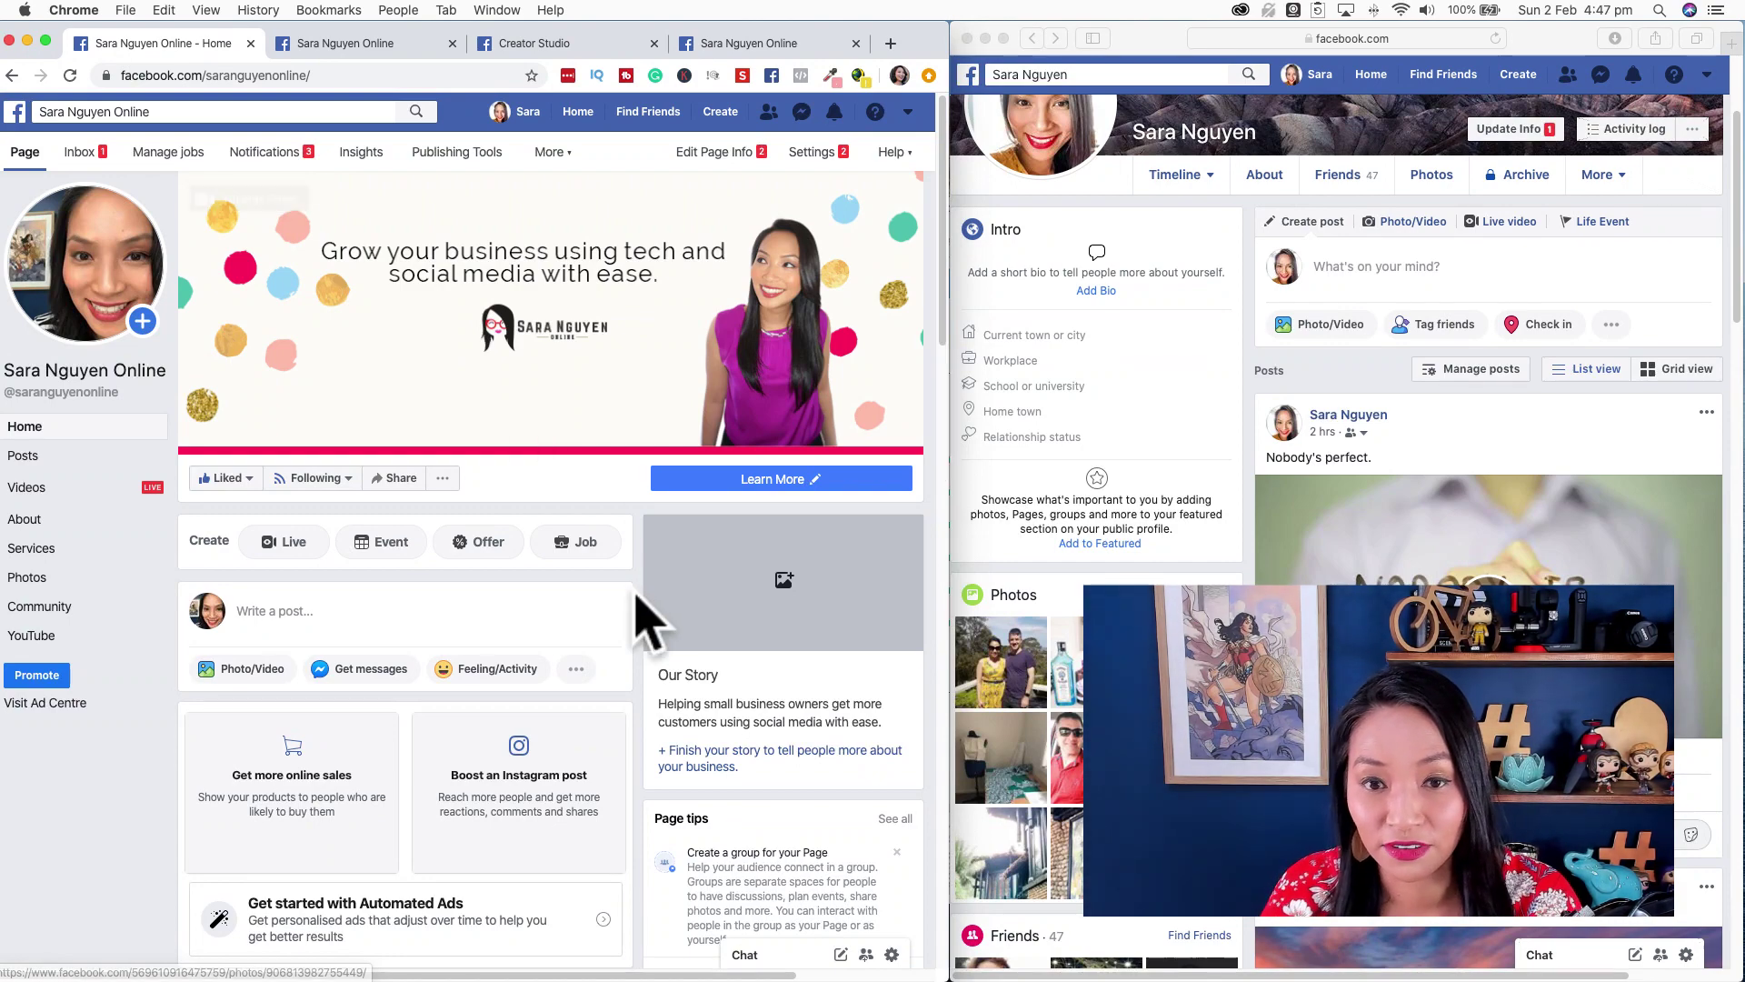
scroll(636, 600, "down", 2)
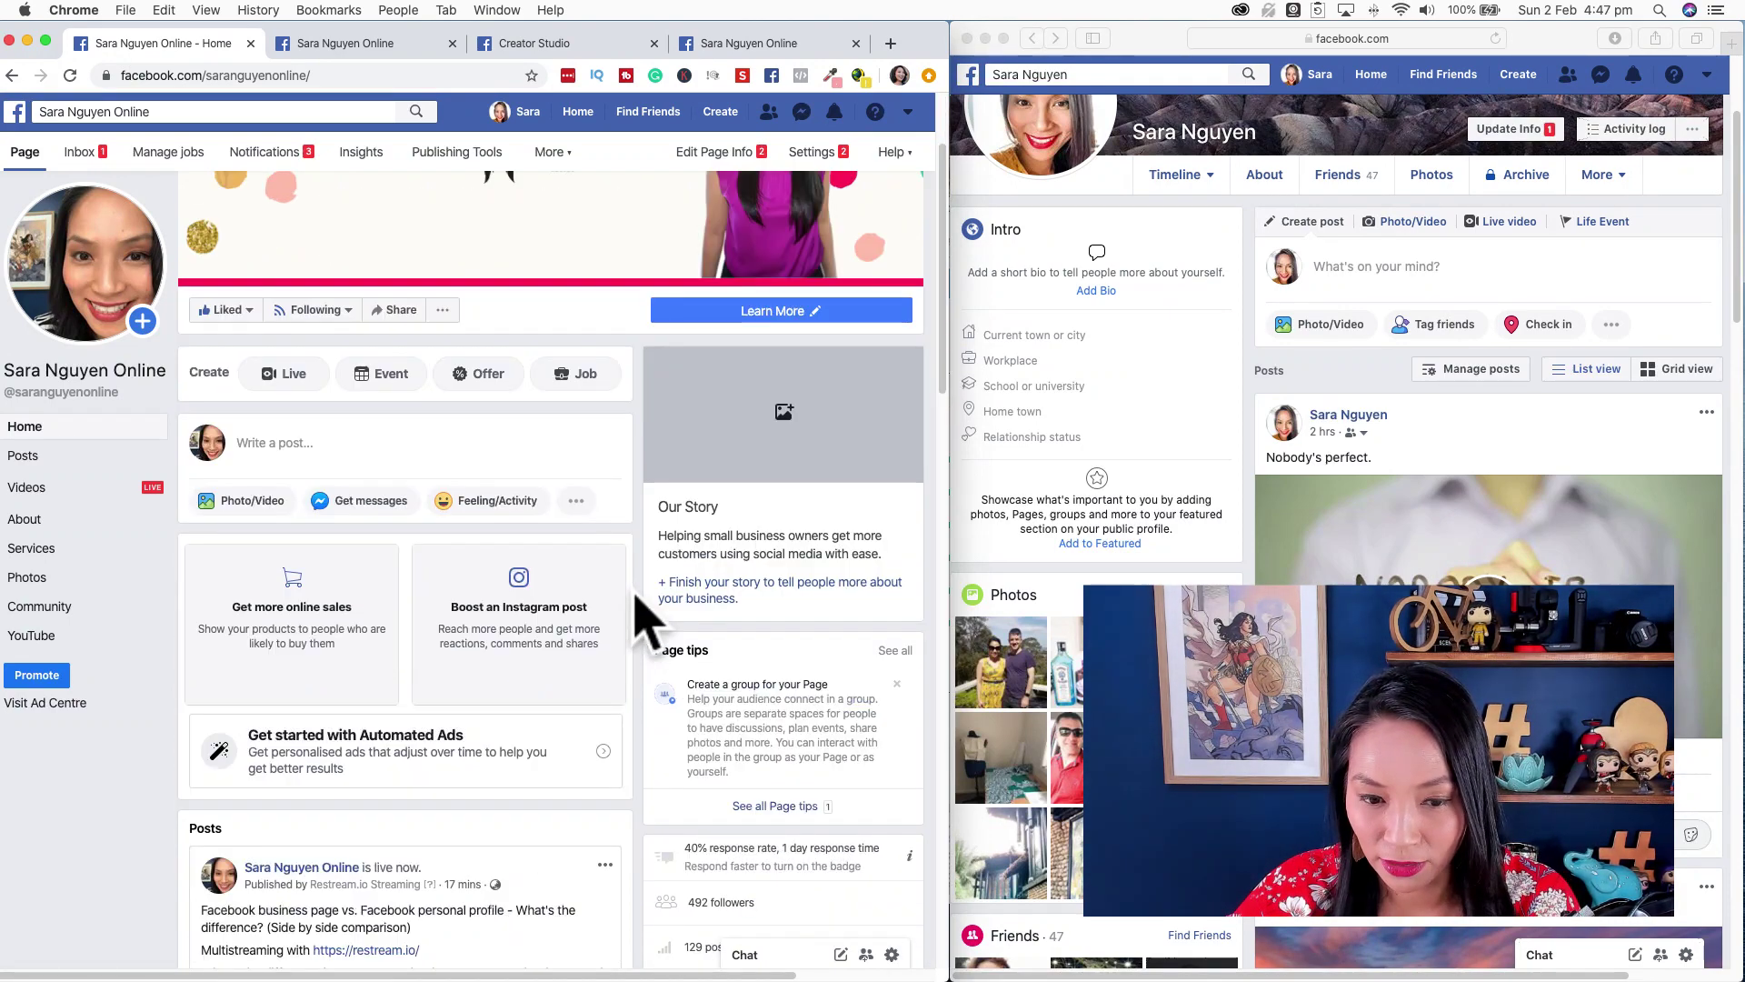
scroll(647, 618, "down", 7)
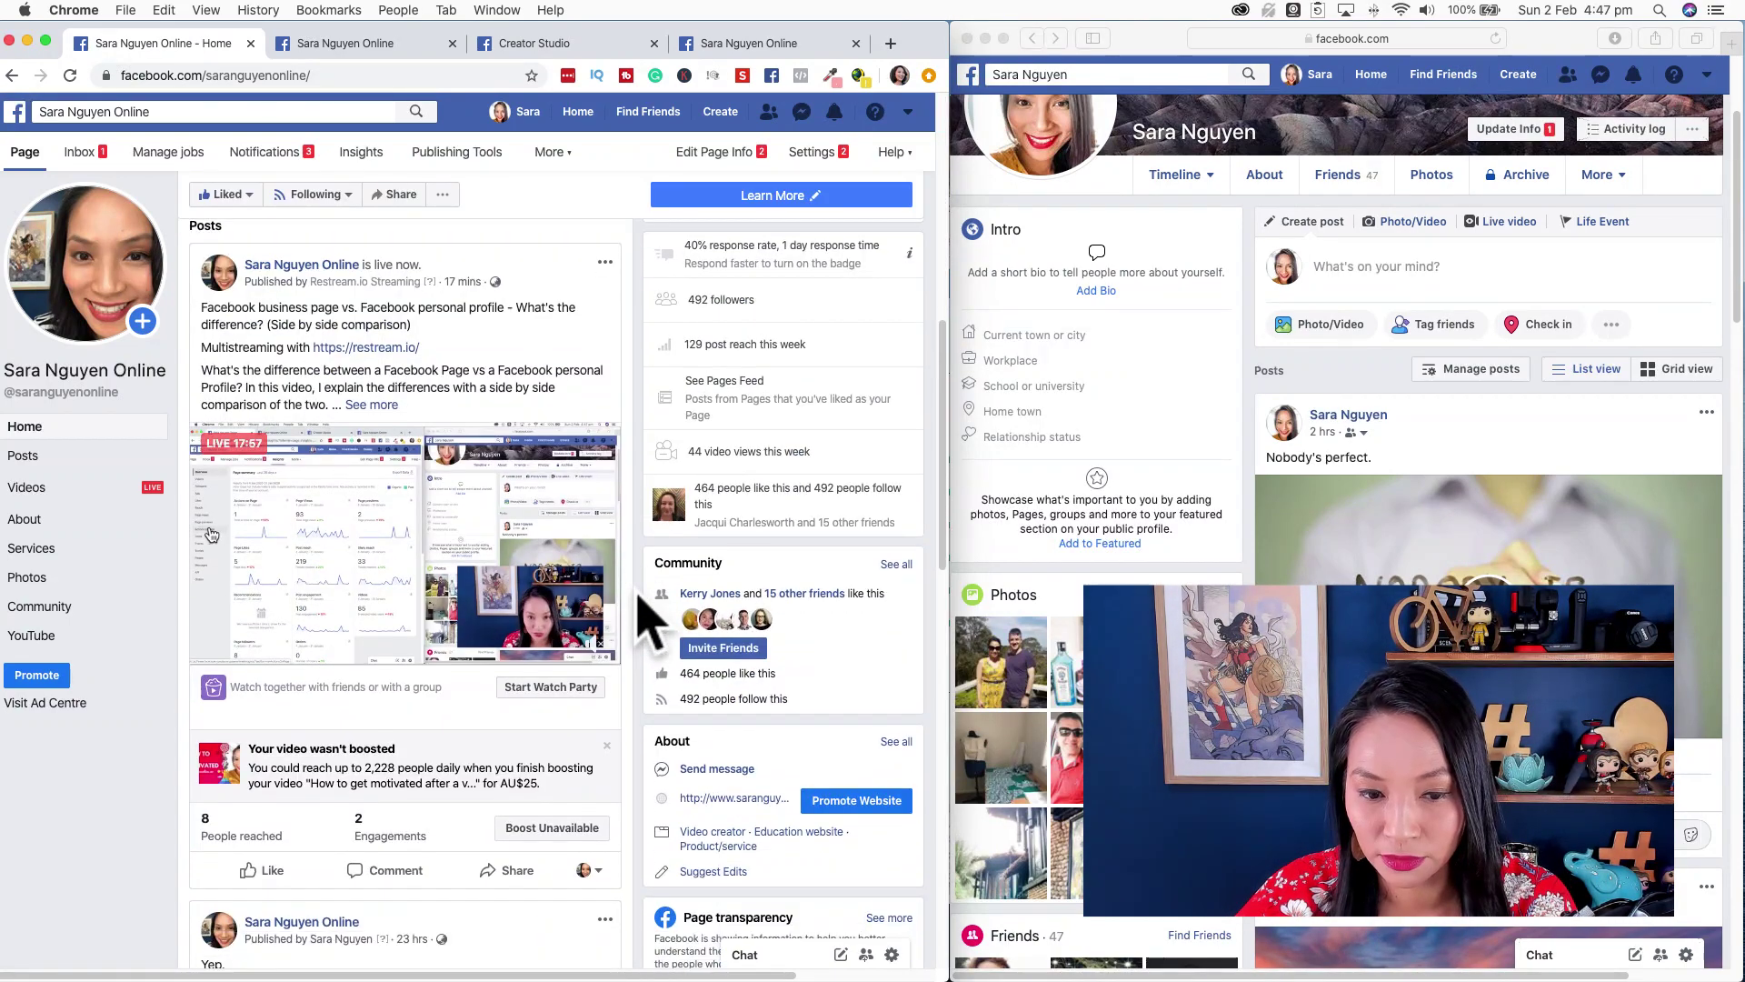
scroll(639, 595, "down", 3)
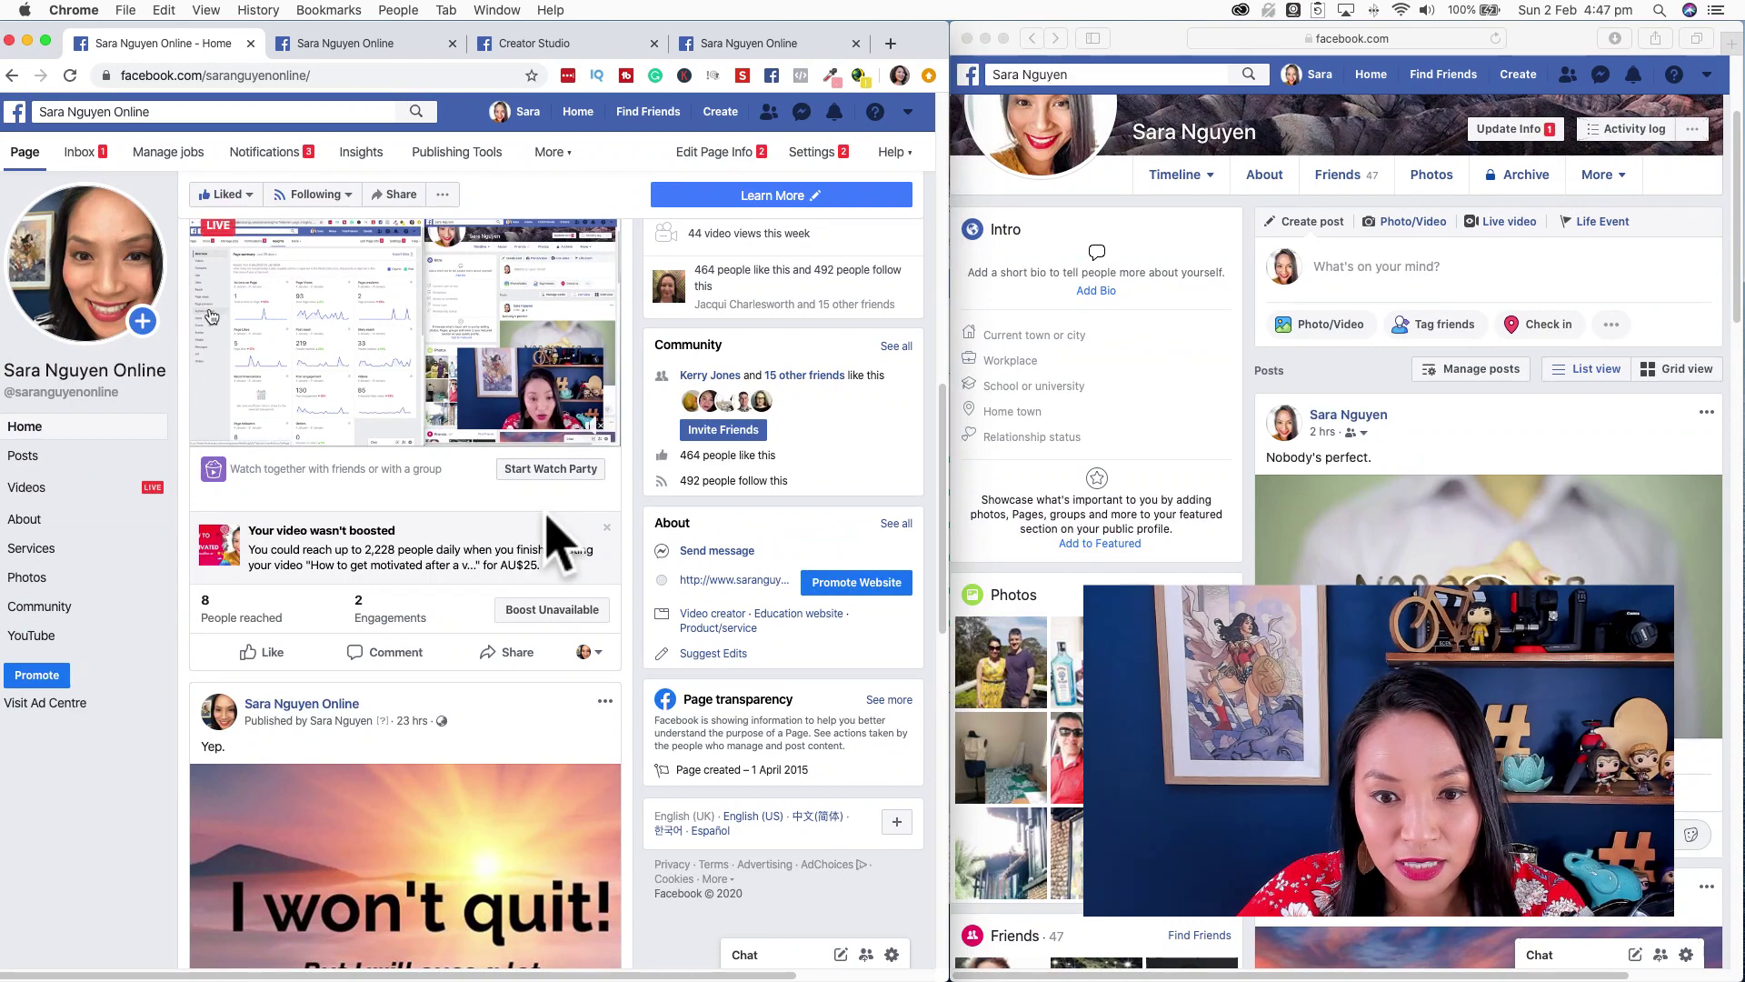
scroll(550, 520, "up", 1)
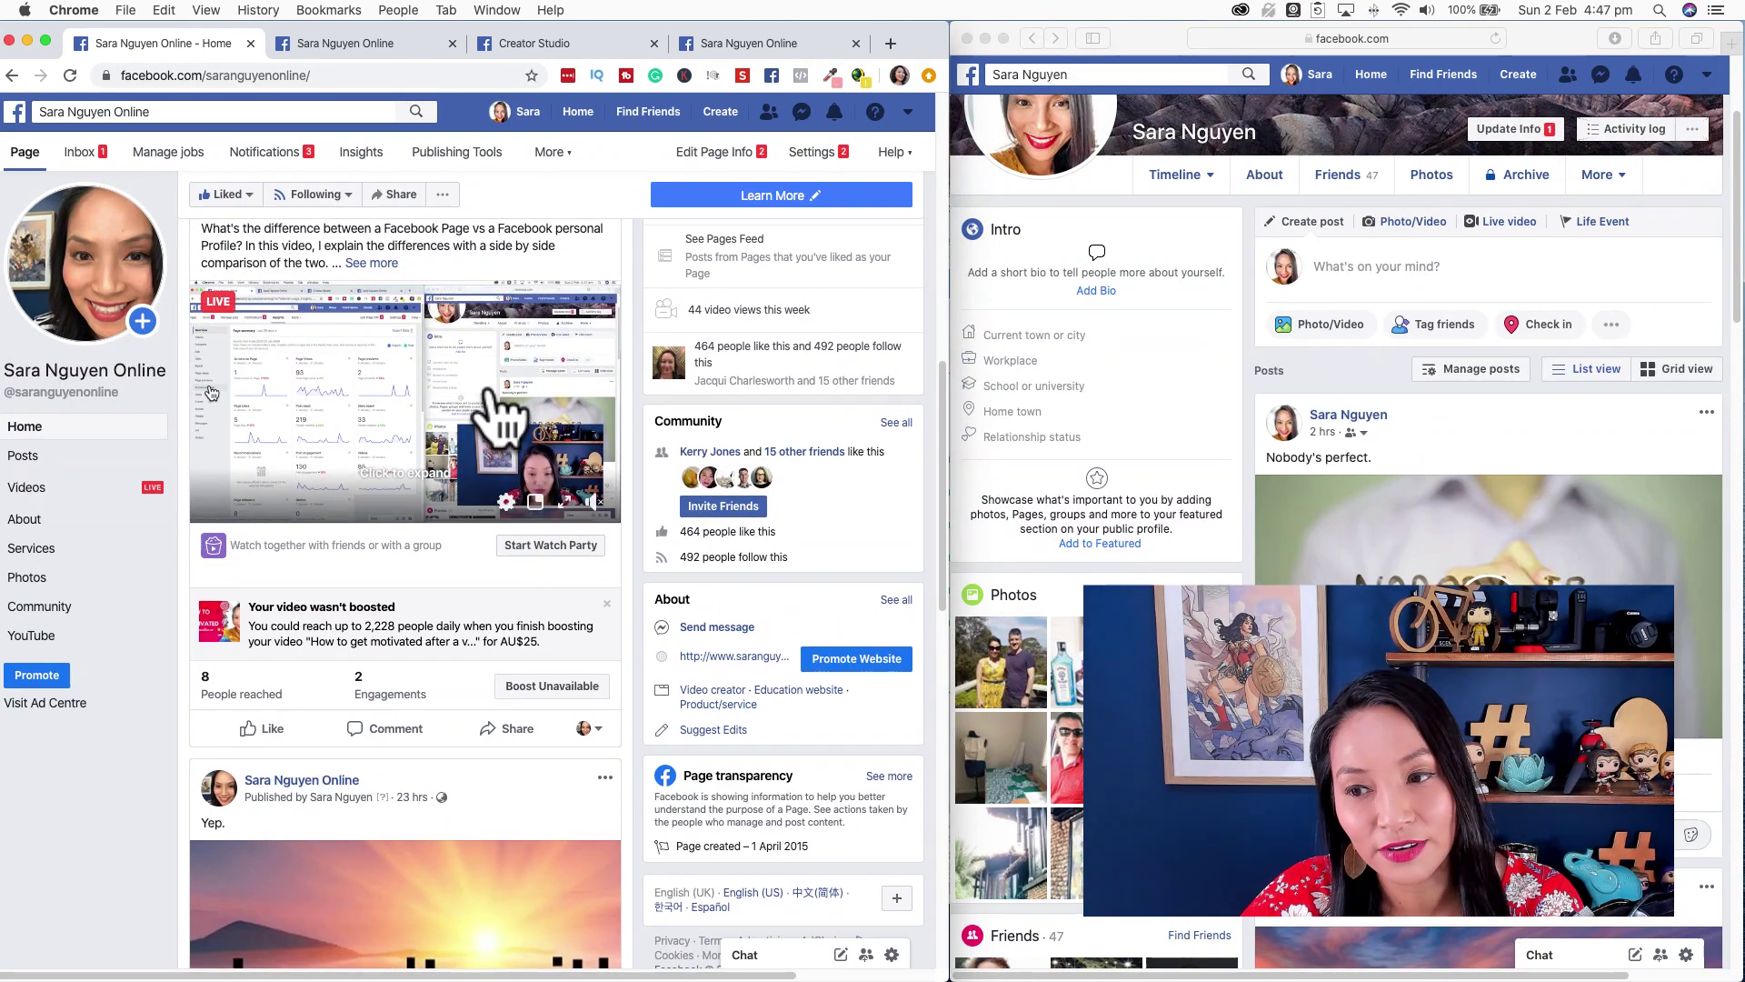
scroll(491, 391, "down", 3)
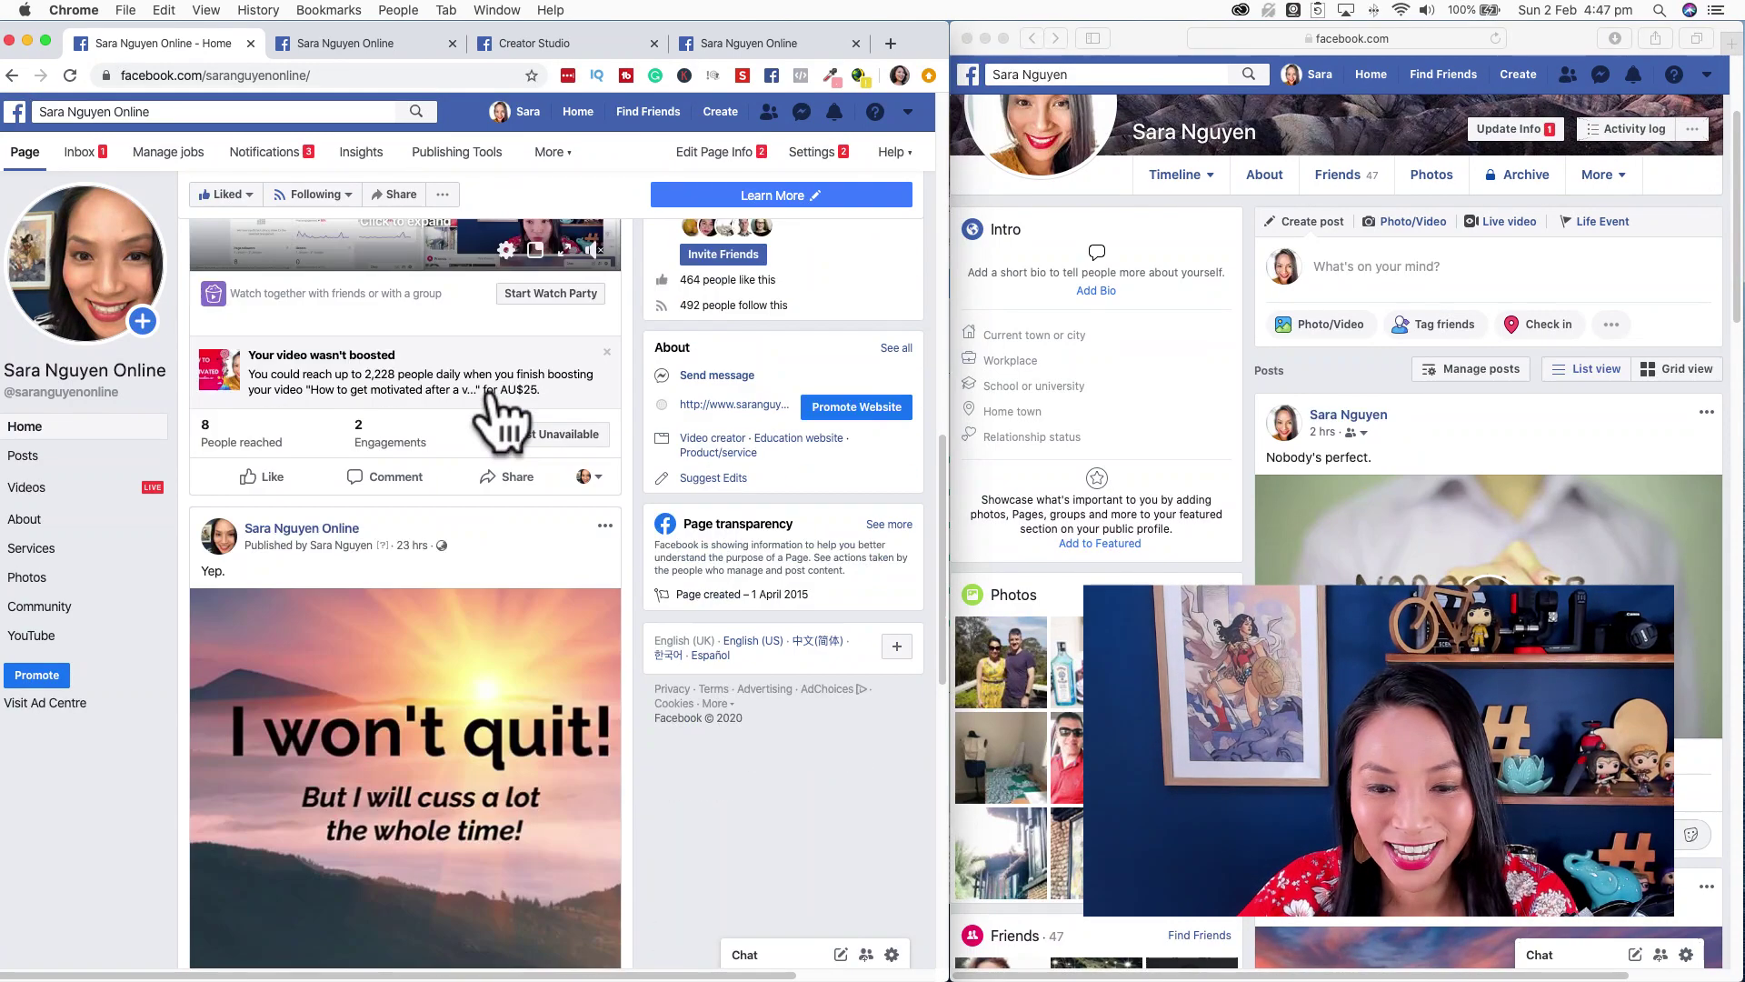
scroll(565, 584, "down", 3)
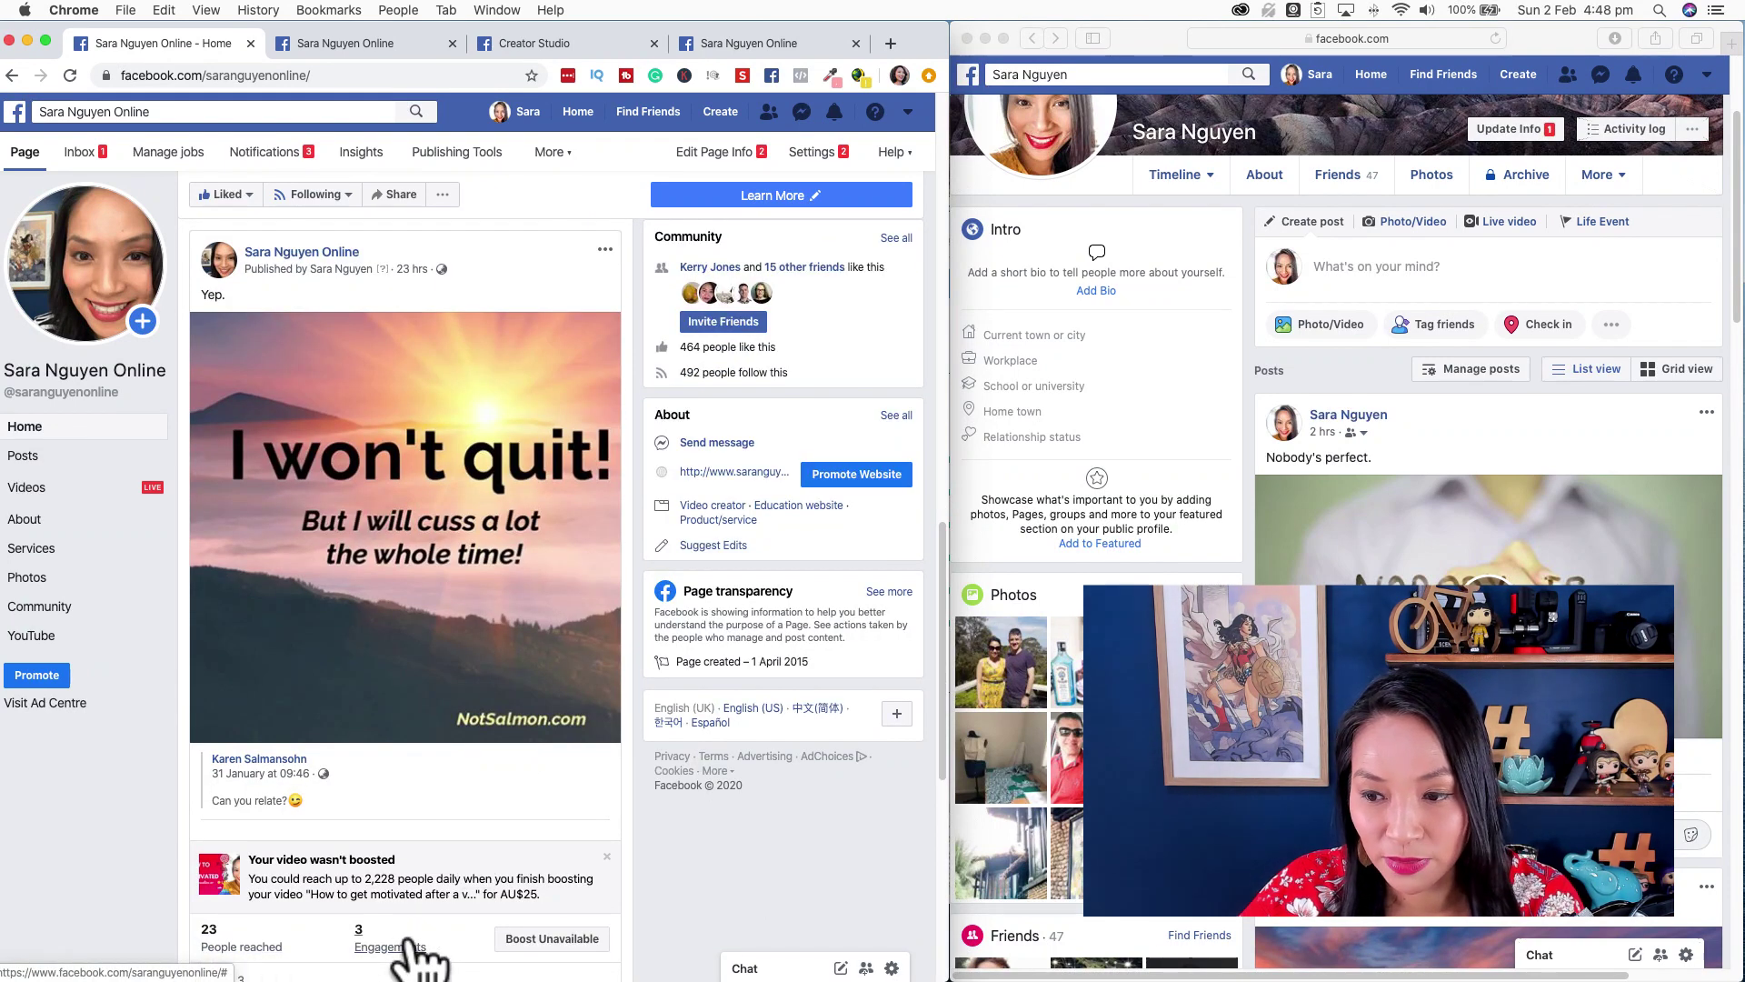
scroll(1689, 718, "down", 2)
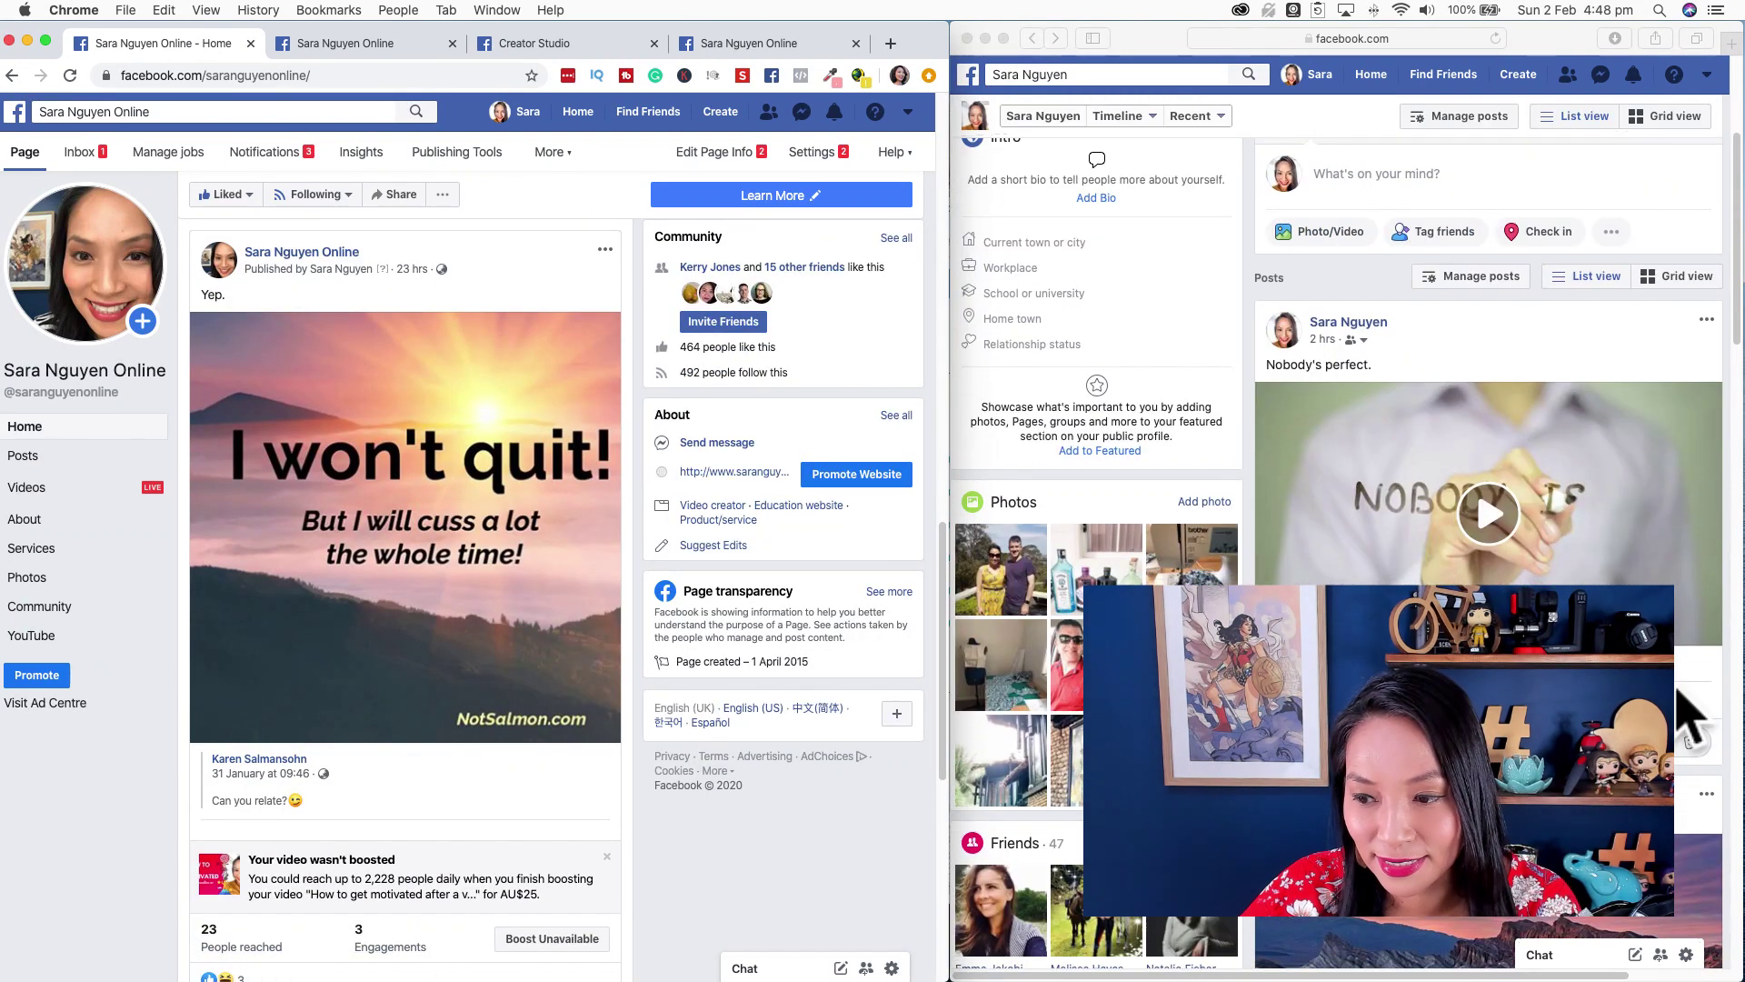
scroll(709, 709, "down", 3)
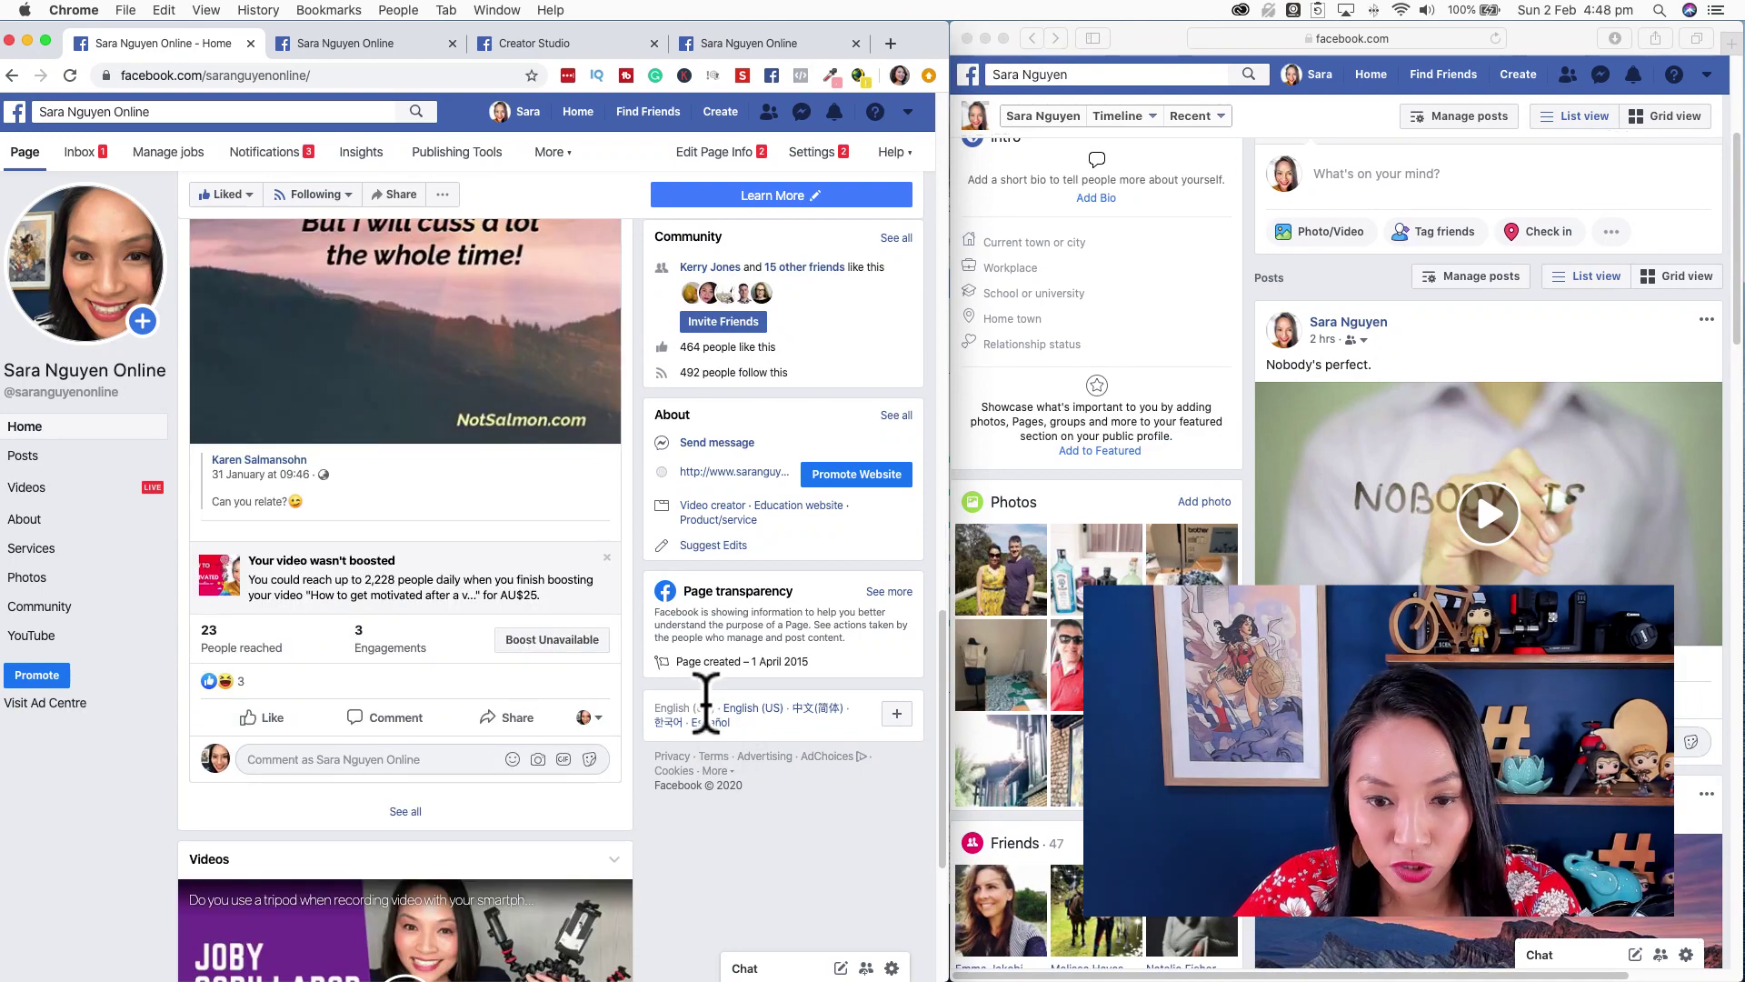
scroll(709, 718, "down", 3)
scroll(636, 708, "up", 2)
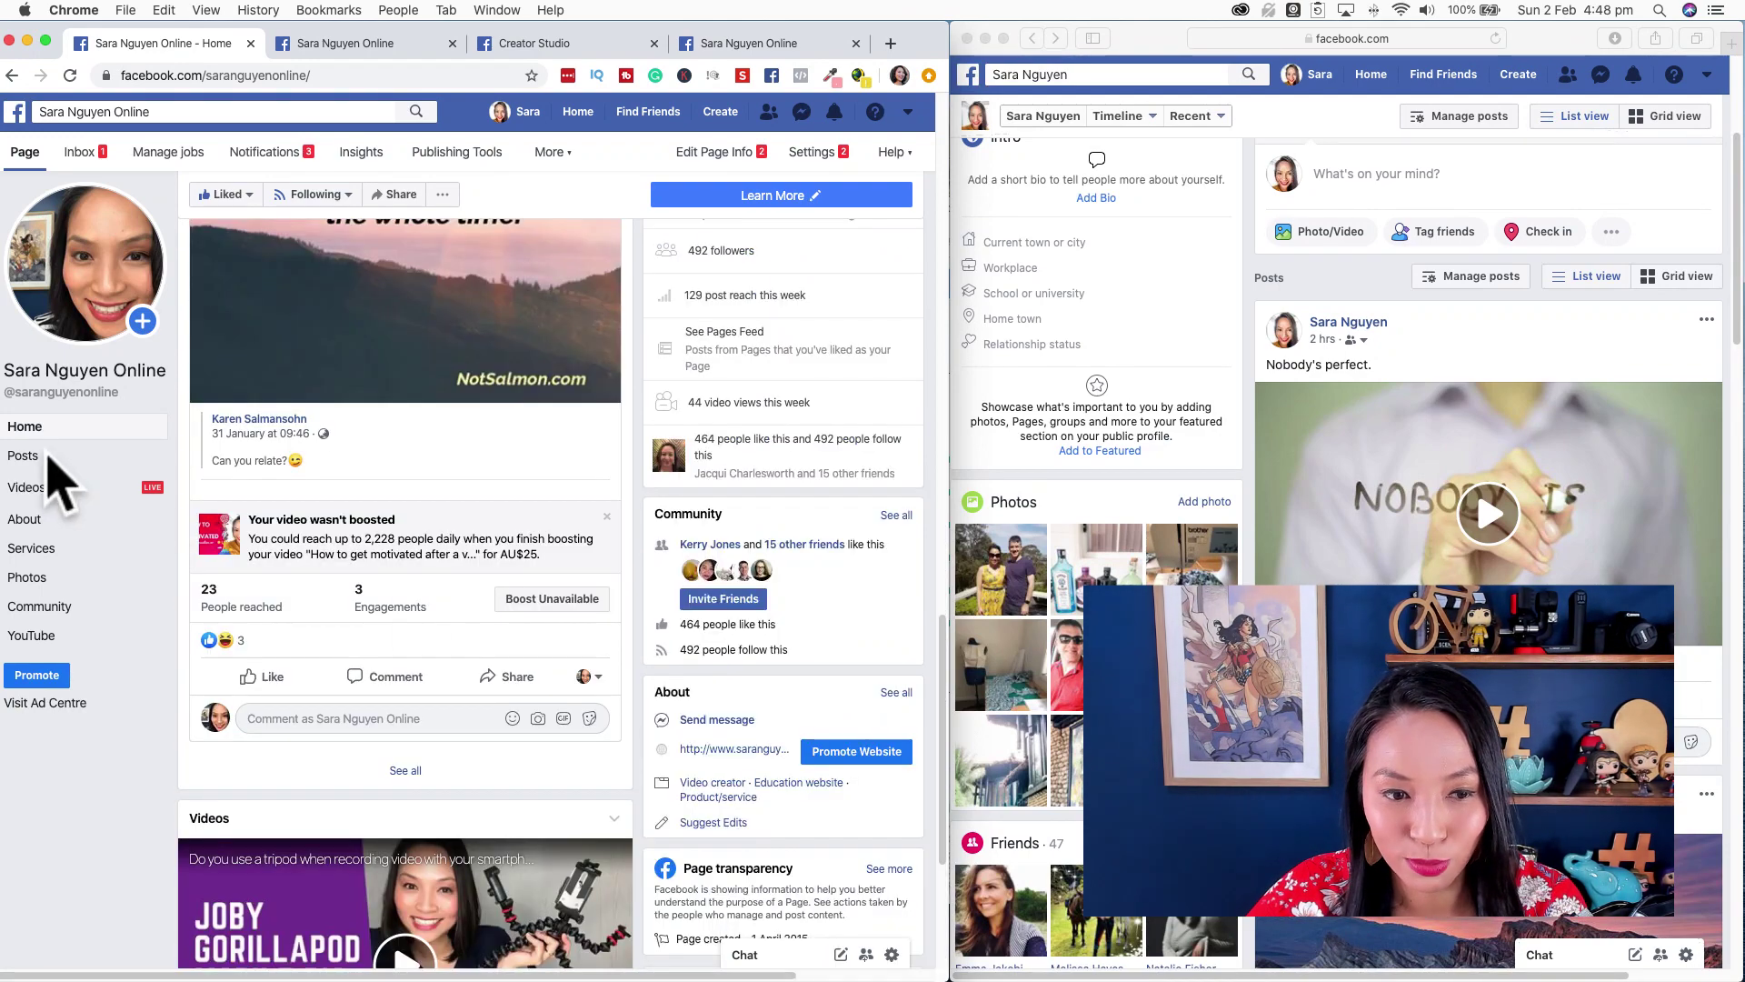
Step: Open the business page's Posts section and find the 27 January live video about getting motivated after a holiday break
left_click(40, 457)
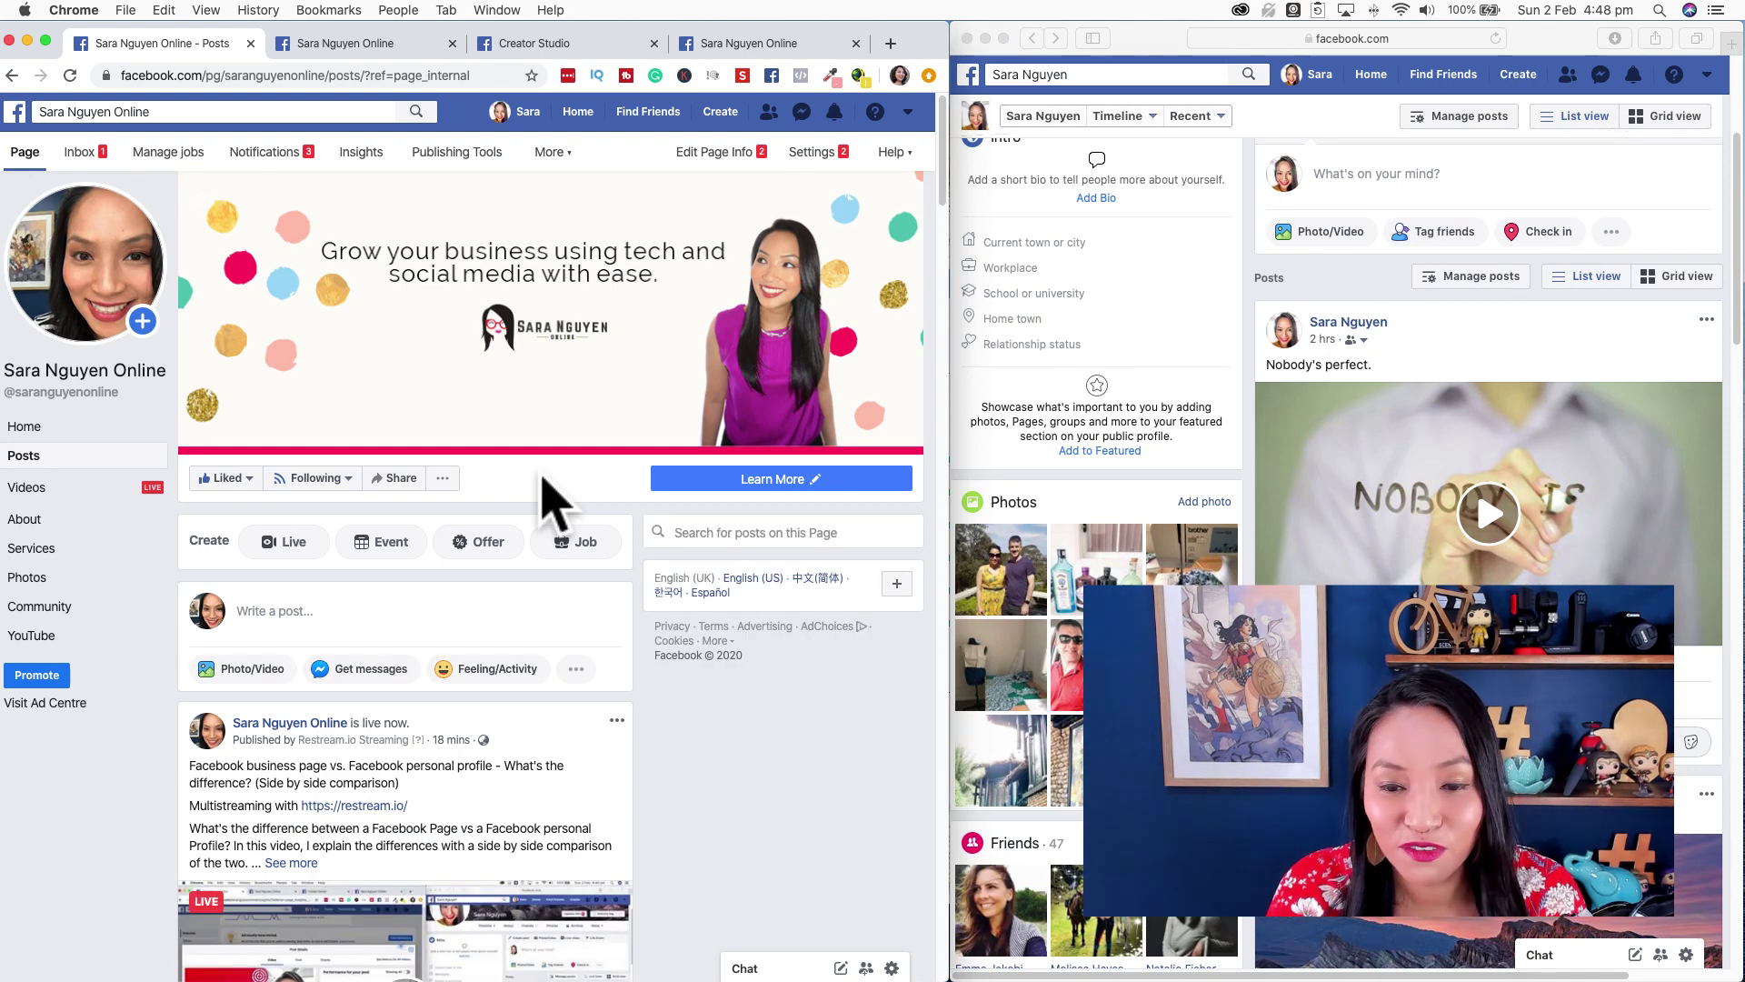
scroll(649, 559, "down", 5)
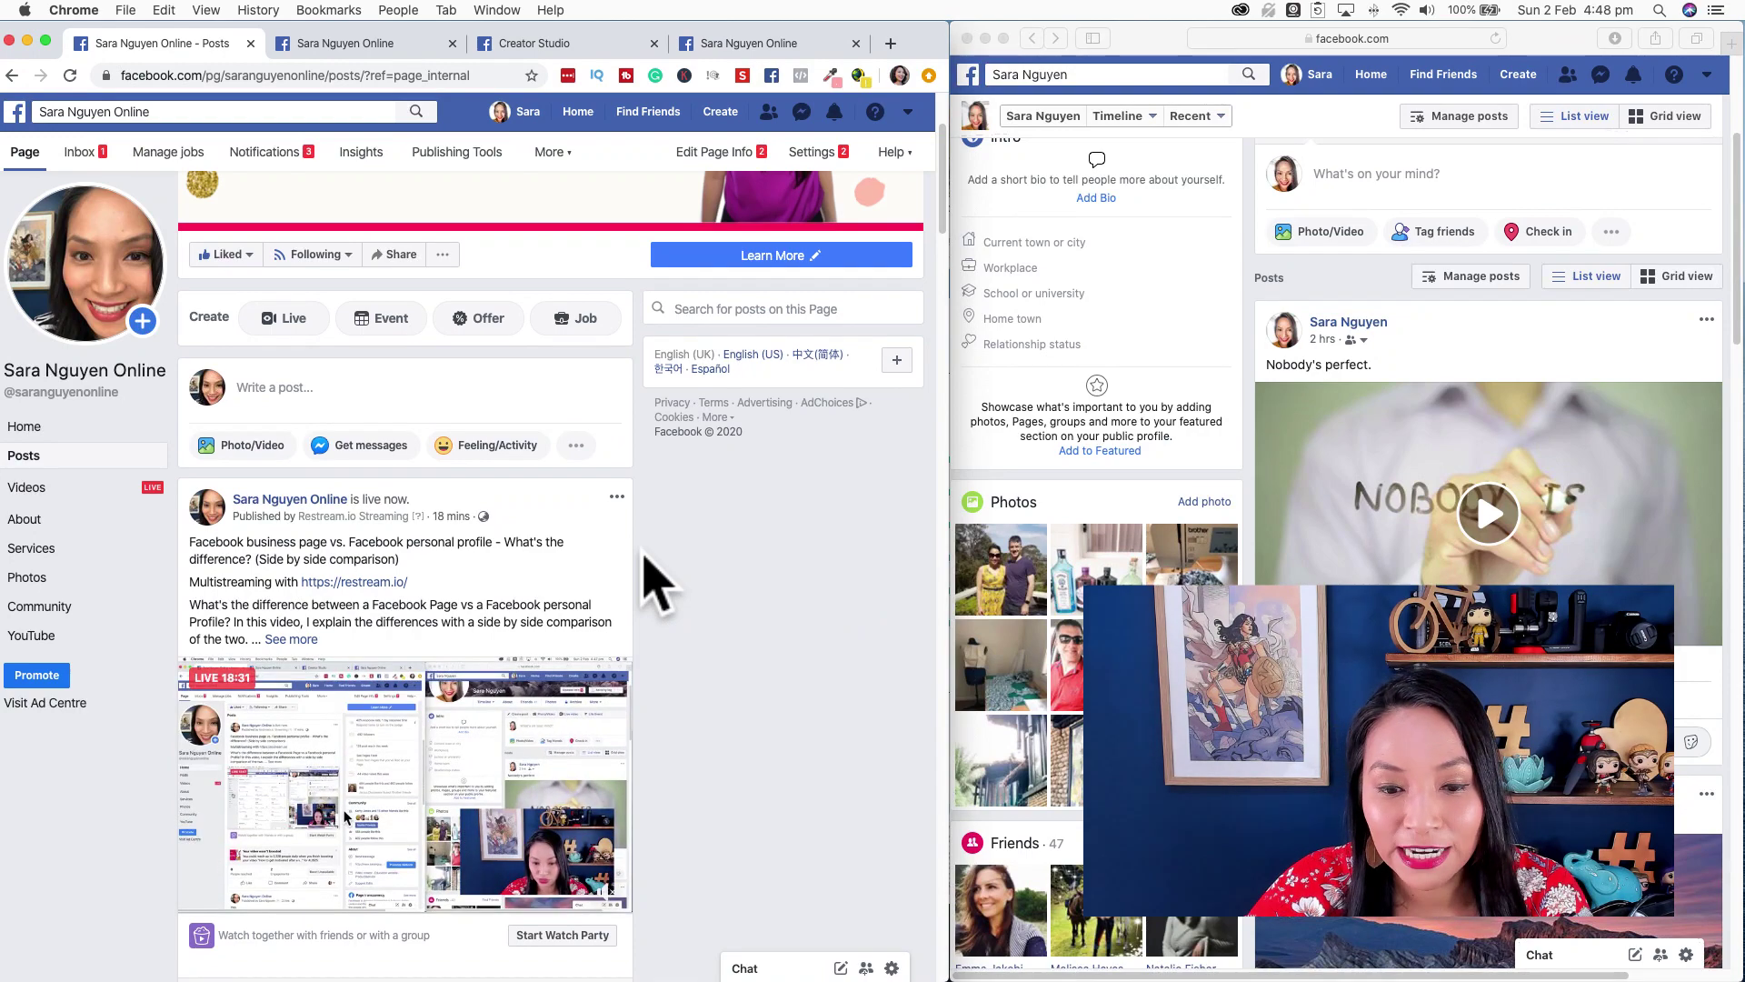
scroll(643, 576, "down", 5)
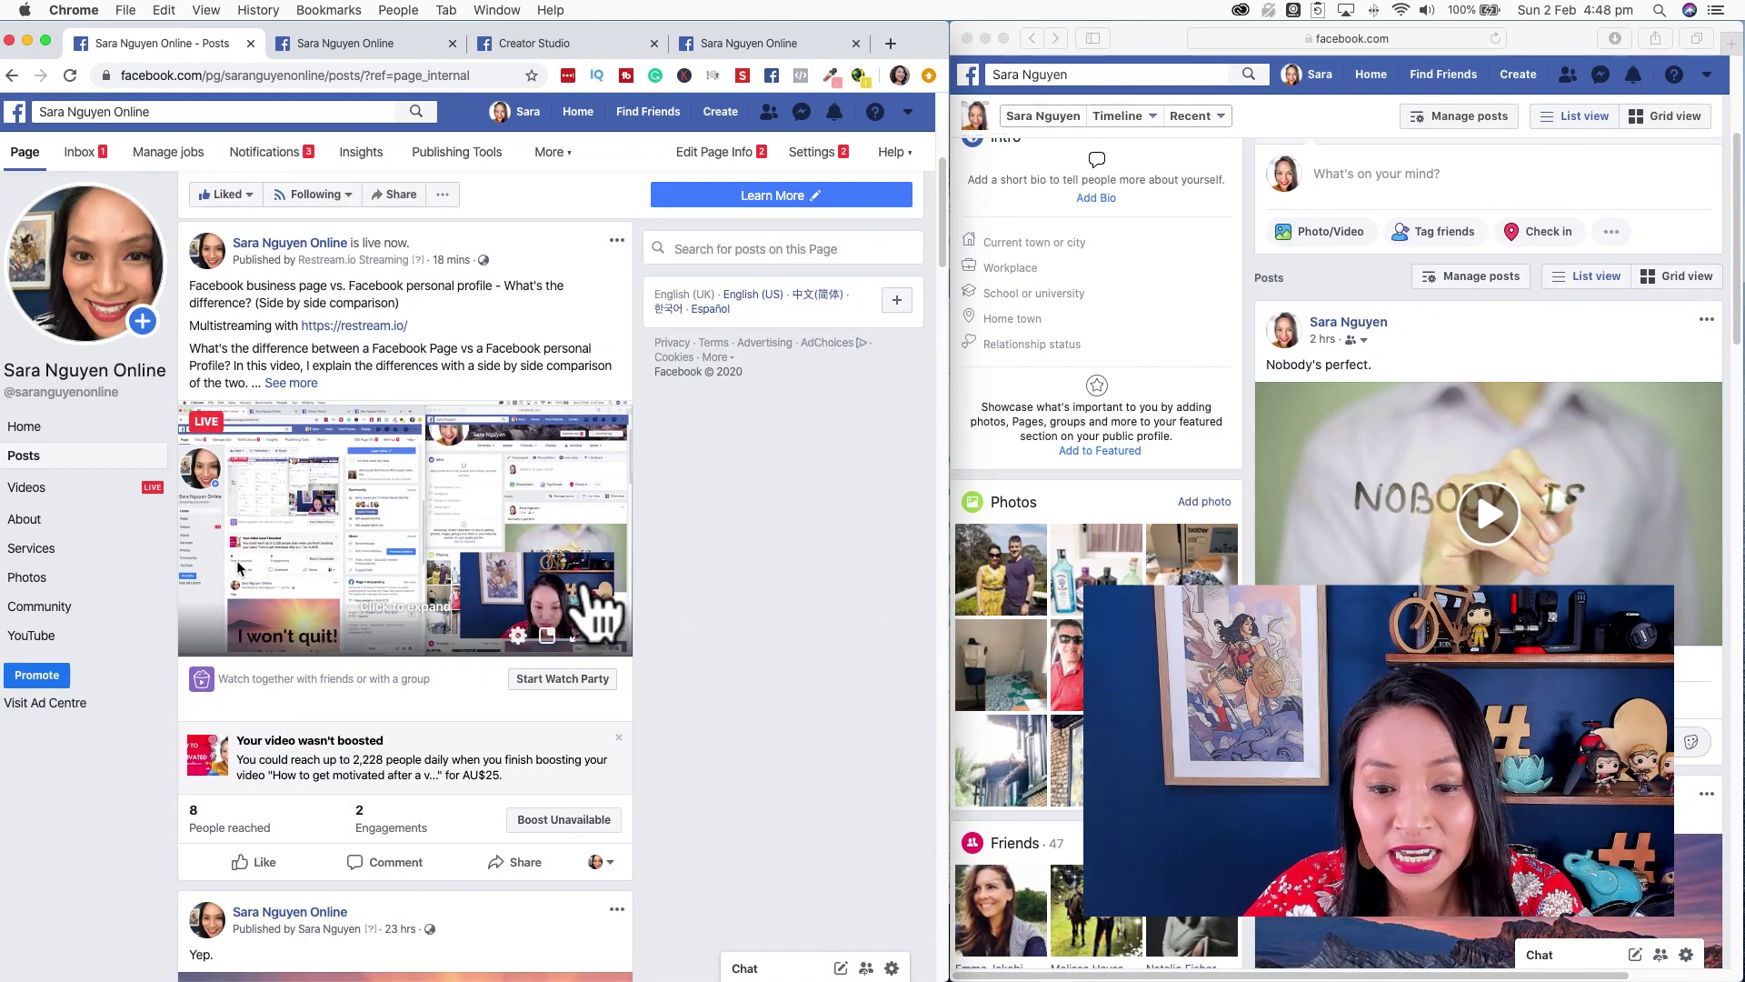
scroll(732, 654, "down", 5)
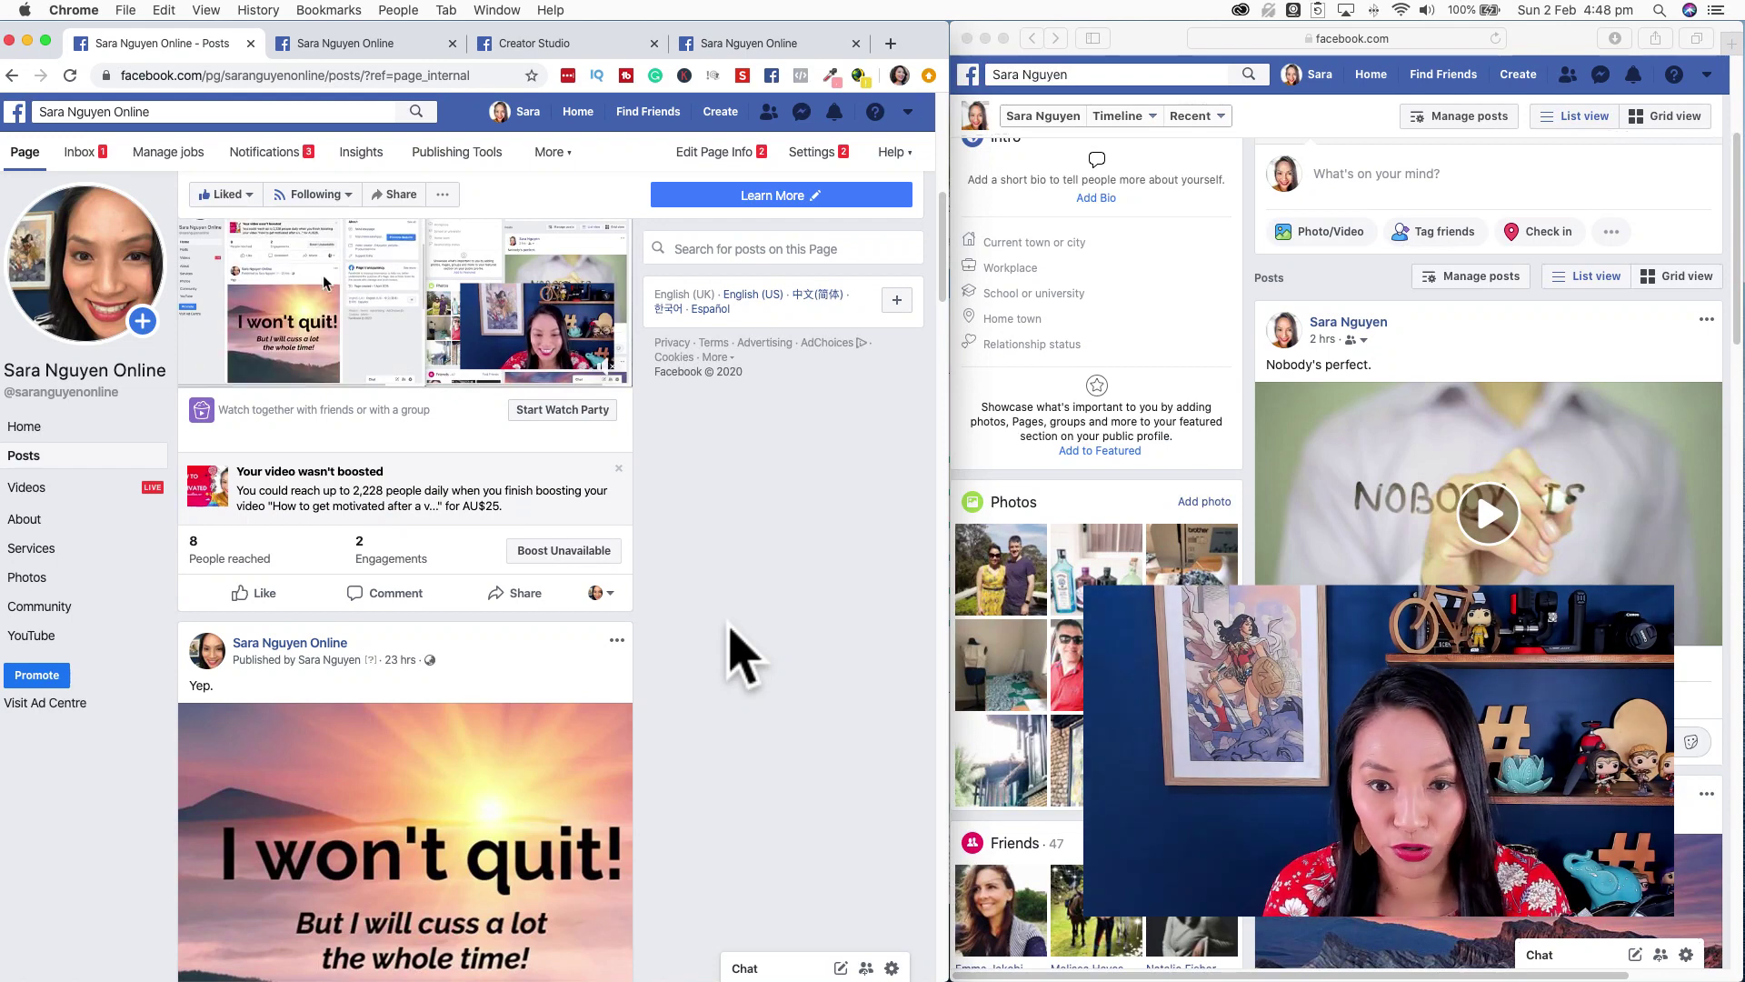
scroll(741, 629, "down", 3)
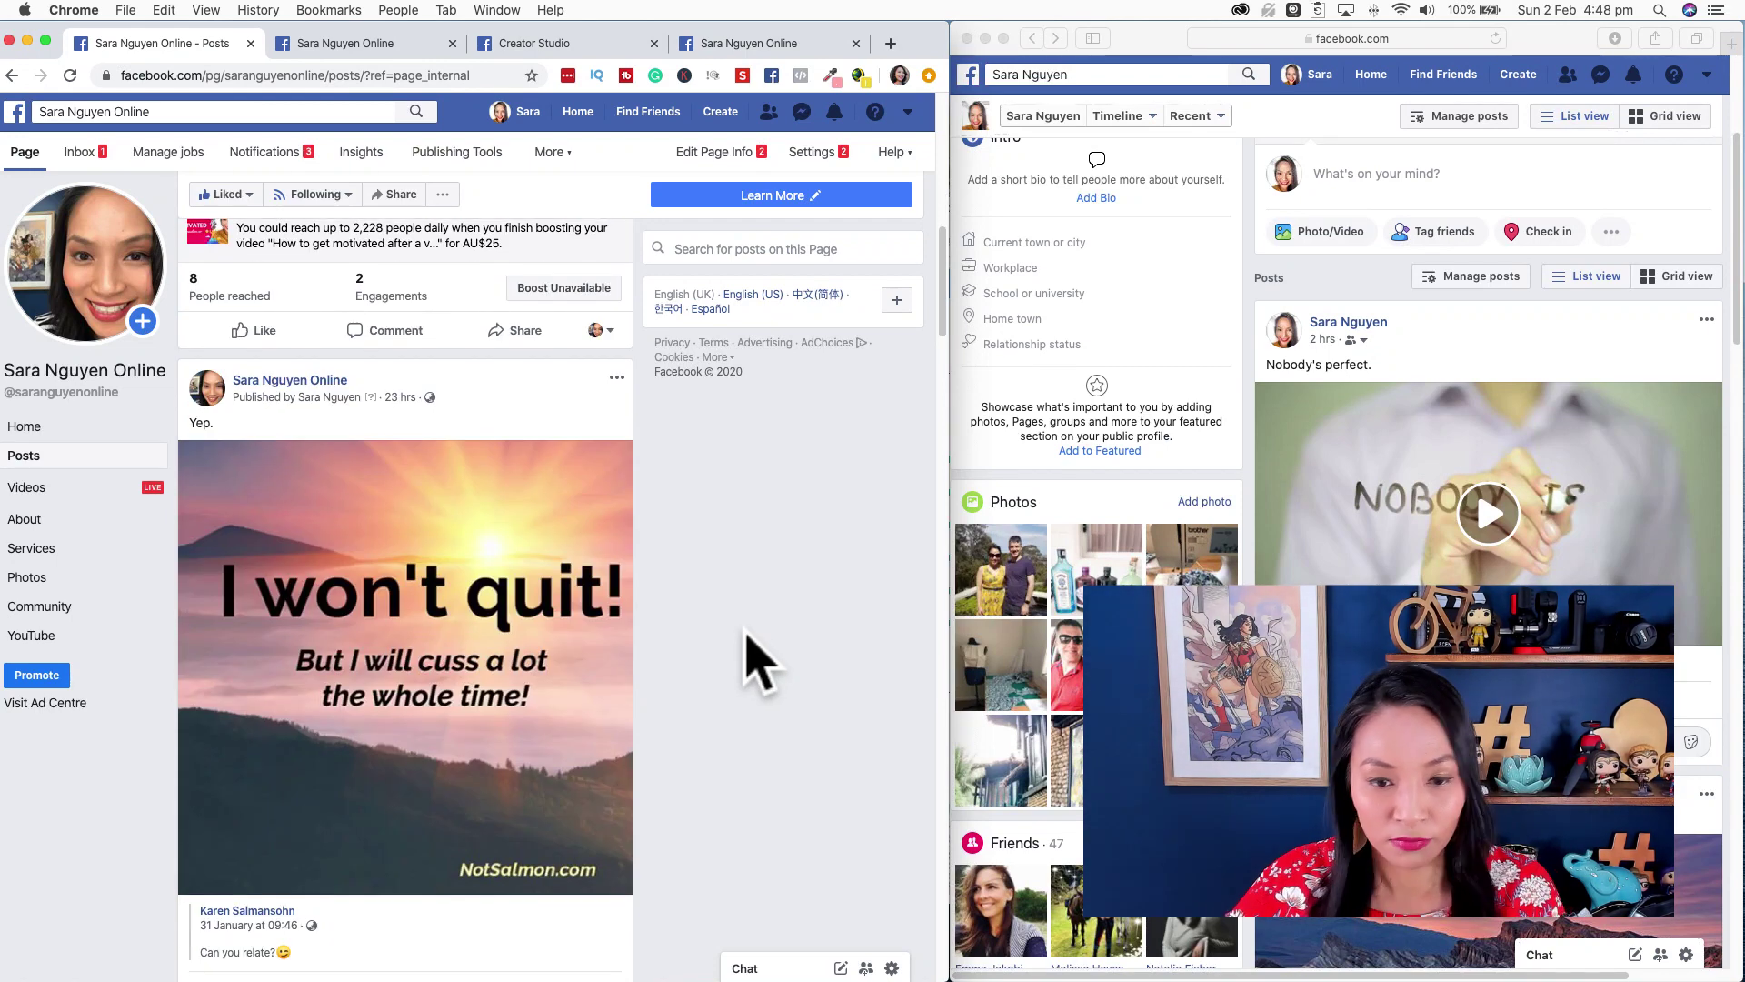
scroll(759, 658, "down", 3)
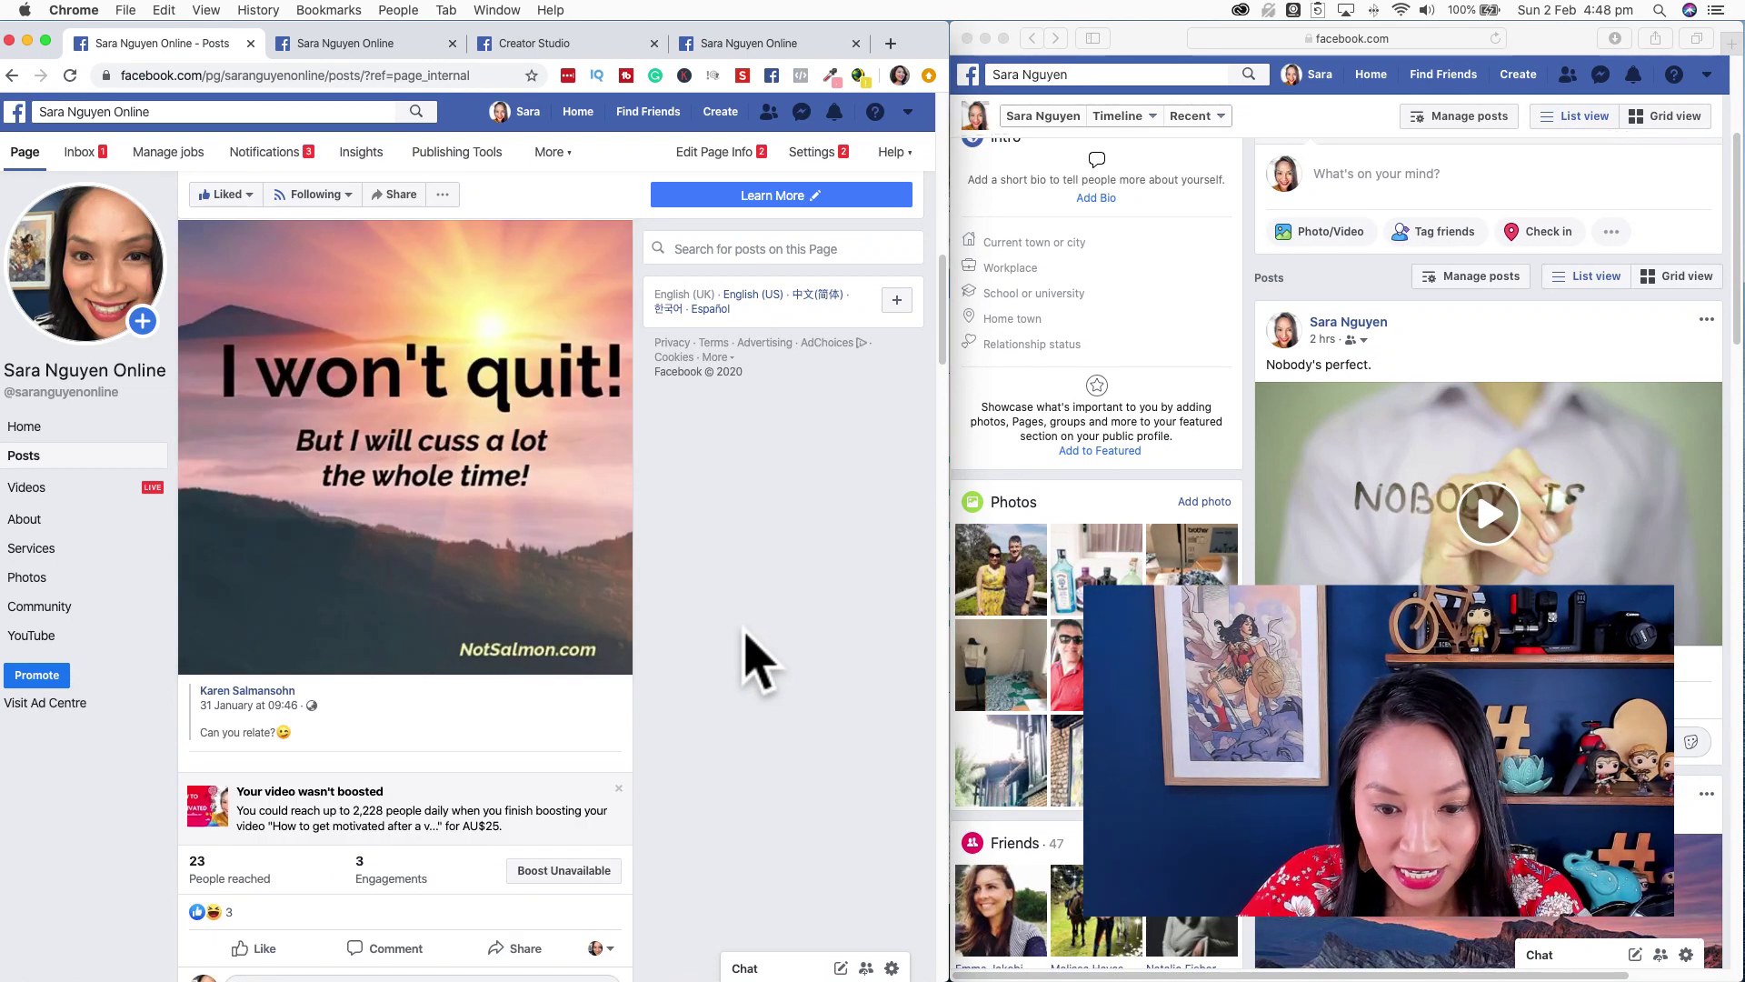
scroll(759, 659, "down", 10)
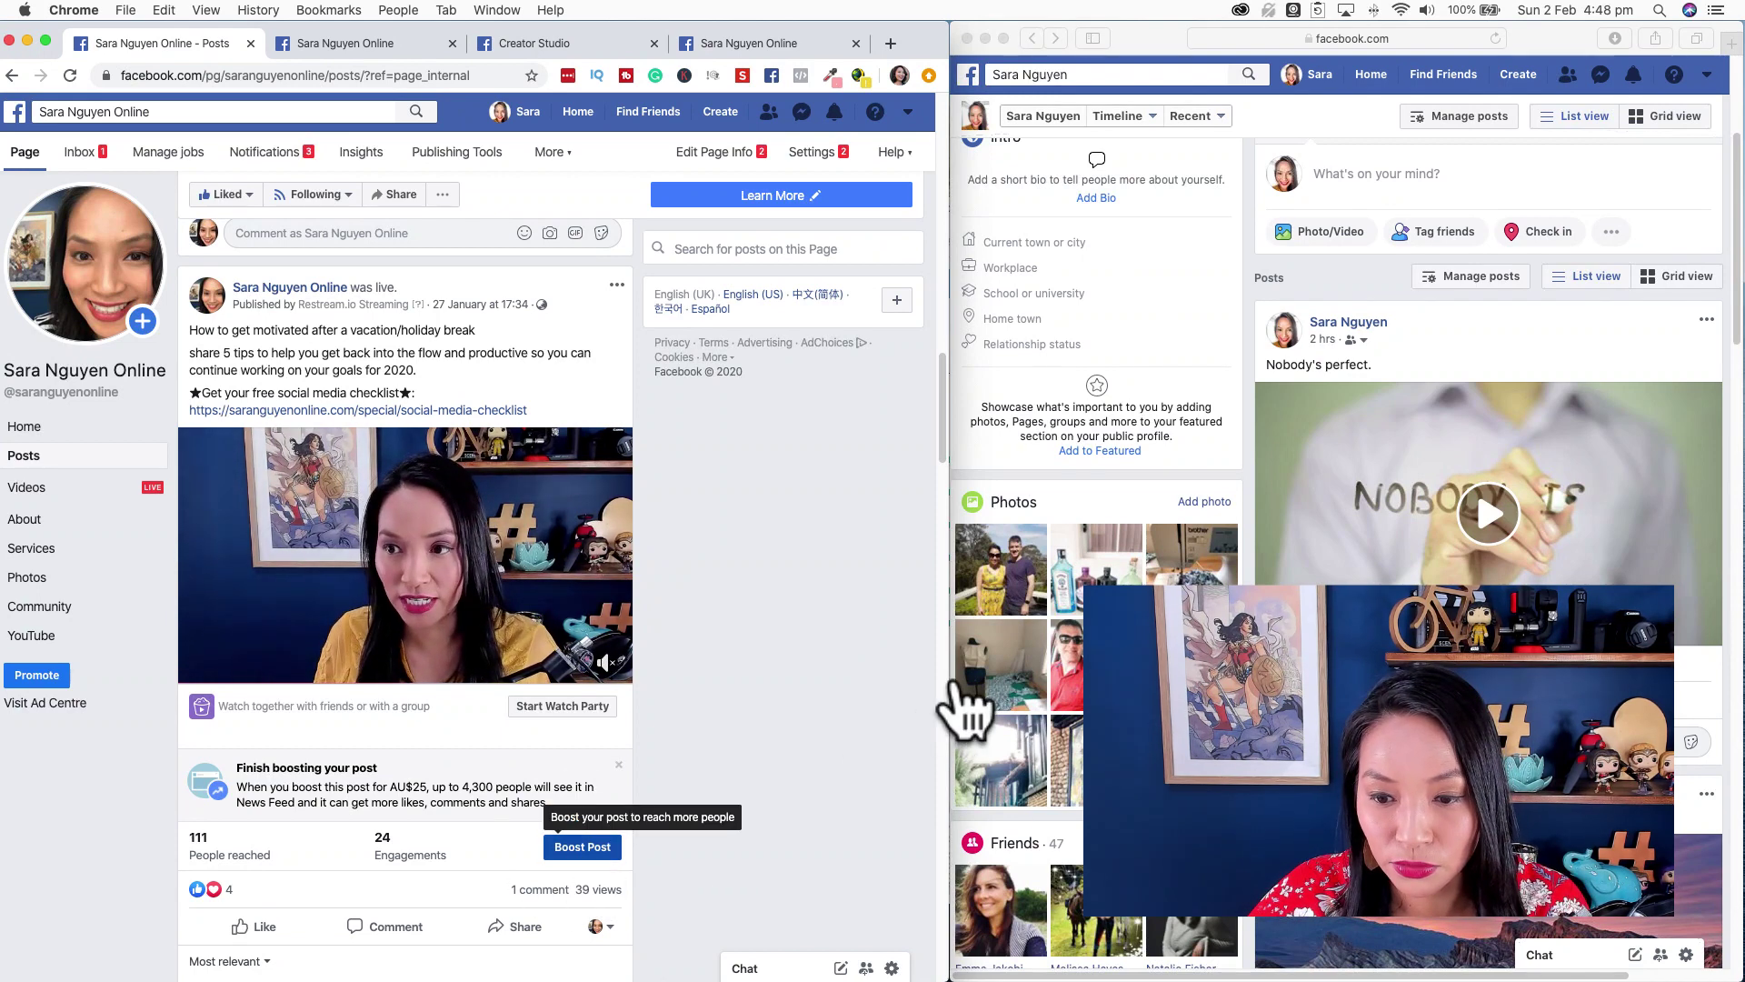
Step: Open the Boost Post settings for the 27 January live video in a widened browser window and dismiss the post button tip
left_click_drag(951, 682, 1726, 613)
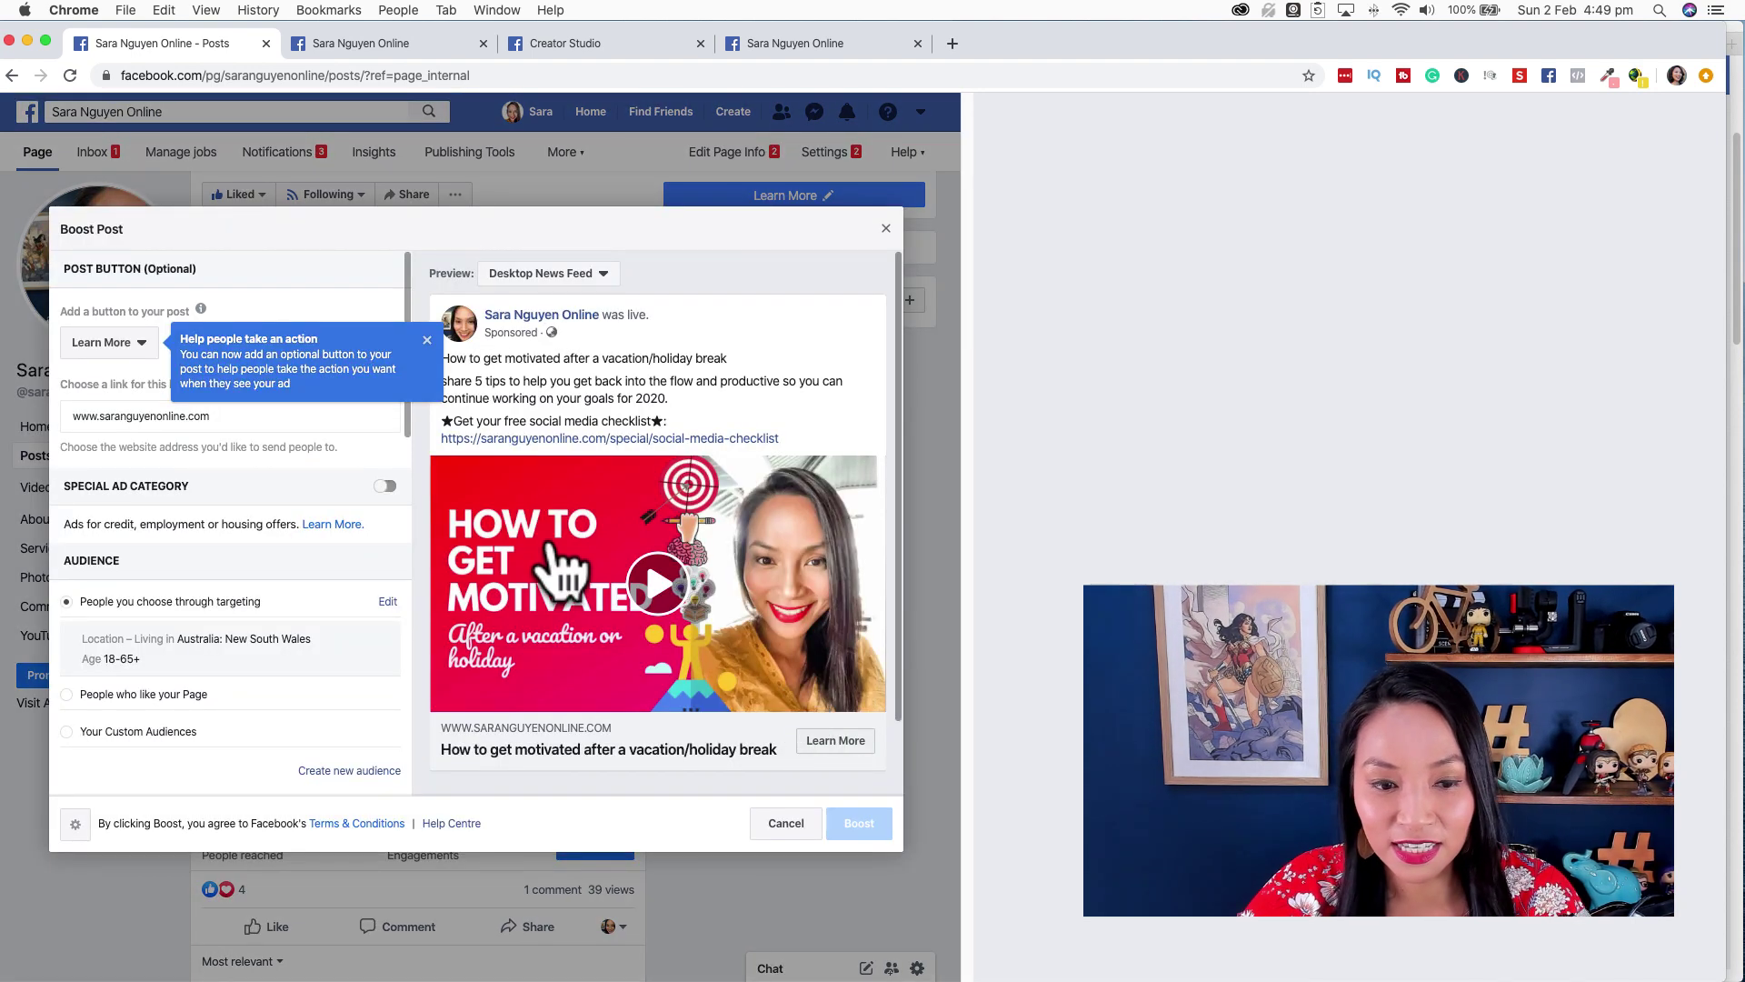
left_click(426, 341)
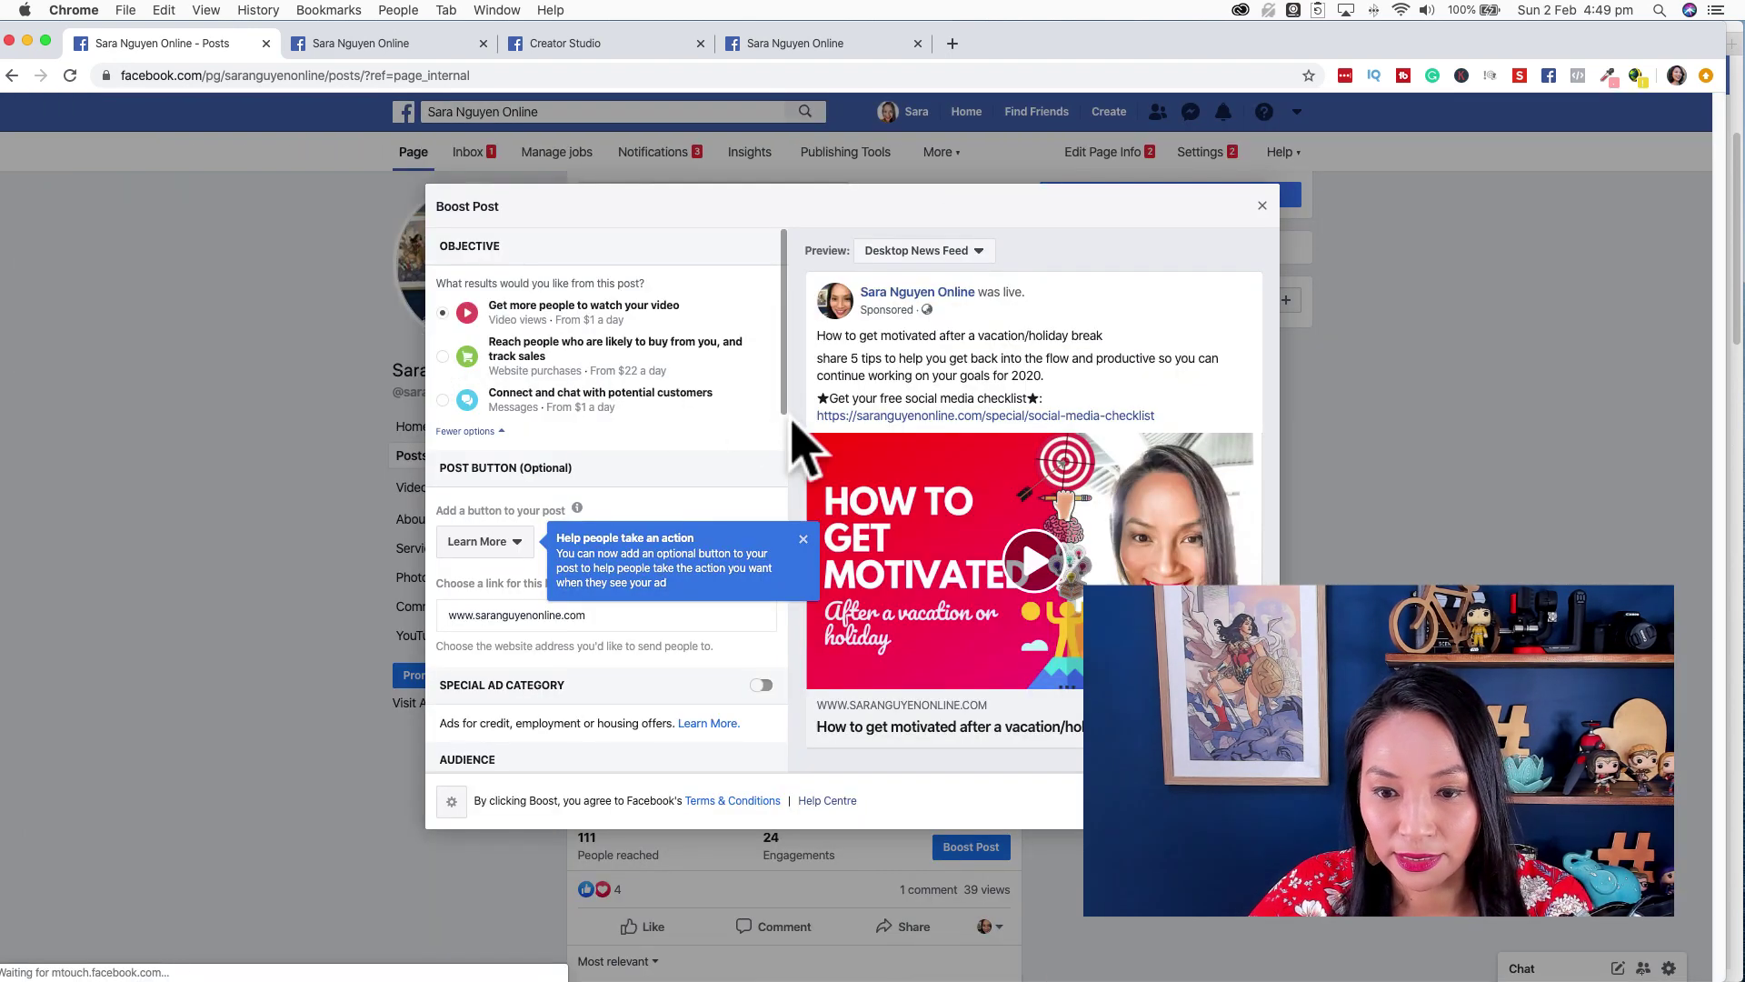
left_click(803, 539)
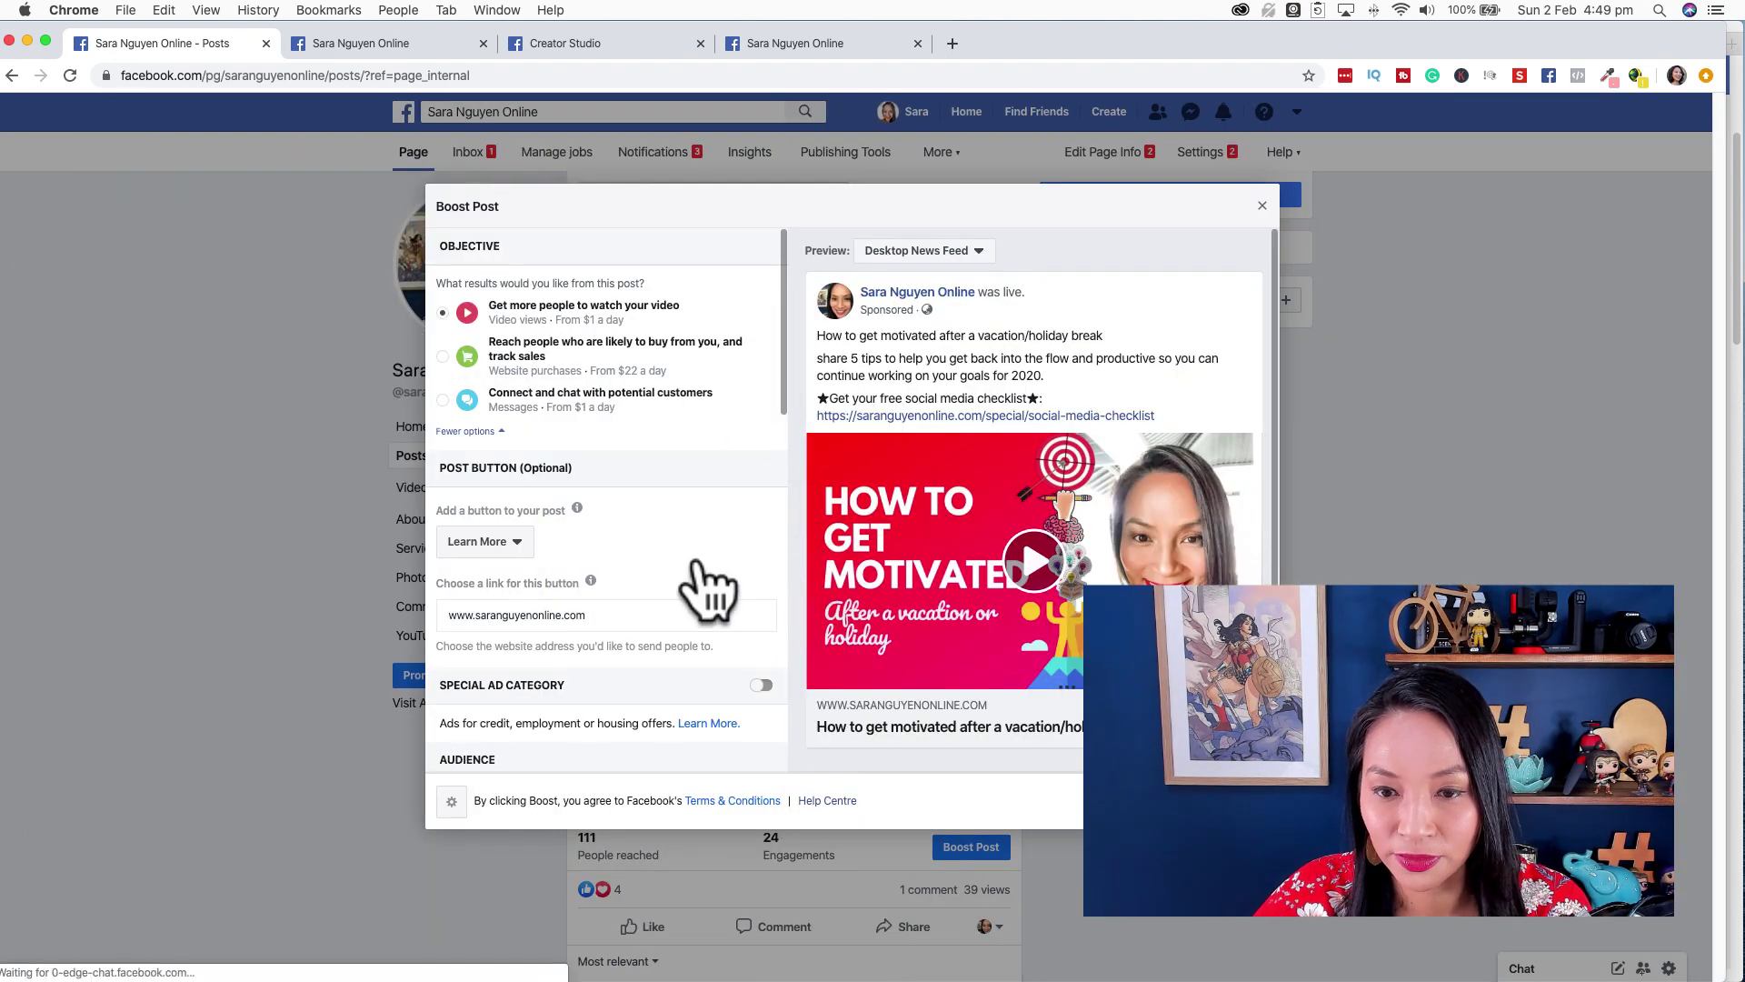
Step: Review the boost's audience, automatic placements, duration, budget, conversion tracking and payment options
left_click_drag(798, 390, 790, 463)
scroll(740, 495, "down", 6)
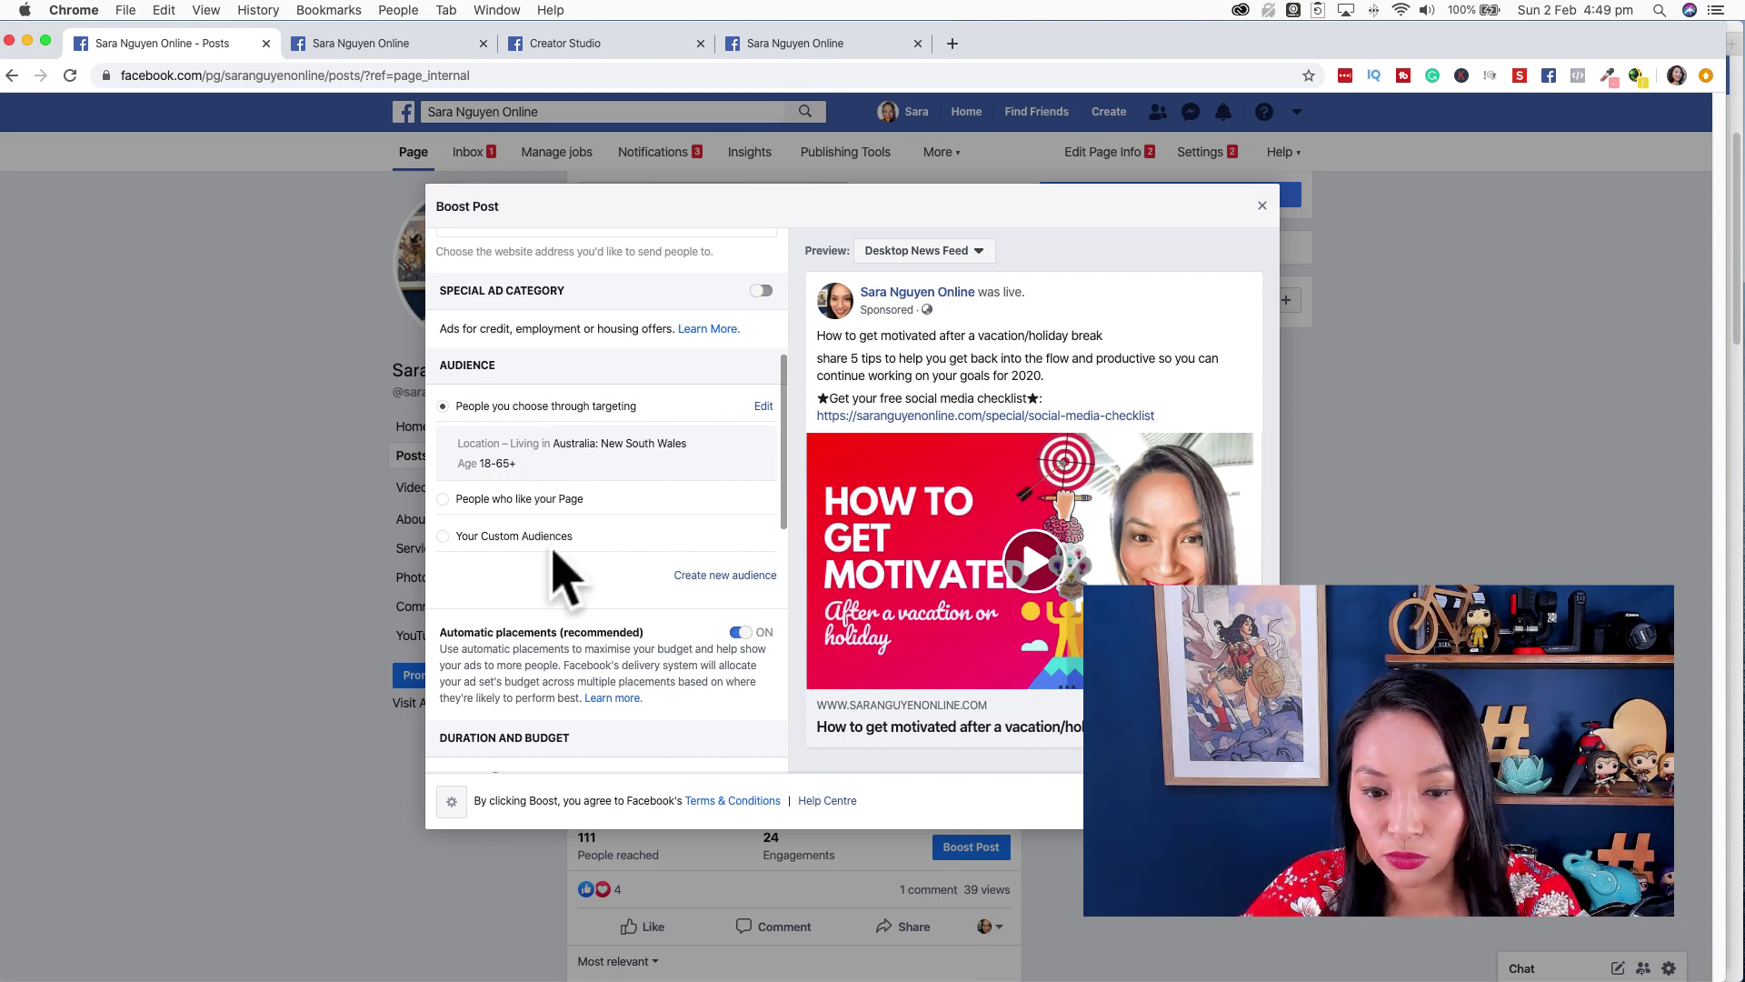
scroll(550, 559, "down", 4)
scroll(556, 556, "up", 3)
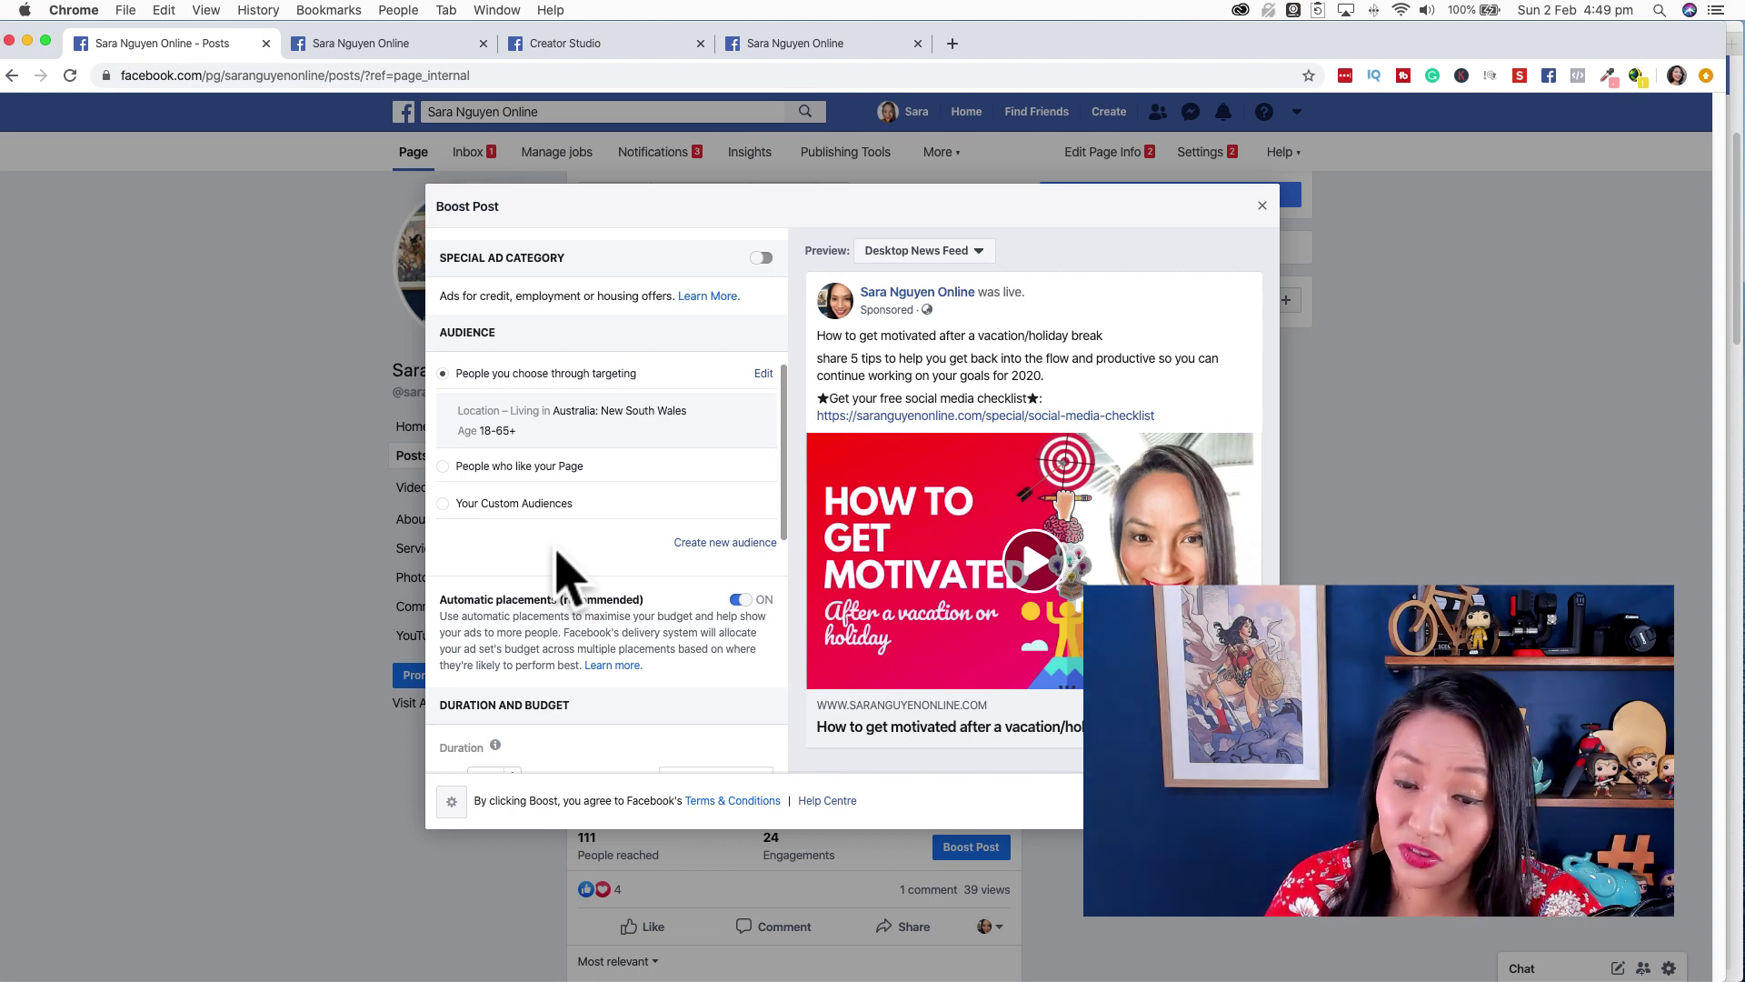
scroll(559, 573, "down", 3)
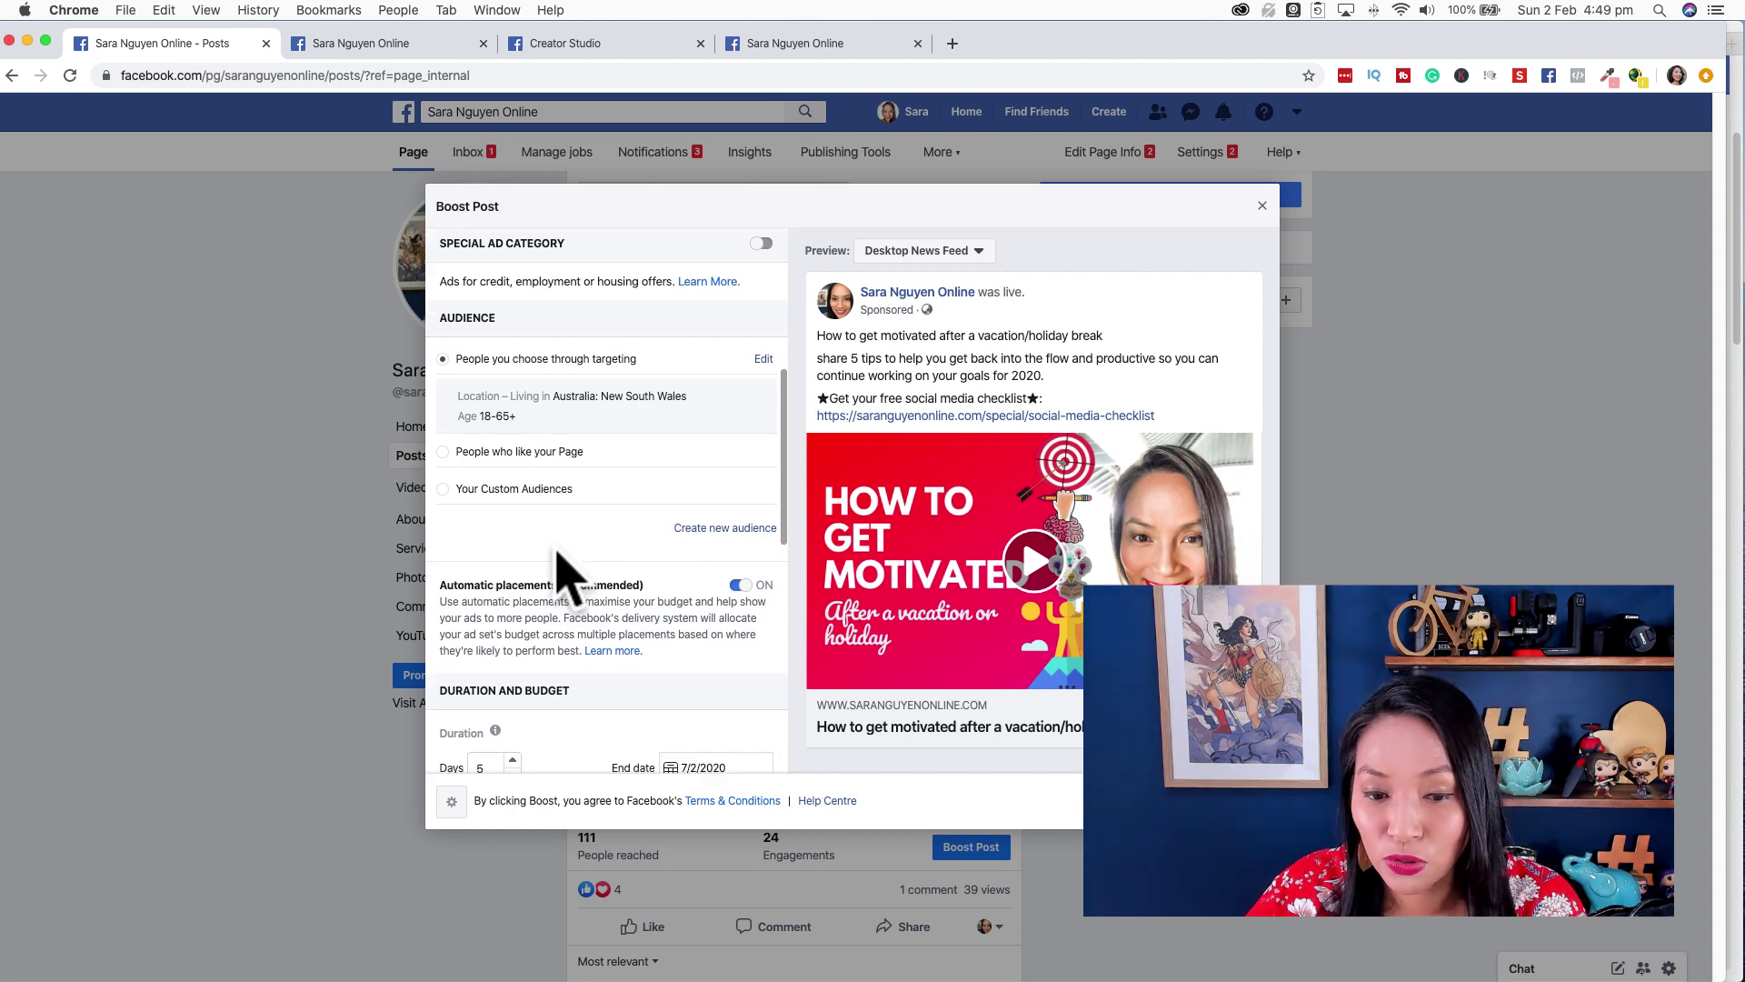
scroll(607, 627, "down", 5)
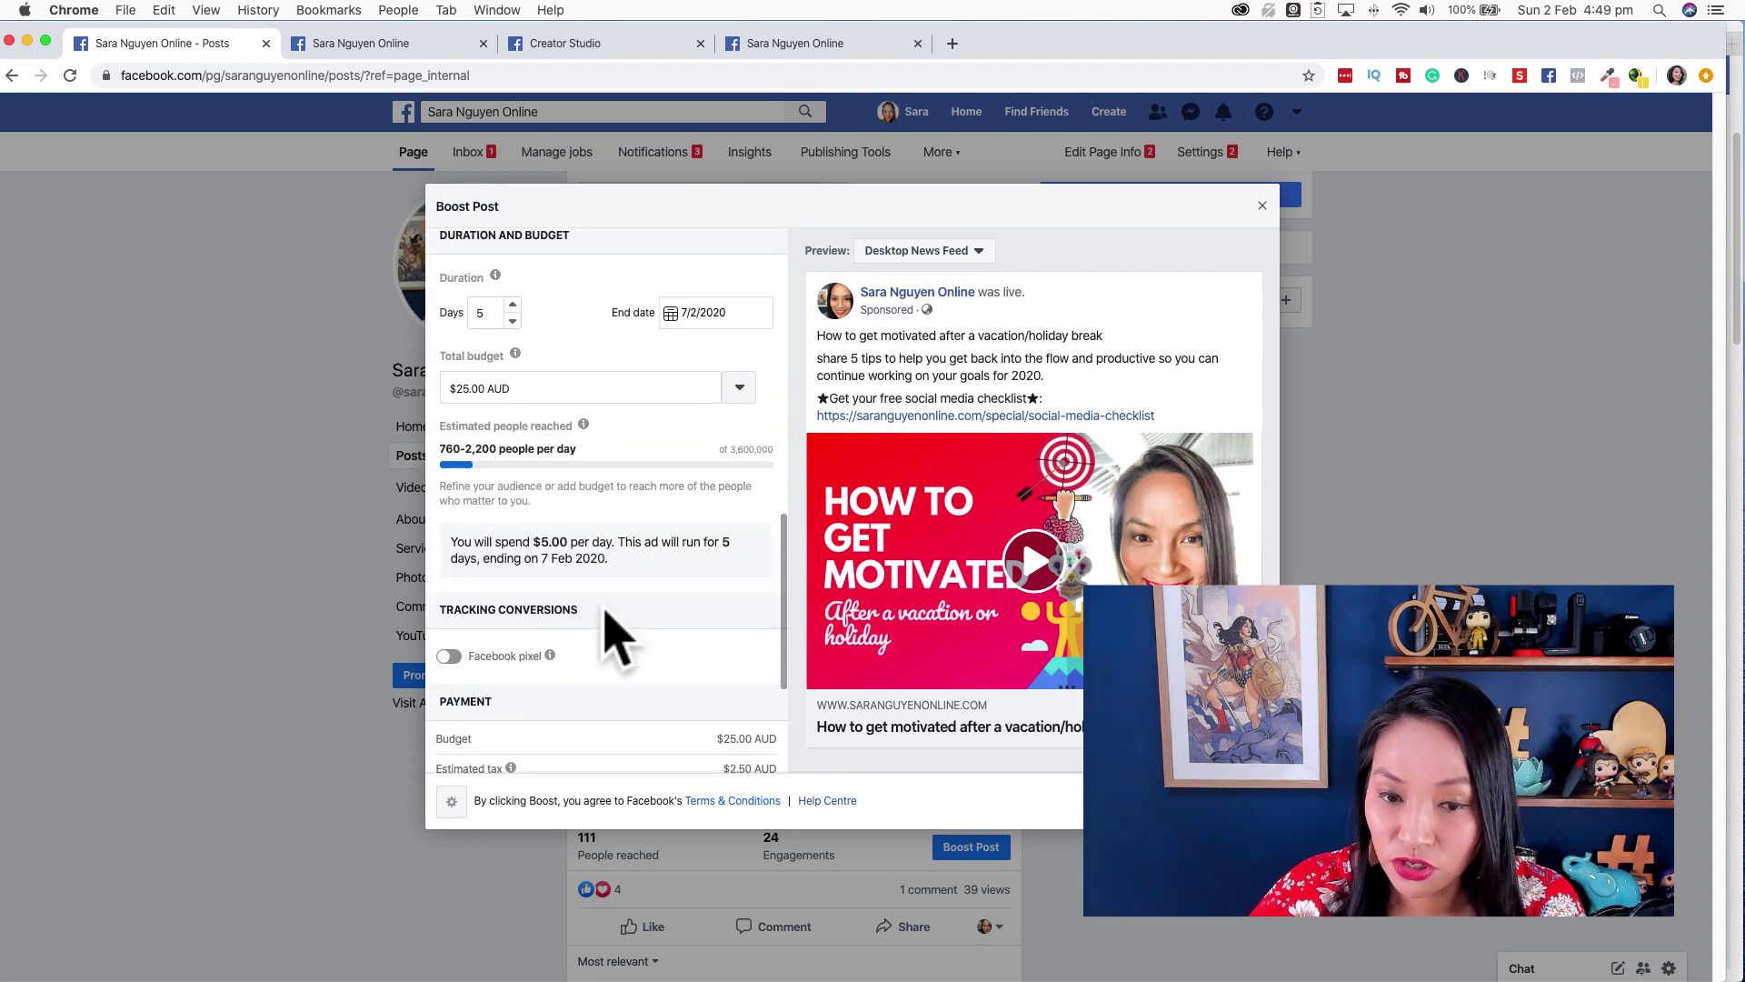
scroll(606, 614, "down", 6)
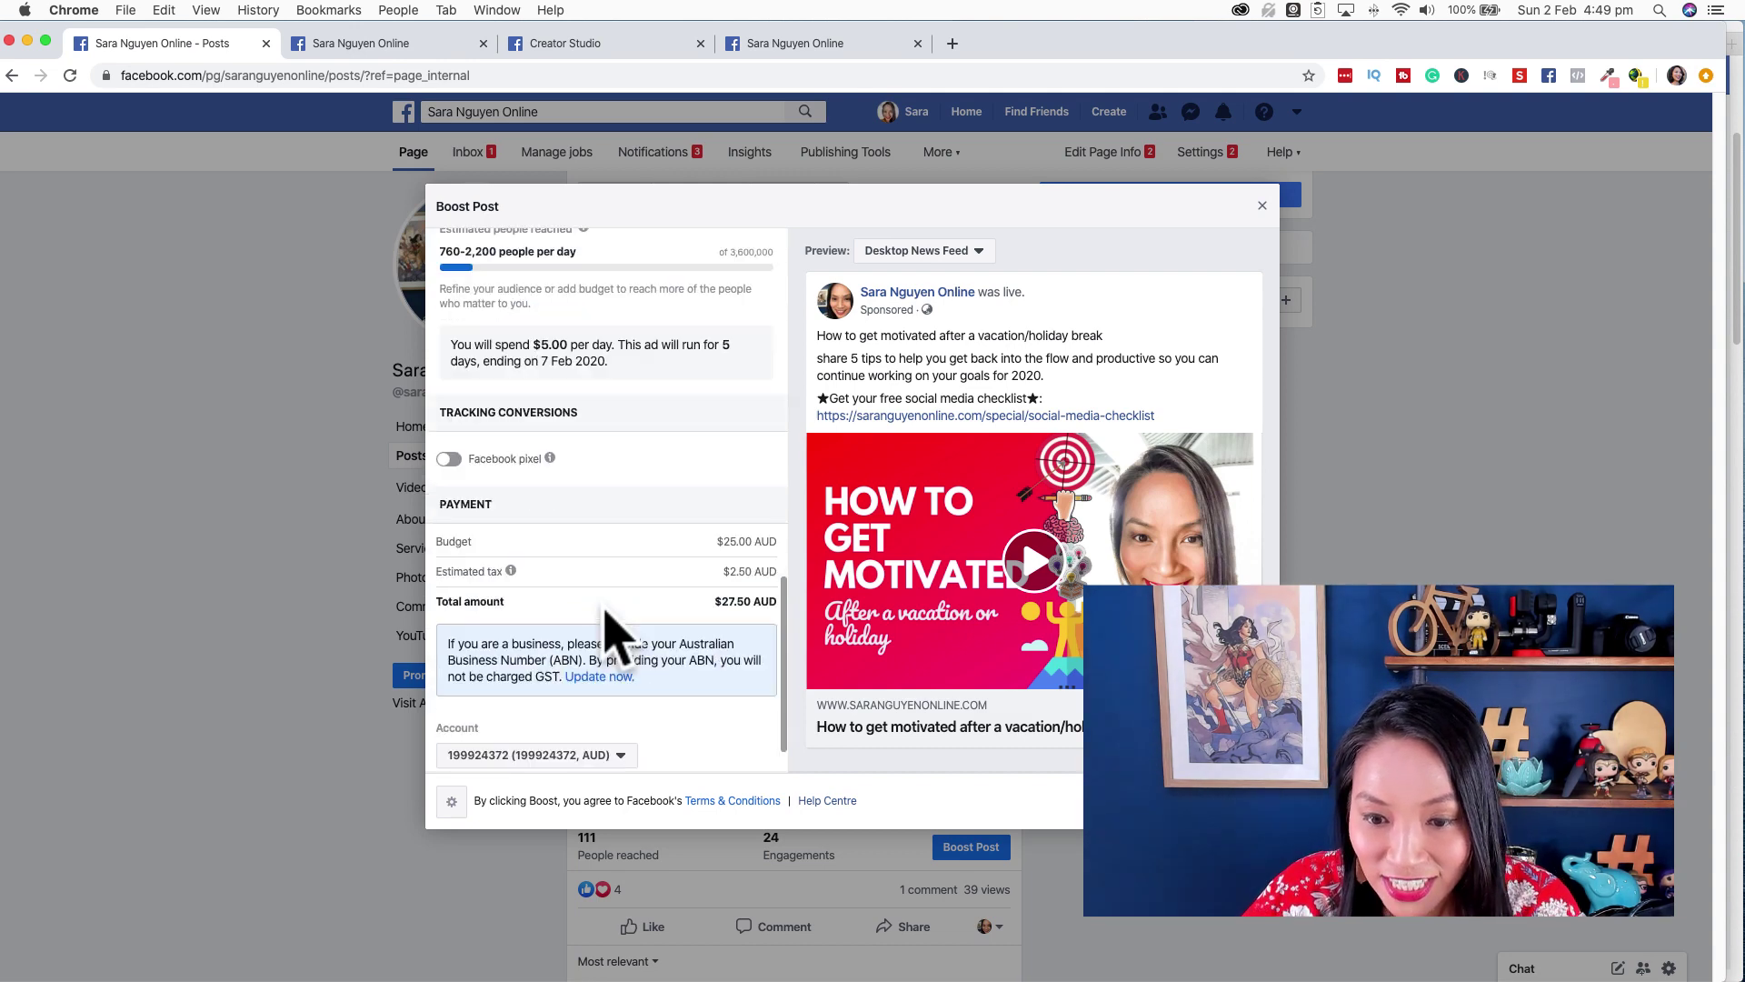
Step: Recheck the boost's budget and audience options, then close Boost Post and cancel the ad without saving a draft
scroll(606, 615, "up", 5)
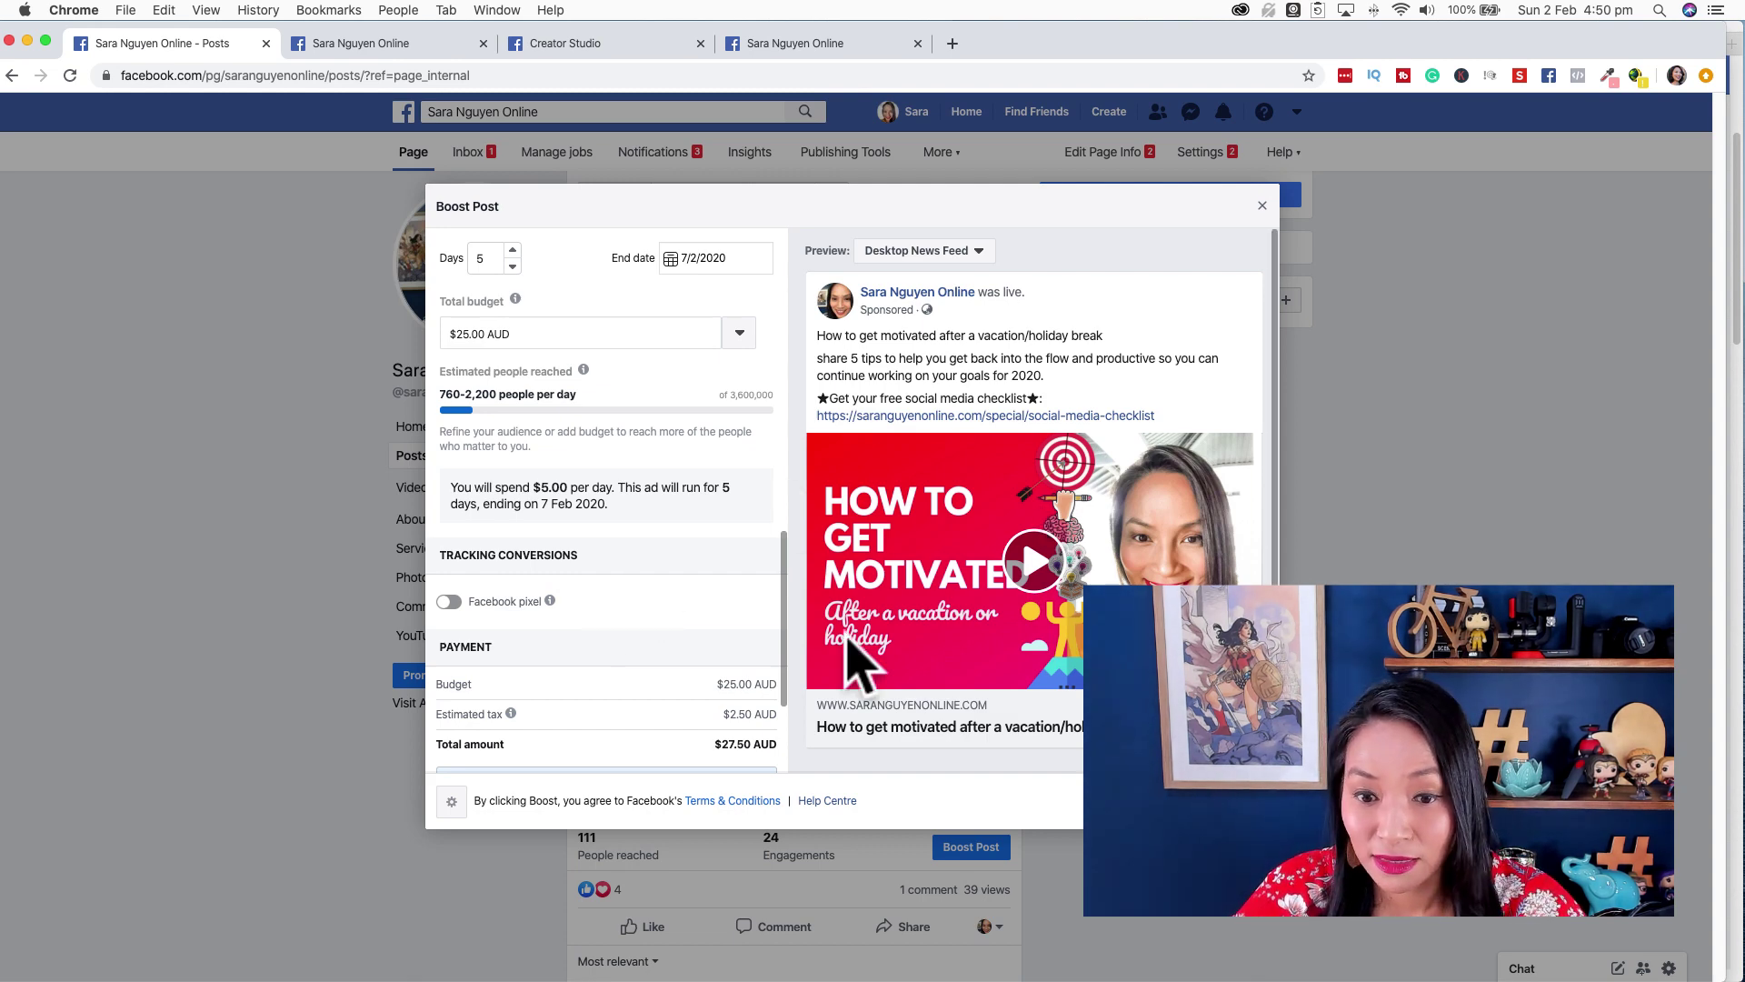
scroll(677, 686, "down", 3)
scroll(677, 687, "up", 10)
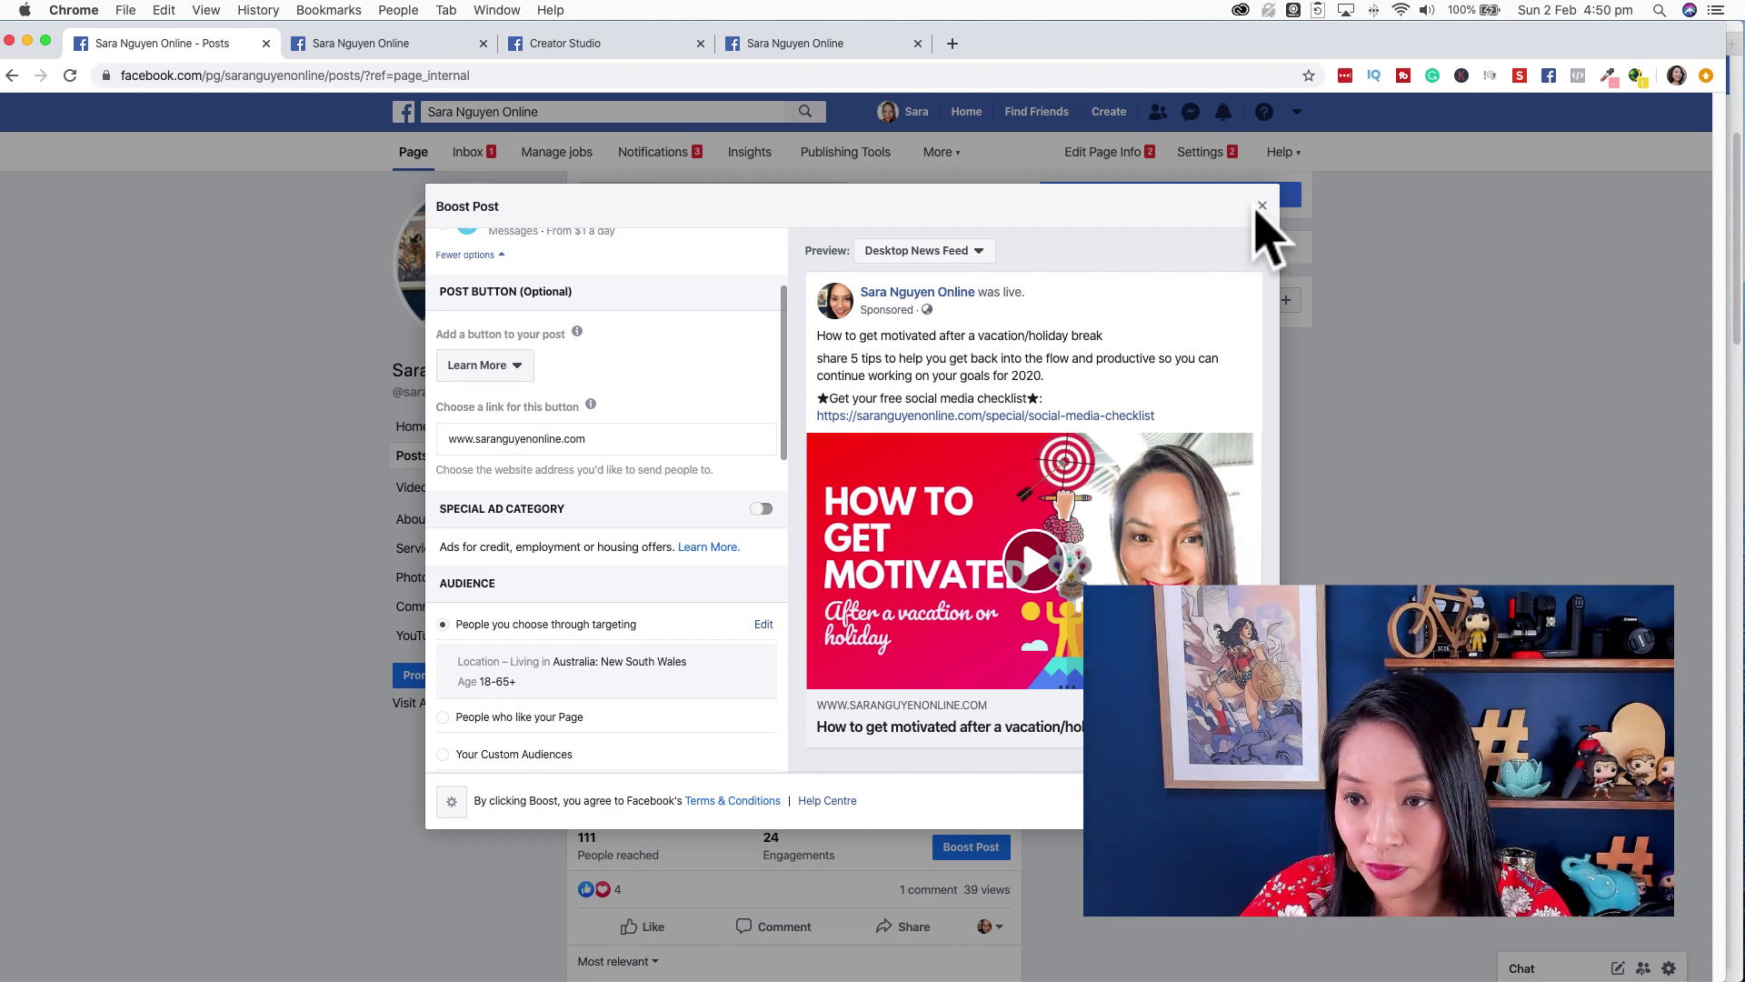
left_click(1262, 205)
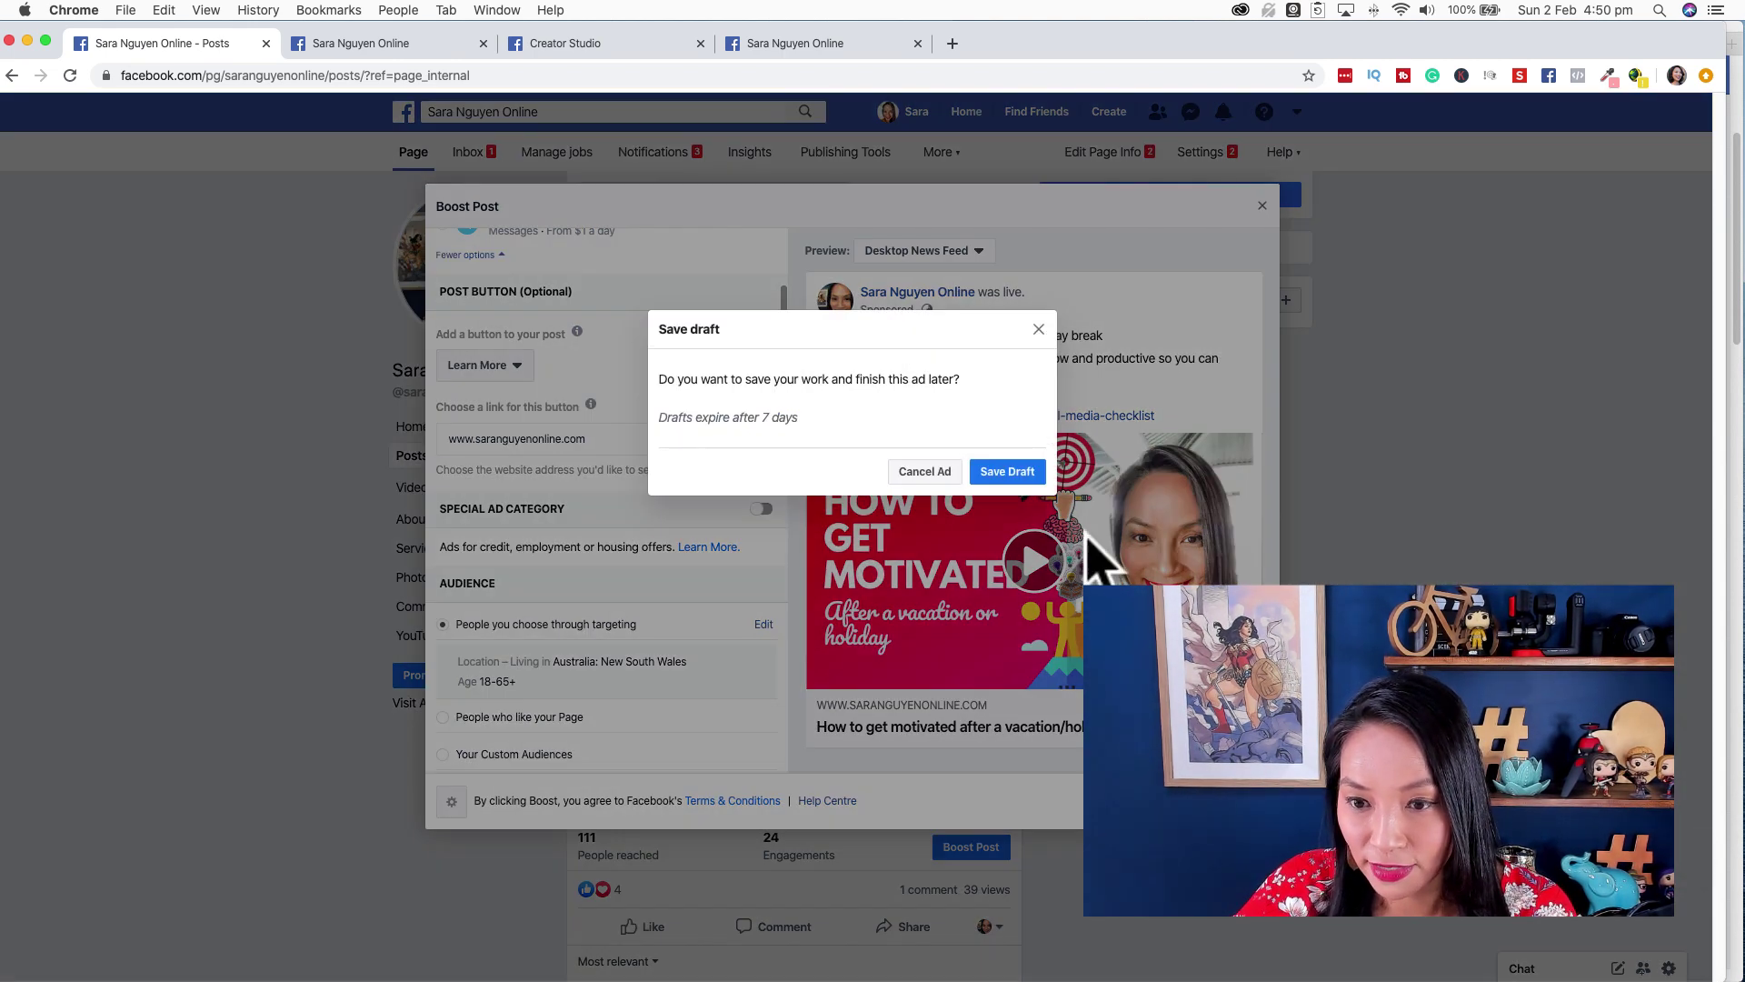
left_click(916, 469)
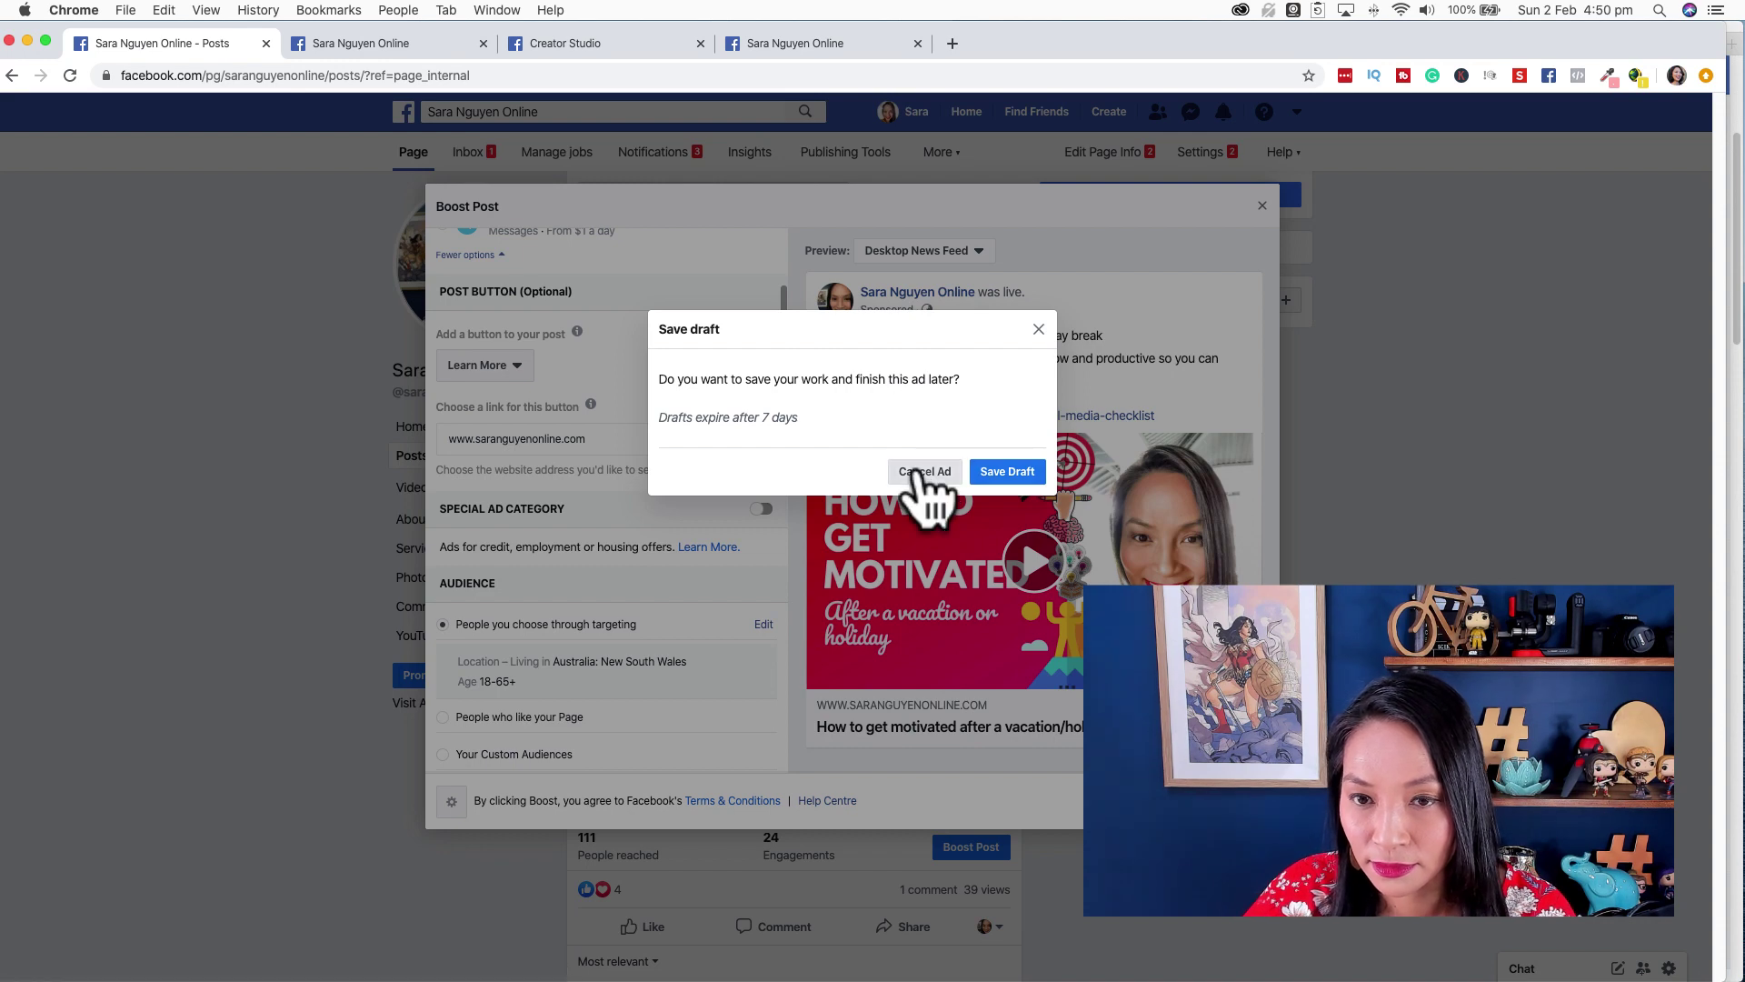